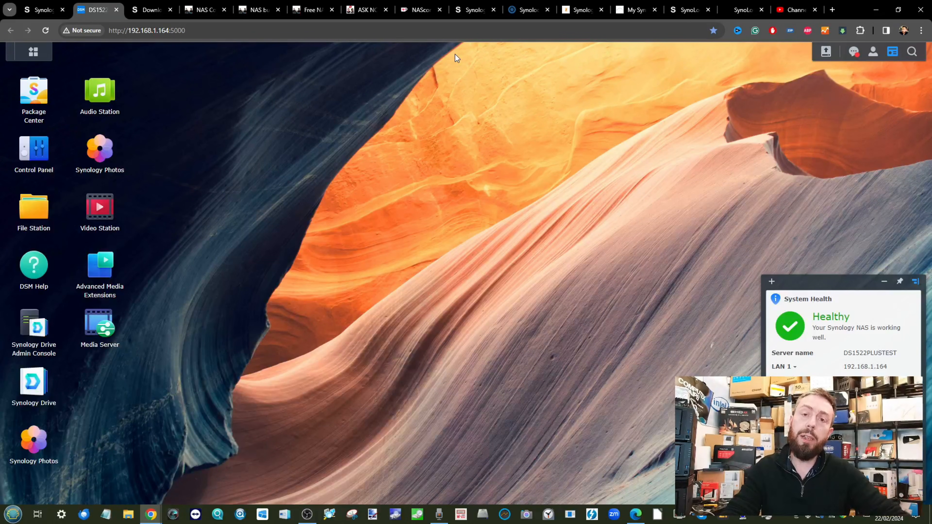
- Review the Product Security Updates table on Synology's security advisory page, including each advisory's severity and status
{"action": "left_click", "coordinate": [474, 10]}
{"action": "scroll", "coordinate": [494, 165], "scroll_direction": "down", "scroll_amount": 1}
{"action": "scroll", "coordinate": [492, 166], "scroll_direction": "up", "scroll_amount": 5}
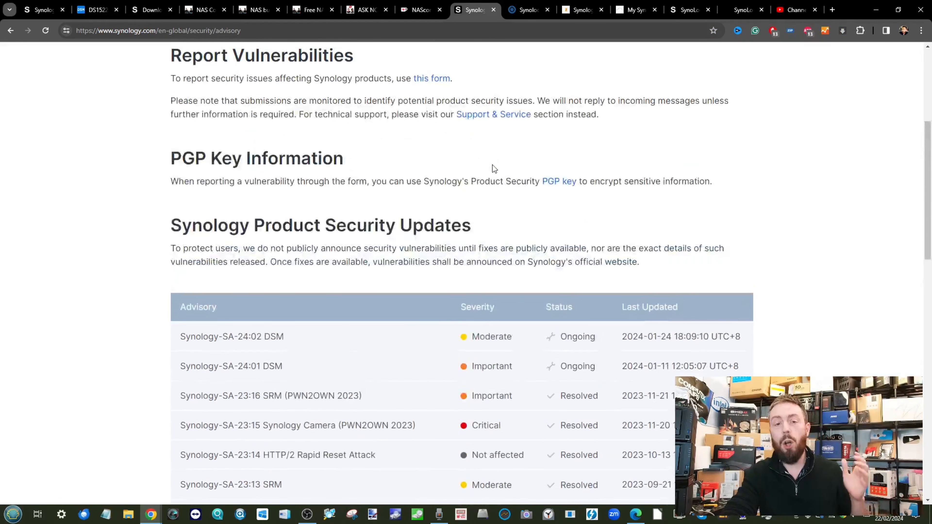
{"action": "scroll", "coordinate": [492, 165], "scroll_direction": "up", "scroll_amount": 1}
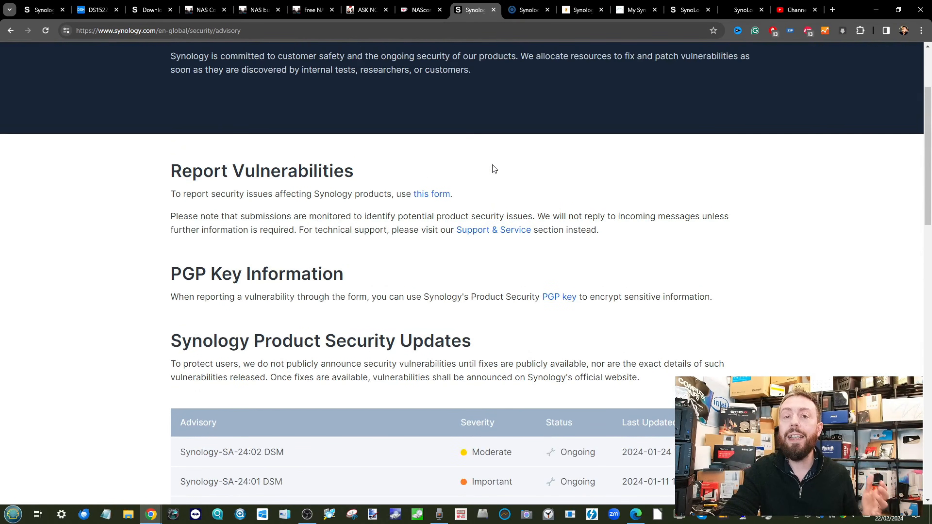
{"action": "scroll", "coordinate": [491, 164], "scroll_direction": "down", "scroll_amount": 3}
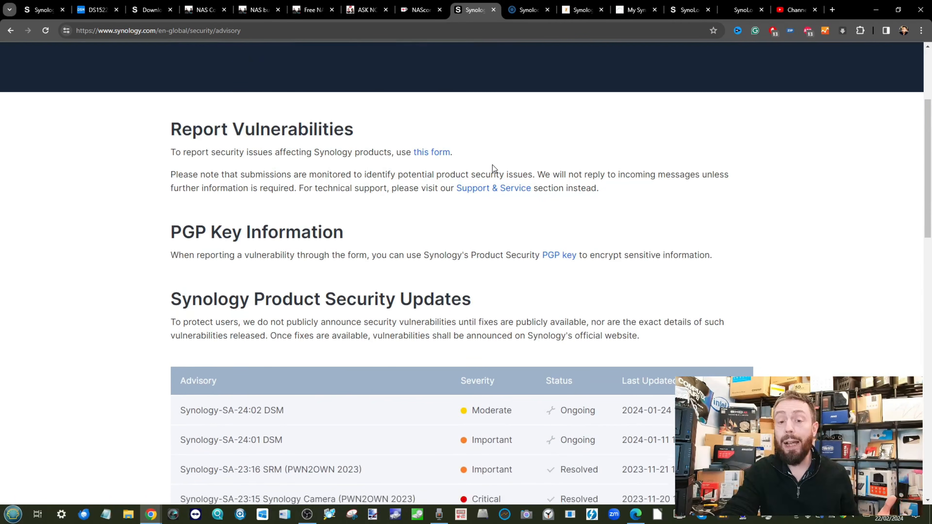
{"action": "scroll", "coordinate": [494, 167], "scroll_direction": "down", "scroll_amount": 8}
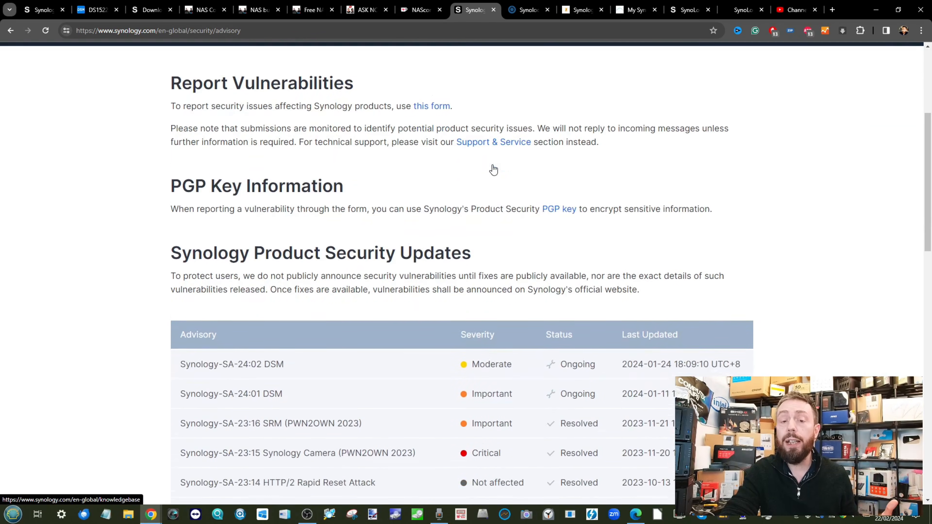
{"action": "scroll", "coordinate": [493, 165], "scroll_direction": "down", "scroll_amount": 1}
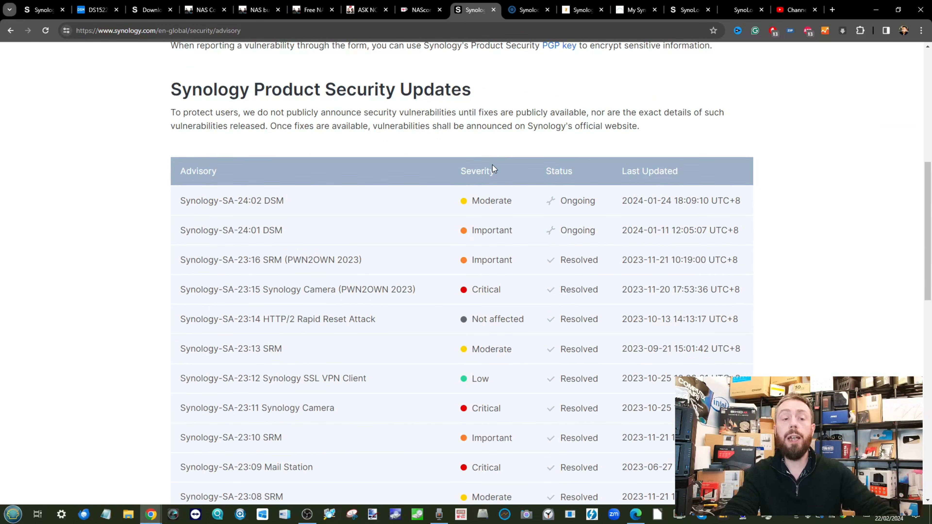
{"action": "scroll", "coordinate": [492, 167], "scroll_direction": "down", "scroll_amount": 3}
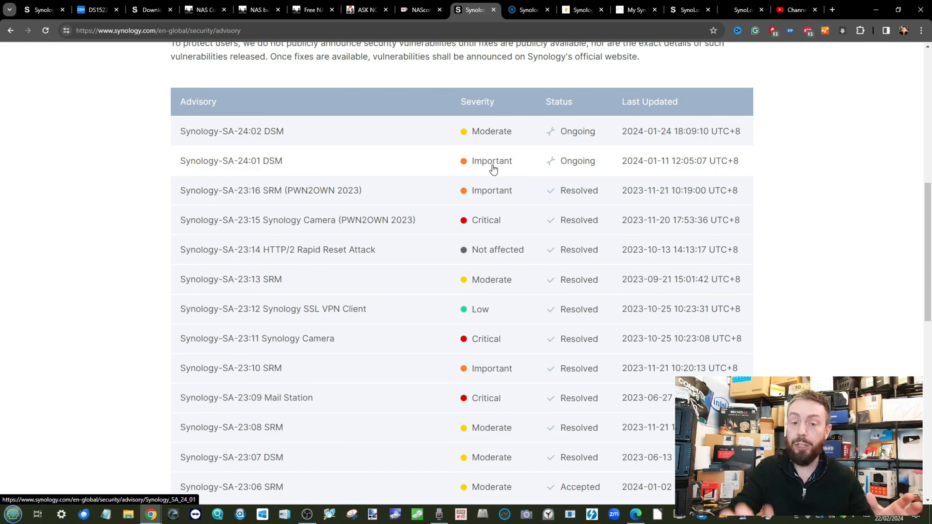
- Look through the open SynoLocker ransomware pages: the Orbits IT article, the HEXUS press release and the SynoLocker Debacle blog post
{"action": "left_click", "coordinate": [528, 10]}
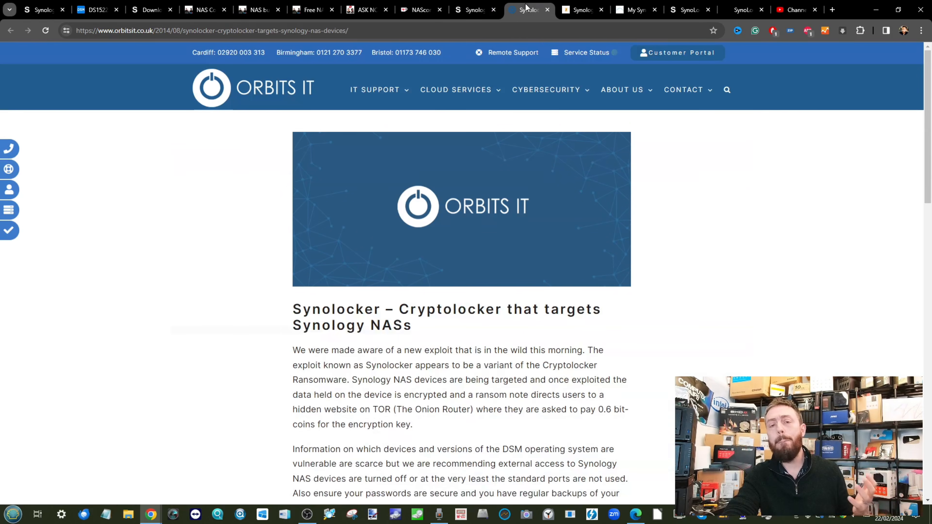
{"action": "scroll", "coordinate": [525, 126], "scroll_direction": "down", "scroll_amount": 2}
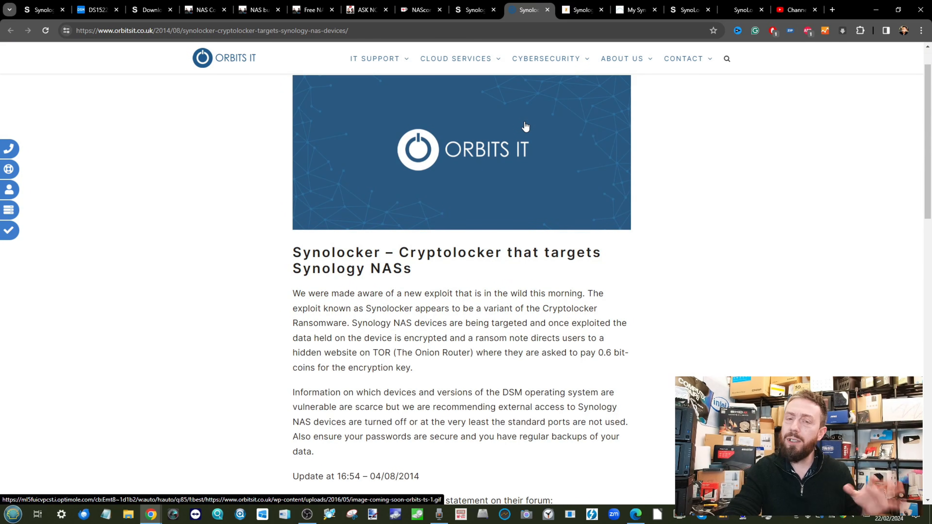
{"action": "left_click", "coordinate": [584, 9]}
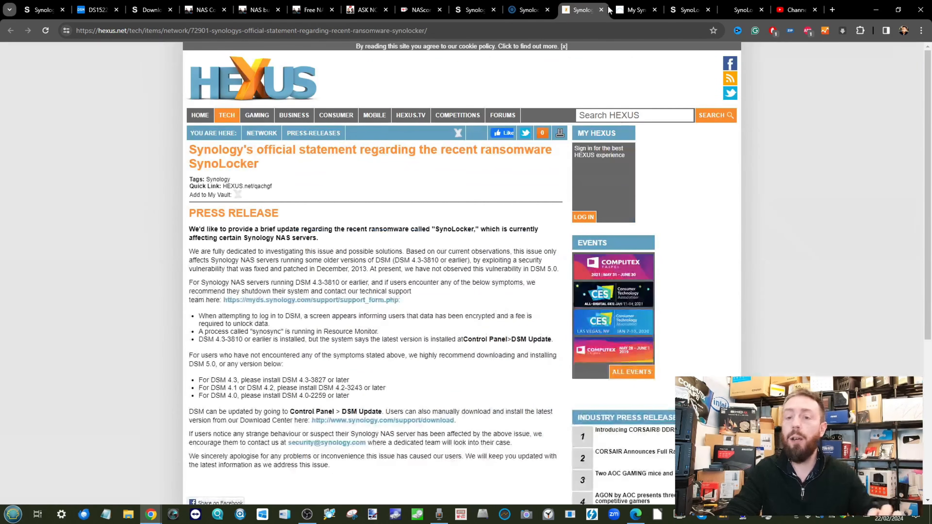
{"action": "left_click", "coordinate": [629, 11]}
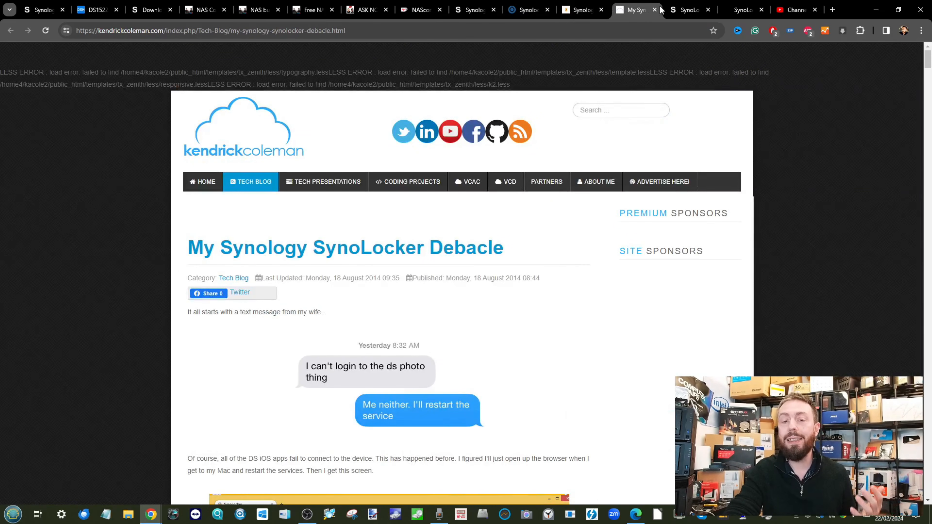
- Read Synology's SynoLocker threat advisory and The Register's SynoLocker article, and return to the list of security advisories
{"action": "left_click", "coordinate": [674, 11]}
{"action": "scroll", "coordinate": [673, 191], "scroll_direction": "down", "scroll_amount": 1}
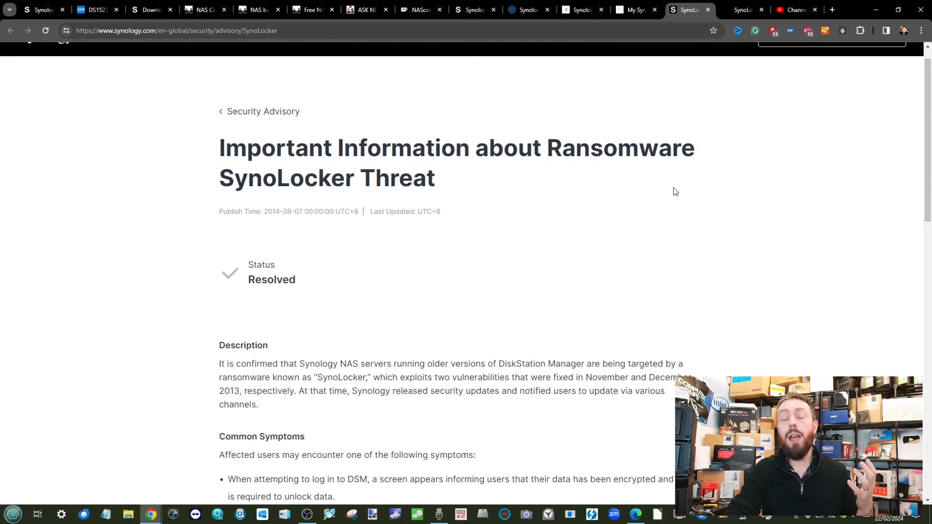
{"action": "scroll", "coordinate": [674, 191], "scroll_direction": "down", "scroll_amount": 1}
{"action": "scroll", "coordinate": [674, 188], "scroll_direction": "down", "scroll_amount": 1}
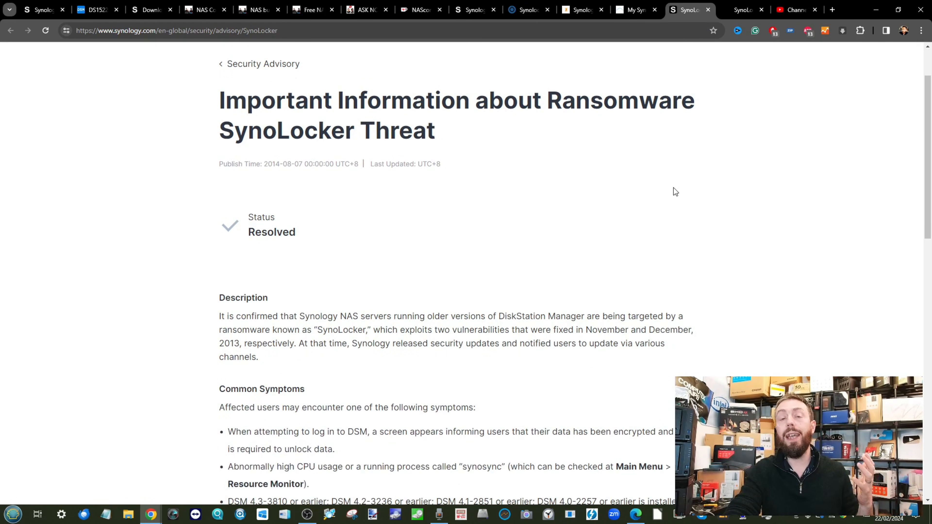
{"action": "scroll", "coordinate": [674, 188], "scroll_direction": "down", "scroll_amount": 4}
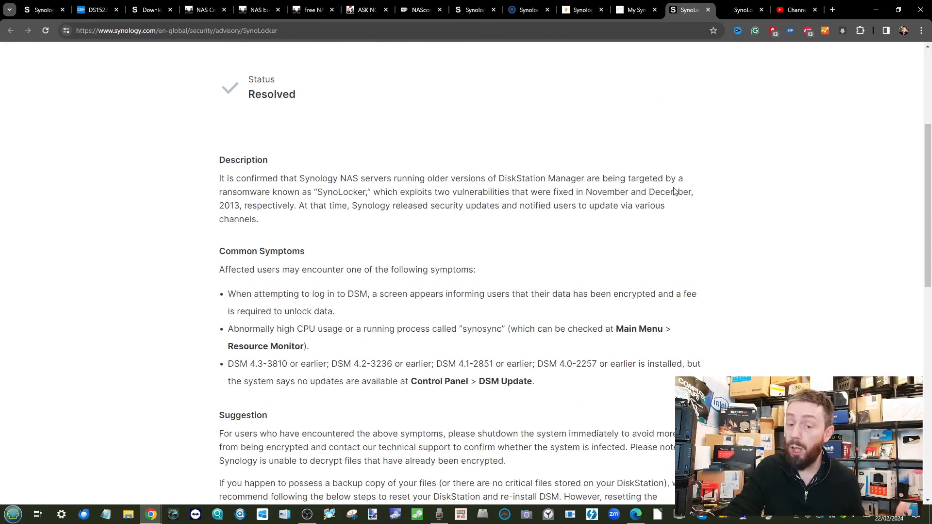
{"action": "left_click", "coordinate": [747, 15]}
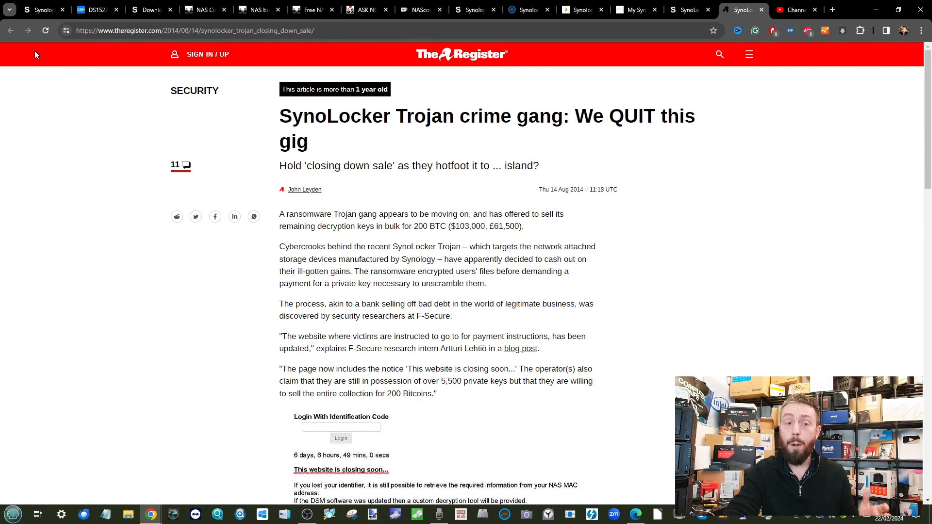
{"action": "left_click", "coordinate": [471, 10]}
{"action": "scroll", "coordinate": [415, 129], "scroll_direction": "down", "scroll_amount": 1}
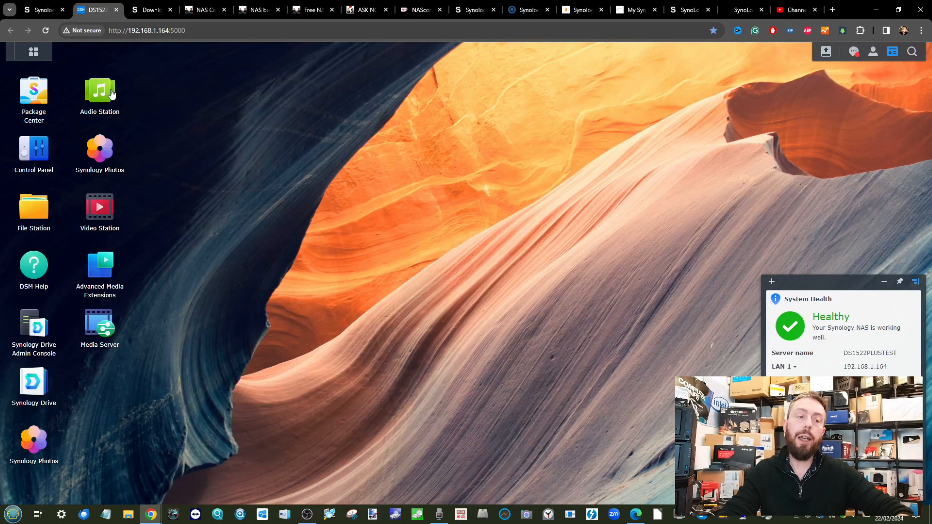
- Browse all available packages in the NAS's Package Center, then close it
{"action": "left_click", "coordinate": [32, 96]}
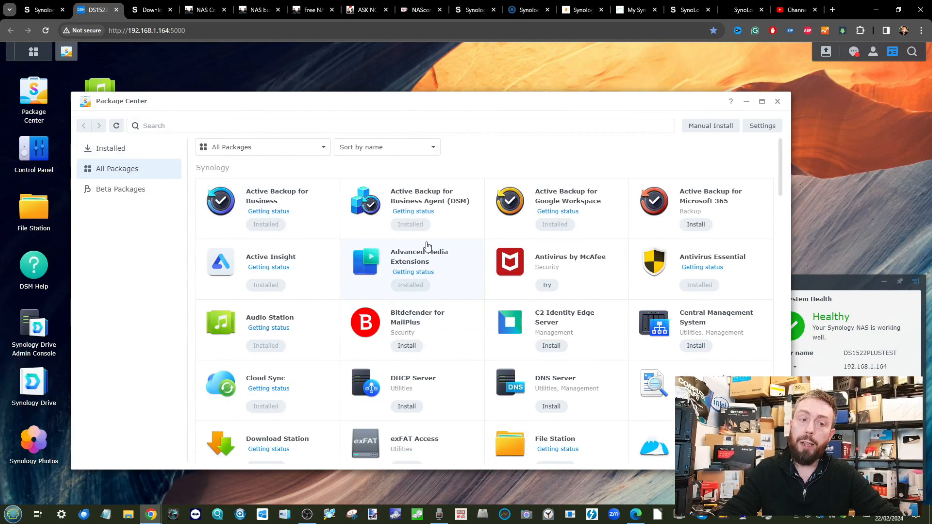
{"action": "scroll", "coordinate": [426, 245], "scroll_direction": "down", "scroll_amount": 10}
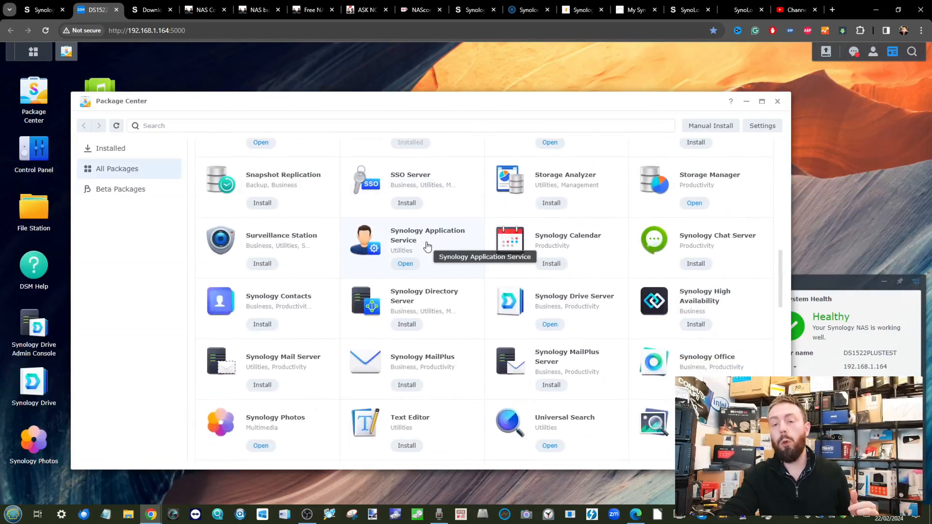
{"action": "scroll", "coordinate": [427, 247], "scroll_direction": "up", "scroll_amount": 2}
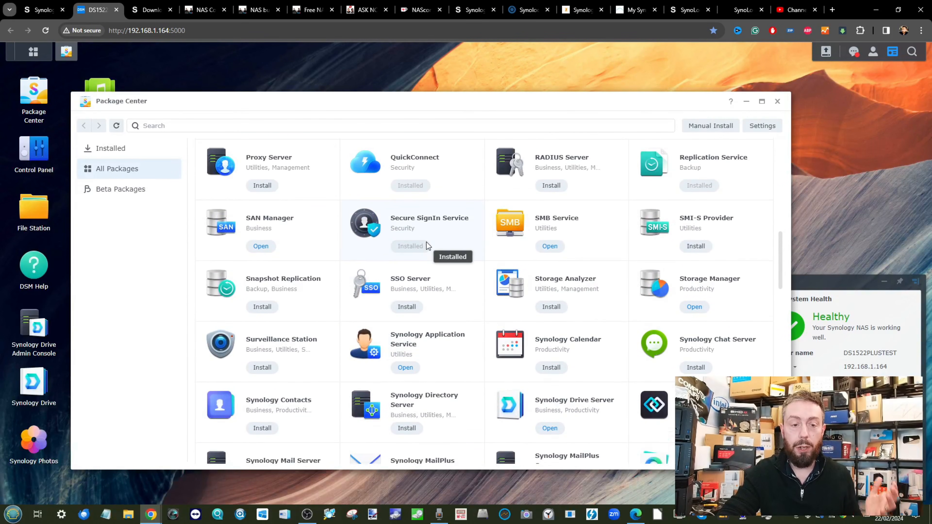
{"action": "left_click", "coordinate": [777, 101]}
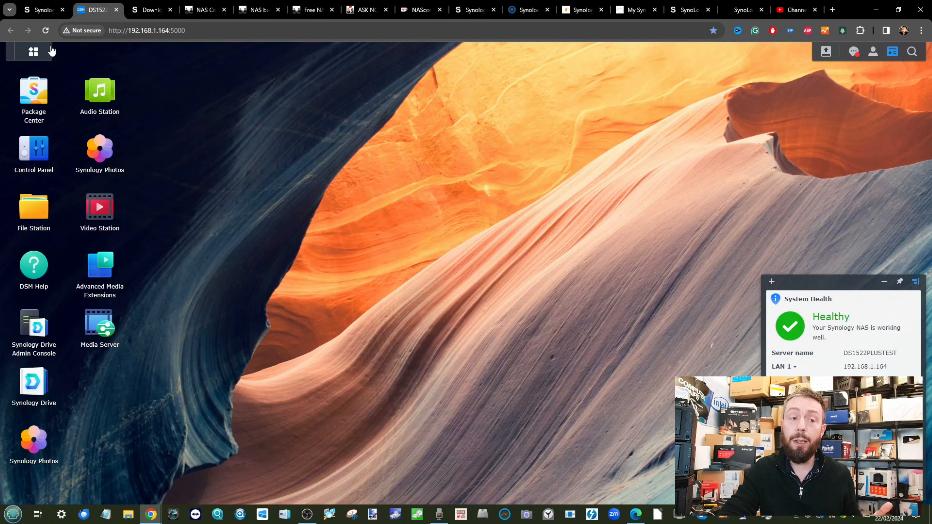
- Start a Security Advisor scan using the "For work and business" security baseline, and minimize its window
{"action": "left_click", "coordinate": [34, 52]}
{"action": "left_click", "coordinate": [579, 124]}
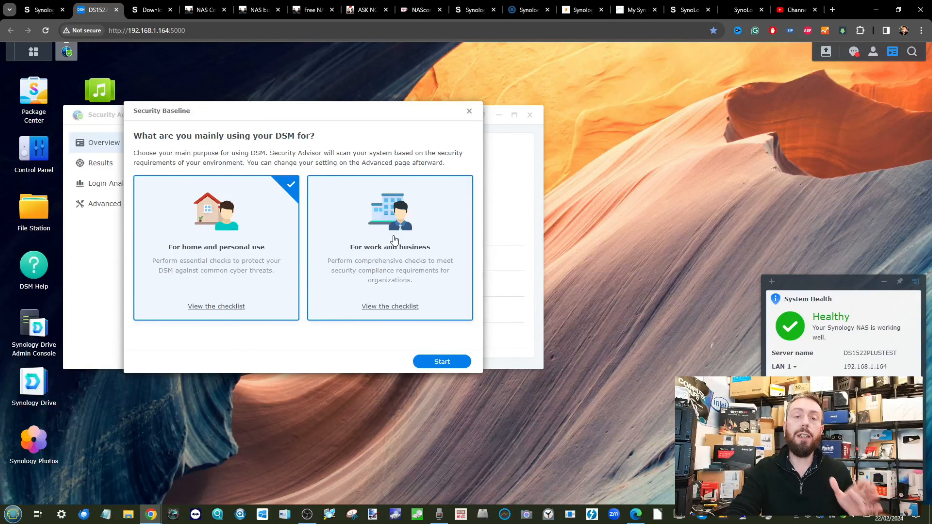
{"action": "left_click", "coordinate": [370, 262]}
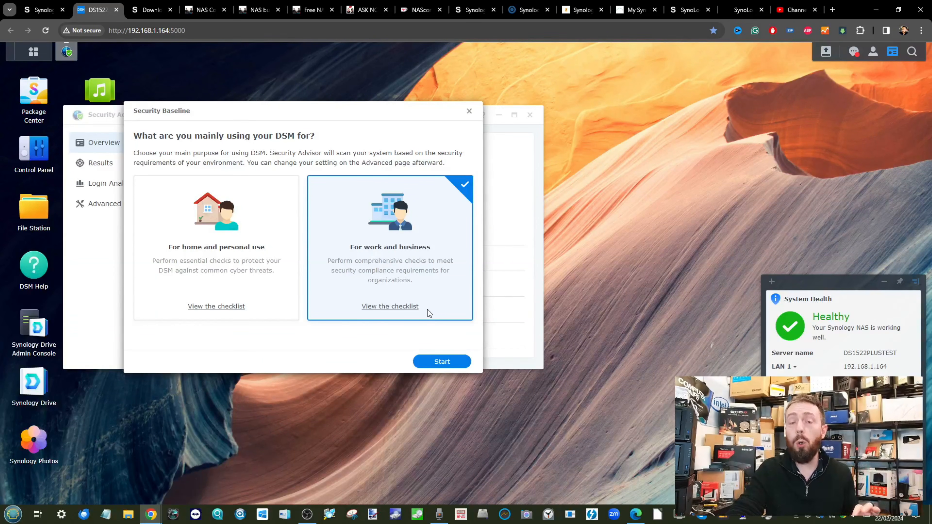
{"action": "left_click", "coordinate": [441, 361]}
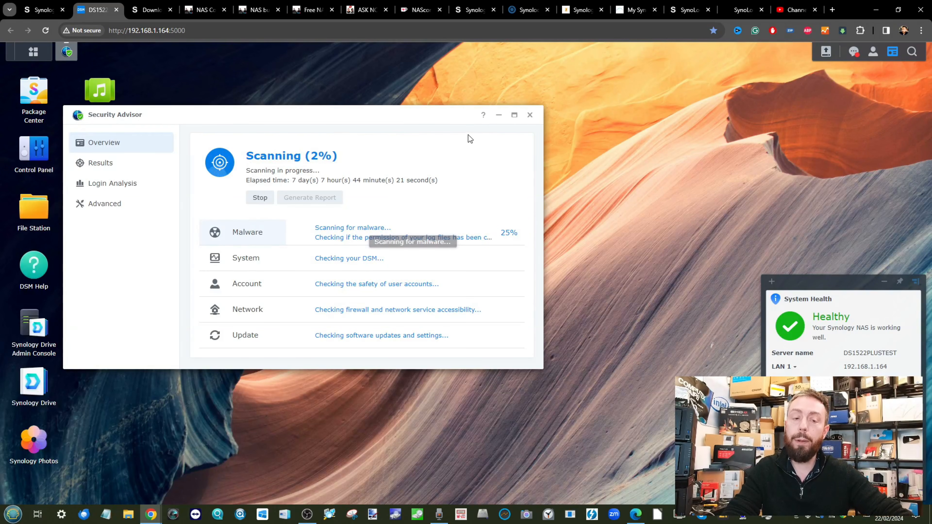
{"action": "left_click", "coordinate": [498, 116]}
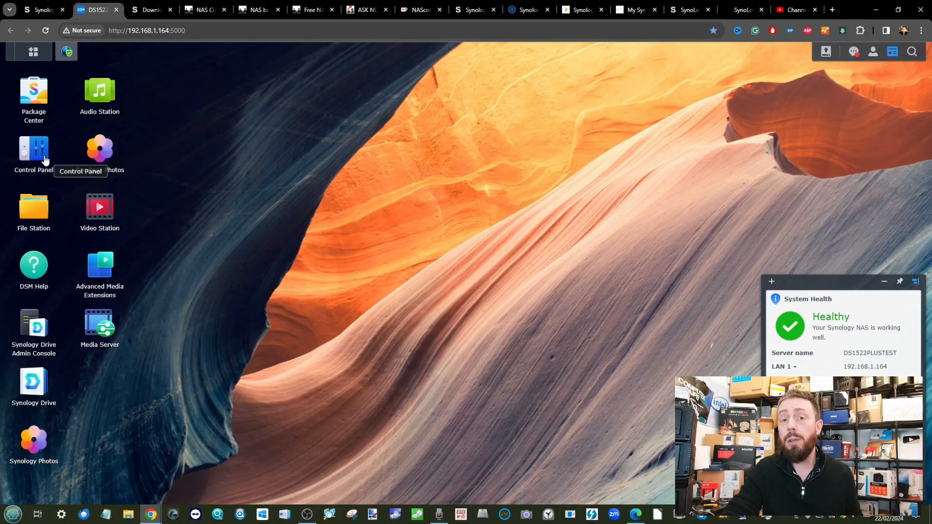
- Examine the user accounts and their status in Control Panel's User & Group settings
{"action": "left_click", "coordinate": [44, 178]}
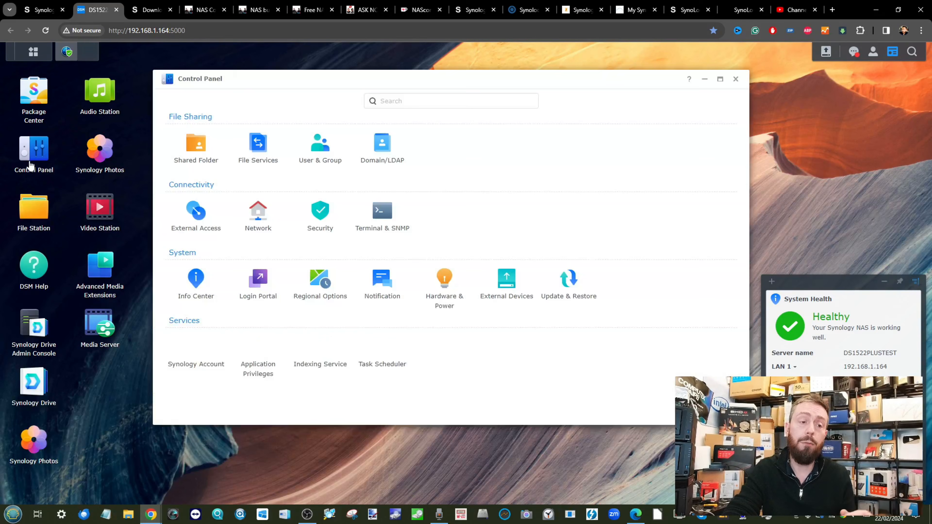
{"action": "left_click", "coordinate": [308, 157]}
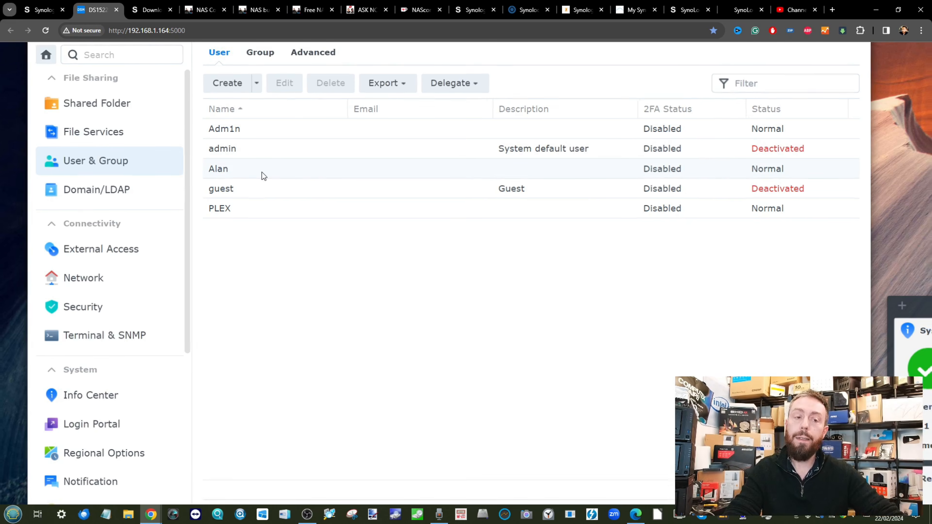
{"action": "scroll", "coordinate": [262, 172], "scroll_direction": "down", "scroll_amount": 3}
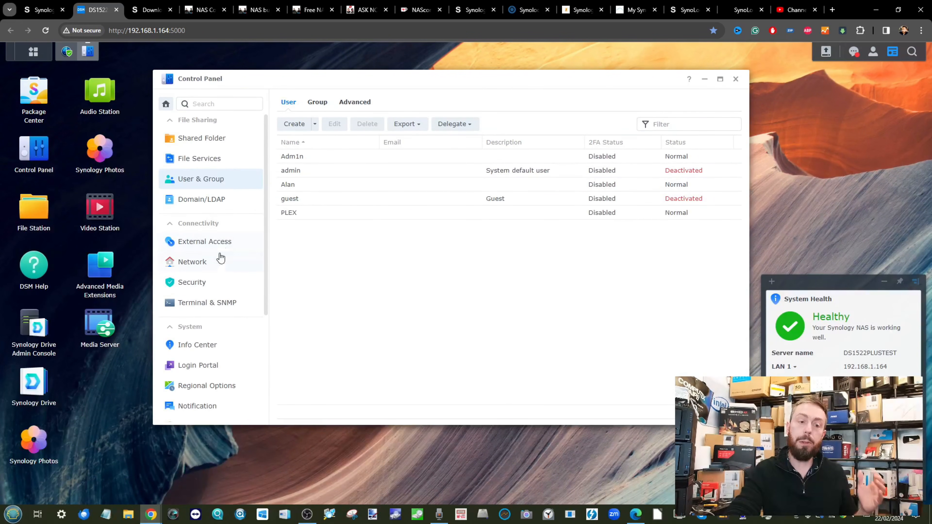
- Inspect the Telnet and SSH service options in the Terminal & SNMP settings
{"action": "left_click", "coordinate": [205, 303]}
{"action": "scroll", "coordinate": [324, 167], "scroll_direction": "up", "scroll_amount": 5}
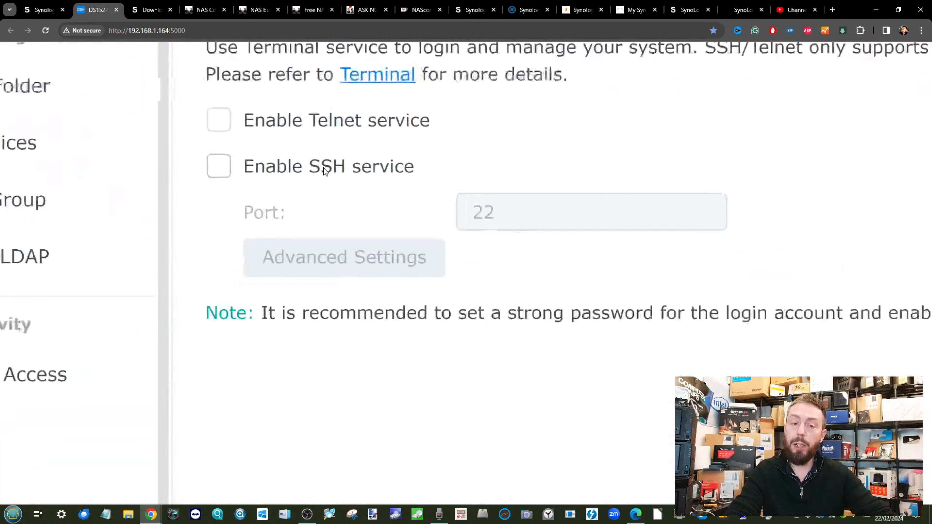
{"action": "scroll", "coordinate": [72, 187], "scroll_direction": "down", "scroll_amount": 5}
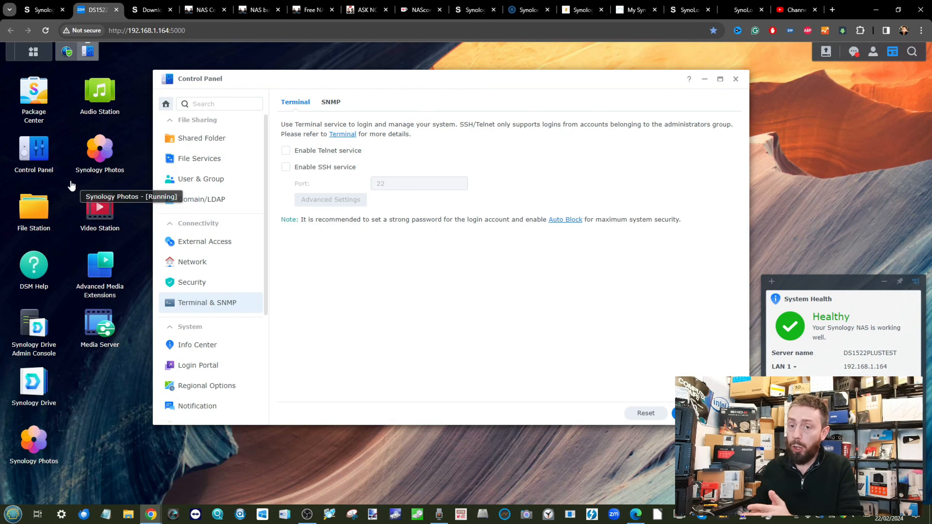
- Revisit Synology's online security advisories and look over the most recent entries
{"action": "left_click", "coordinate": [476, 10]}
{"action": "scroll", "coordinate": [425, 154], "scroll_direction": "down", "scroll_amount": 1}
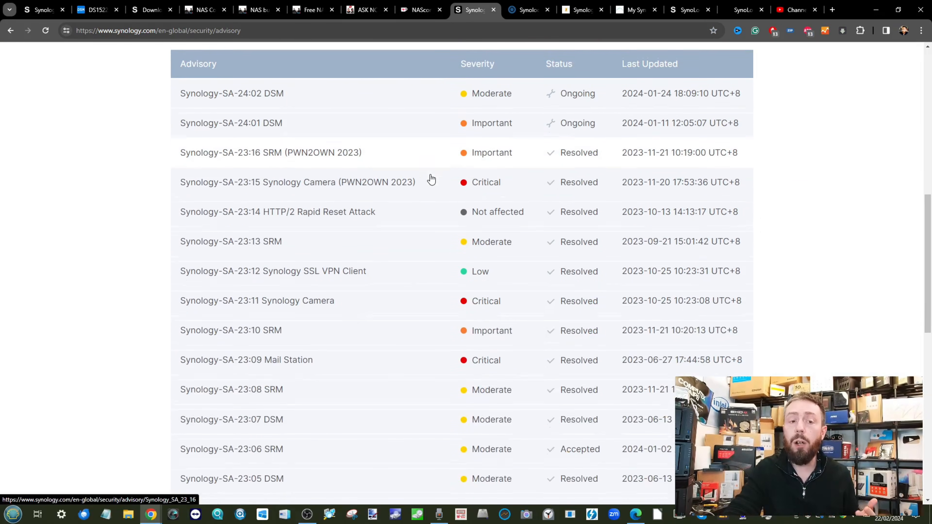
{"action": "scroll", "coordinate": [431, 179], "scroll_direction": "down", "scroll_amount": 1}
{"action": "scroll", "coordinate": [432, 179], "scroll_direction": "up", "scroll_amount": 4}
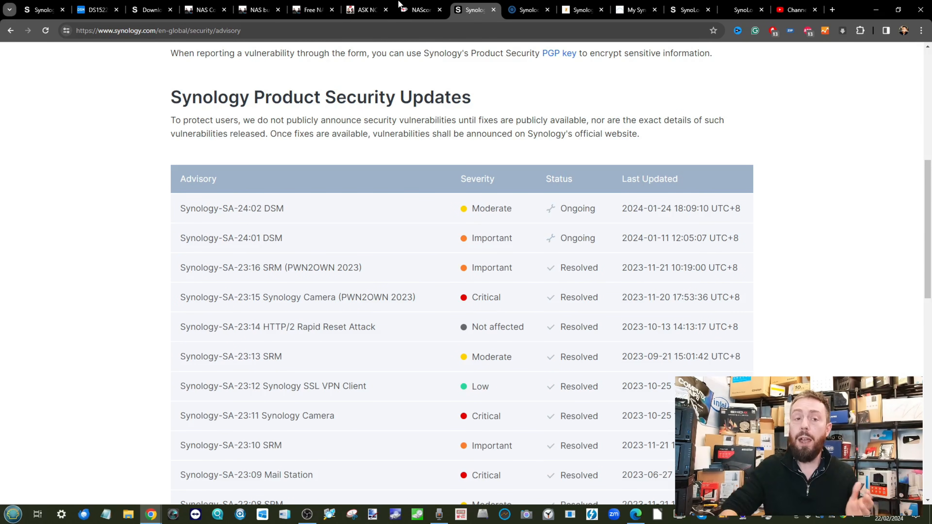
- Return to the NAS's Control Panel and view the DSM Update information under Update & Restore
{"action": "left_click", "coordinate": [92, 9]}
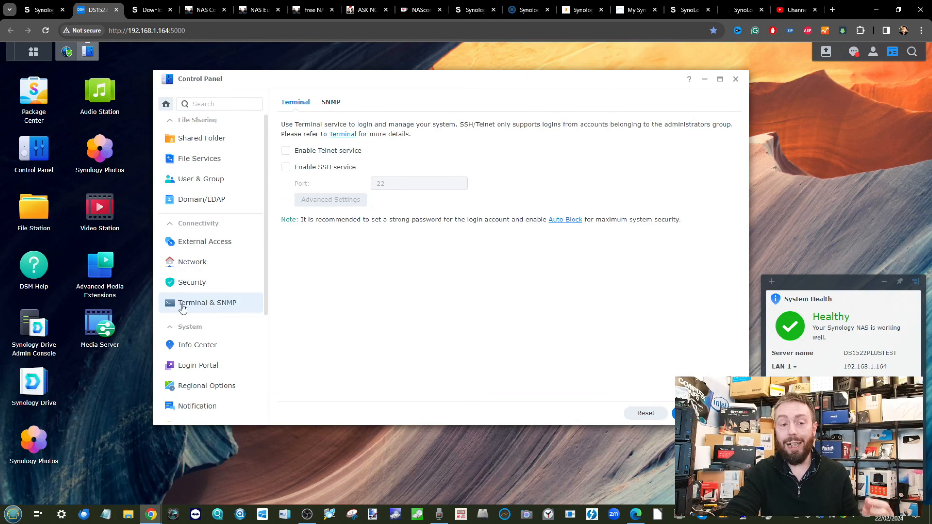
{"action": "scroll", "coordinate": [189, 315], "scroll_direction": "down", "scroll_amount": 3}
{"action": "scroll", "coordinate": [189, 319], "scroll_direction": "down", "scroll_amount": 1}
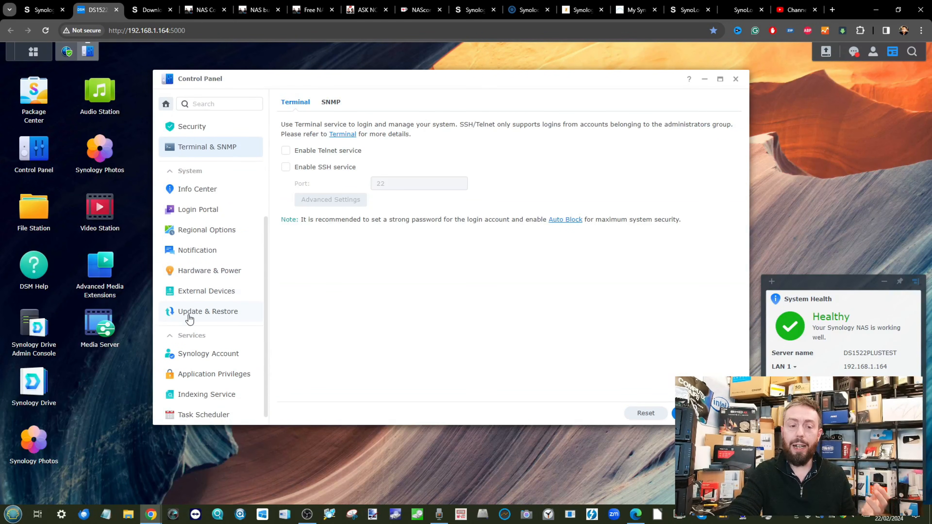
{"action": "left_click", "coordinate": [190, 318]}
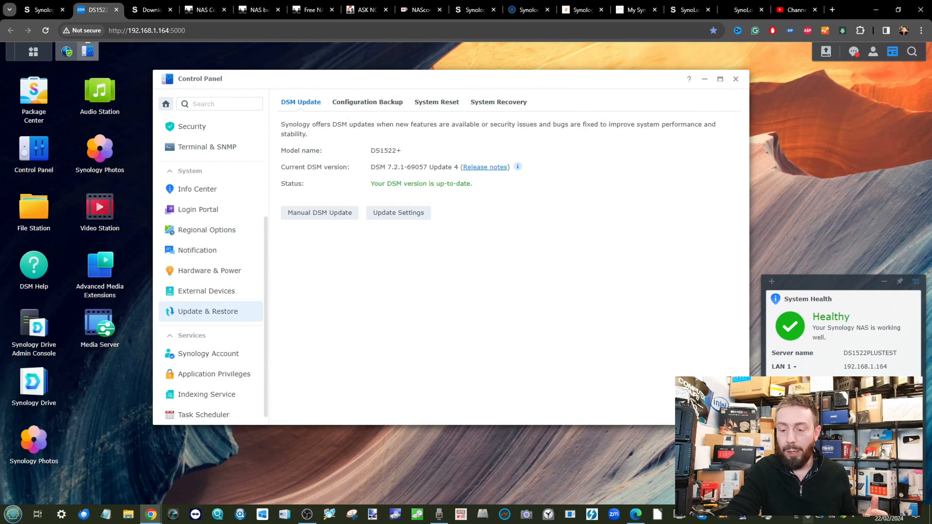
{"action": "left_click", "coordinate": [307, 514]}
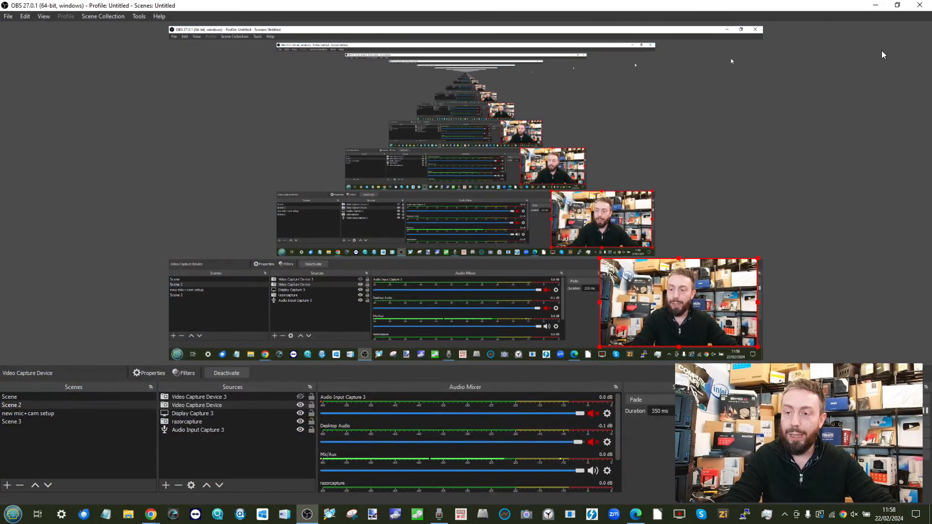
{"action": "left_click", "coordinate": [875, 5]}
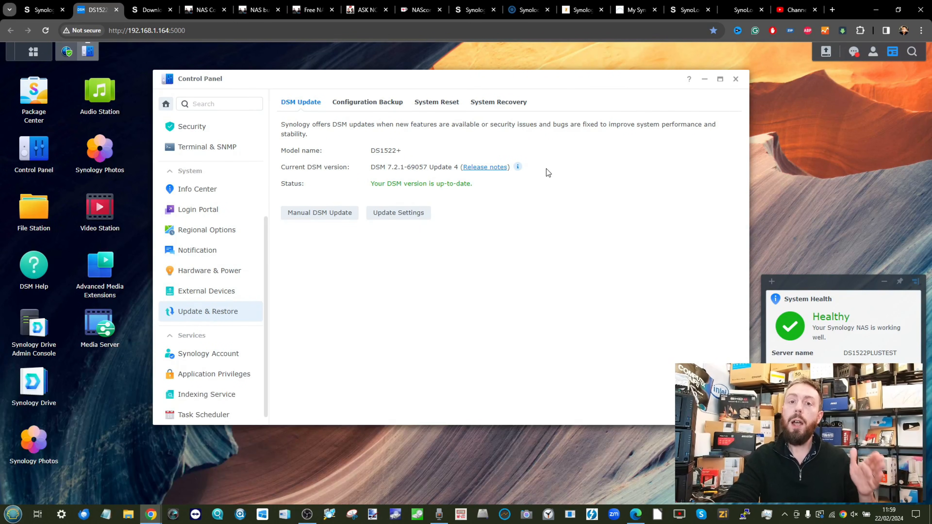
- Switch to Synology's Product Security Advisory page and examine the newest advisories, including the PWN2OWN 2023 entries, at enlarged size
{"action": "left_click", "coordinate": [474, 9]}
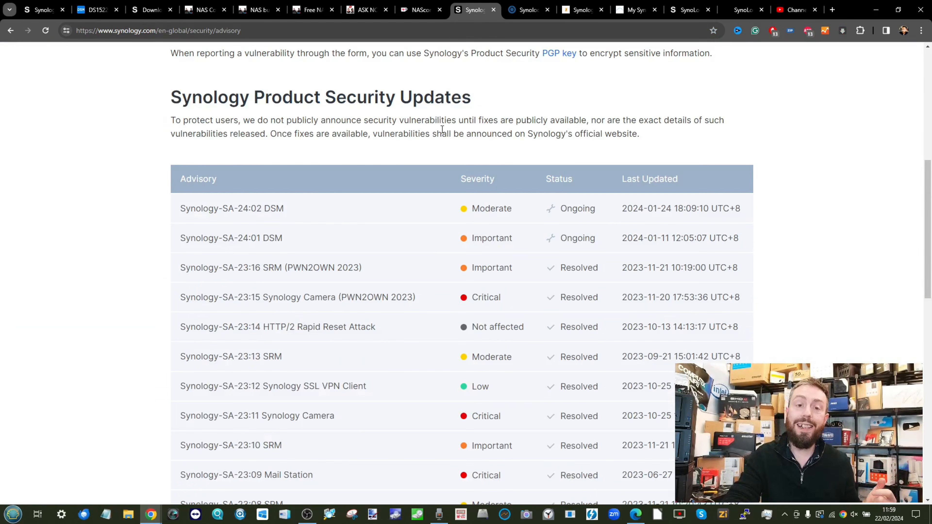
{"action": "scroll", "coordinate": [442, 129], "scroll_direction": "down", "scroll_amount": 1}
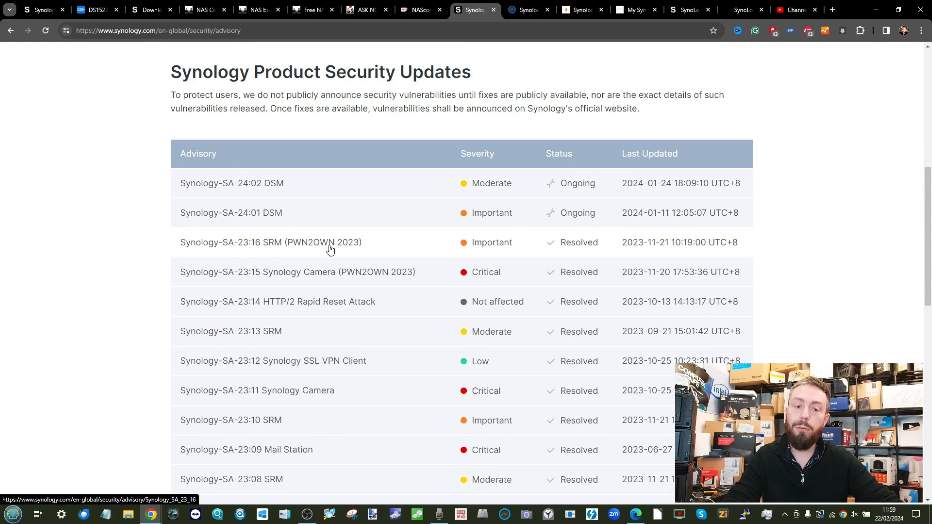
{"action": "scroll", "coordinate": [350, 256], "scroll_direction": "up", "scroll_amount": 5}
{"action": "scroll", "coordinate": [279, 238], "scroll_direction": "left", "scroll_amount": 3}
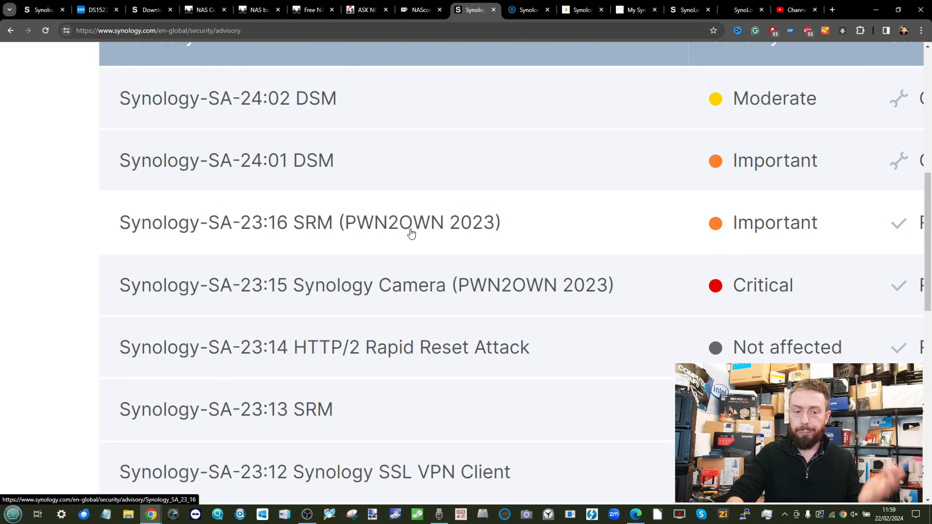
{"action": "key", "text": "ctrl+minus"}
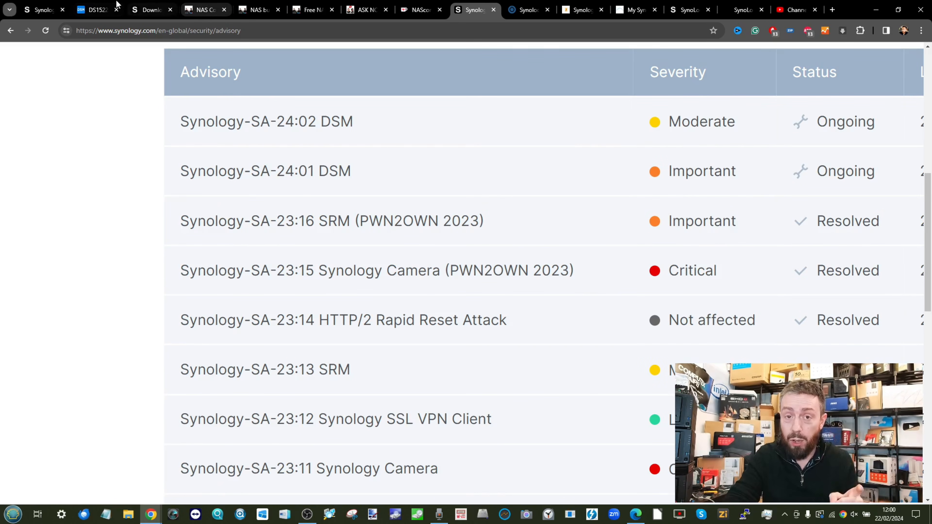
- Return to the NAS's Control Panel and inspect the automatic installation options in the DSM Update Settings
{"action": "left_click", "coordinate": [98, 9]}
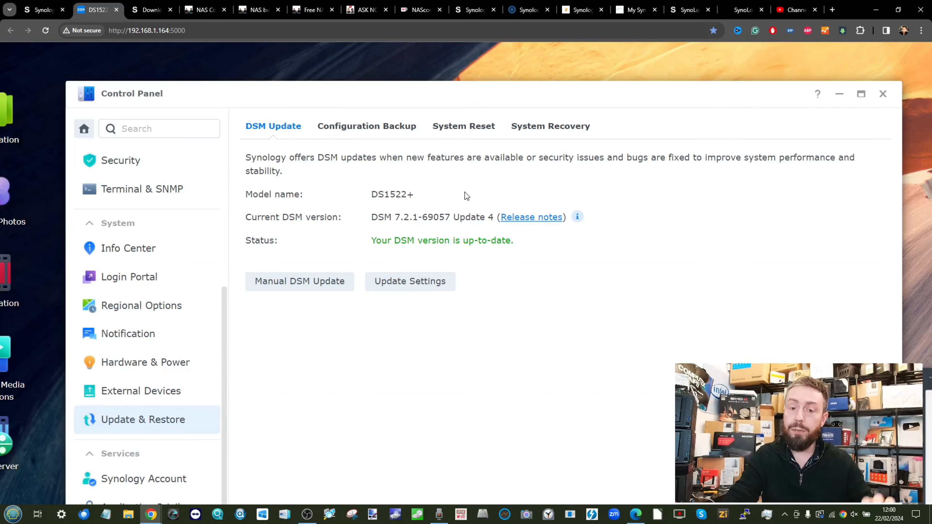
{"action": "left_click", "coordinate": [403, 281]}
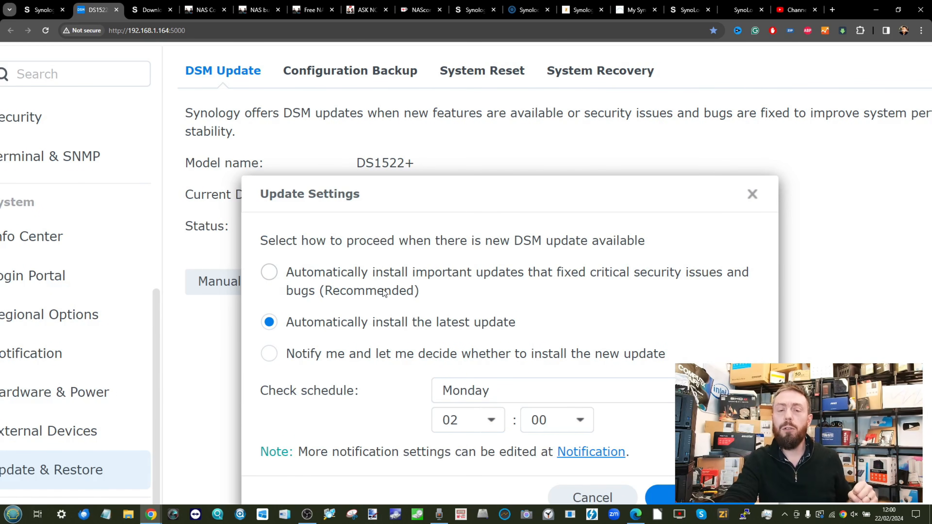
{"action": "scroll", "coordinate": [384, 292], "scroll_direction": "down", "scroll_amount": 1}
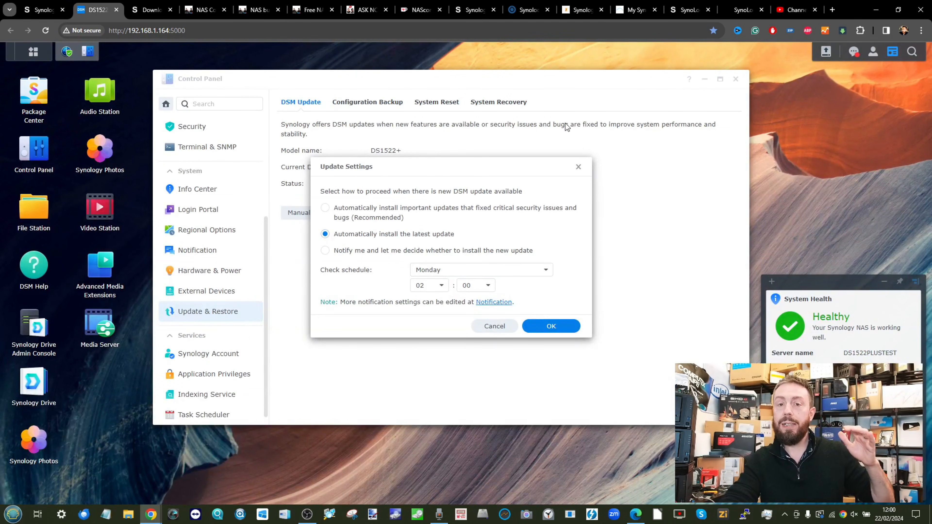
- Go back to the Synology security advisory list and read through the 2023 entries with their severity and status
{"action": "left_click", "coordinate": [473, 10]}
{"action": "scroll", "coordinate": [548, 90], "scroll_direction": "down", "scroll_amount": 1}
{"action": "scroll", "coordinate": [546, 86], "scroll_direction": "down", "scroll_amount": 1}
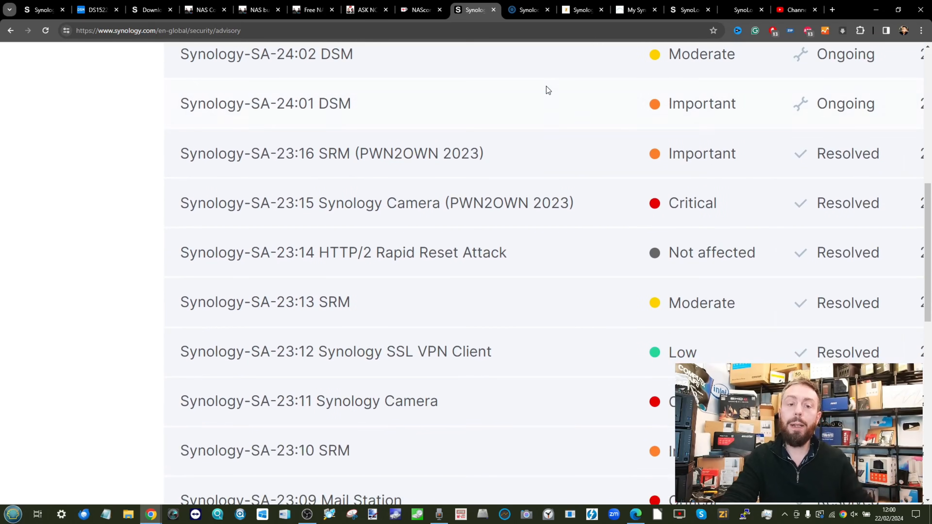
{"action": "scroll", "coordinate": [546, 86], "scroll_direction": "down", "scroll_amount": 3}
{"action": "scroll", "coordinate": [547, 87], "scroll_direction": "down", "scroll_amount": 2}
{"action": "scroll", "coordinate": [547, 88], "scroll_direction": "down", "scroll_amount": 2}
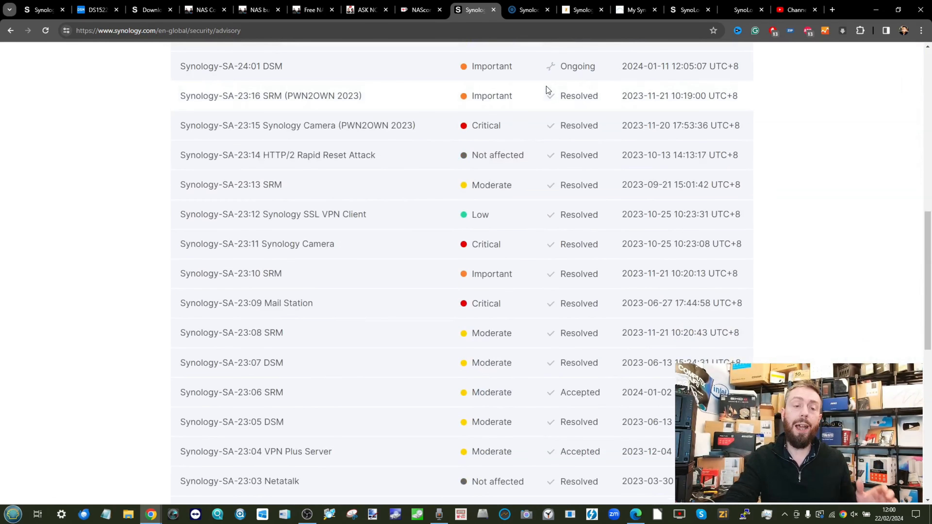
{"action": "scroll", "coordinate": [364, 214], "scroll_direction": "down", "scroll_amount": 2}
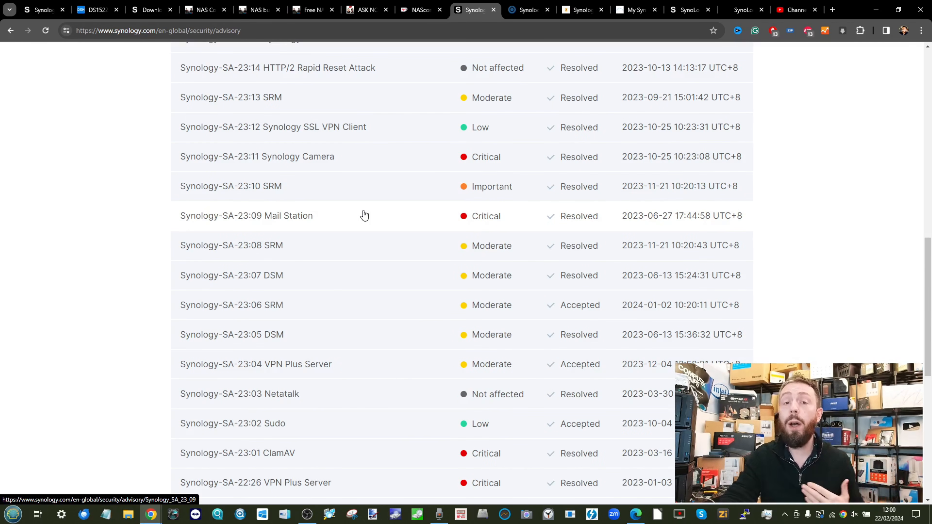
- Return to the NAS, close the DSM Update Settings and Control Panel, and open Package Center's Auto-update settings
{"action": "left_click", "coordinate": [108, 5]}
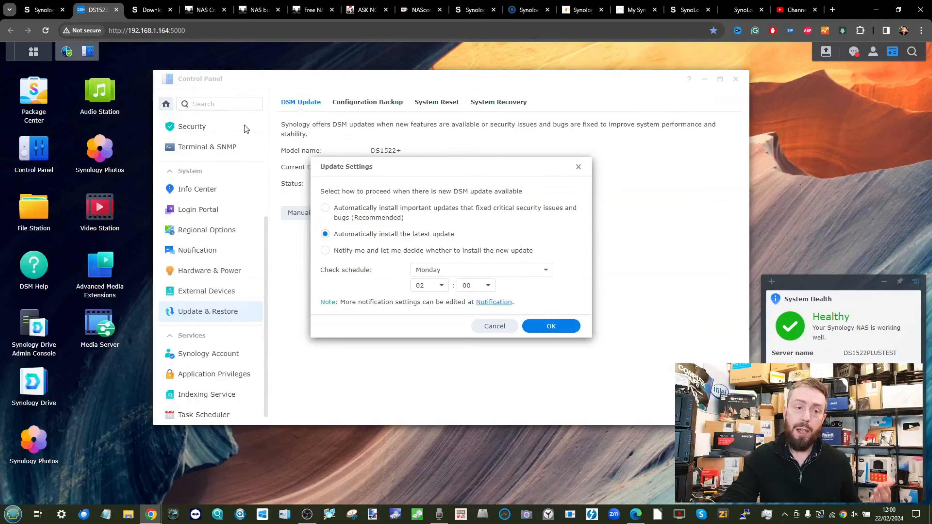
{"action": "left_click", "coordinate": [579, 167]}
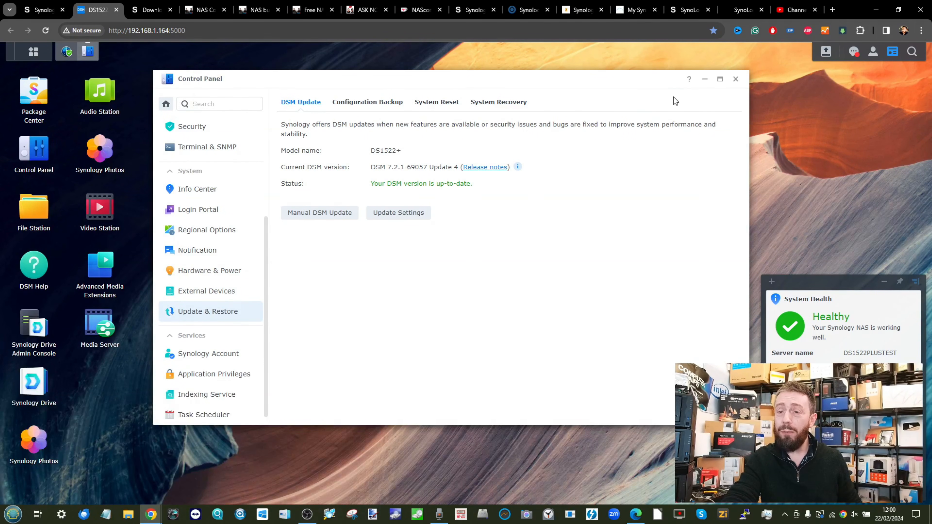
{"action": "left_click", "coordinate": [736, 79]}
{"action": "double_click", "coordinate": [33, 93]}
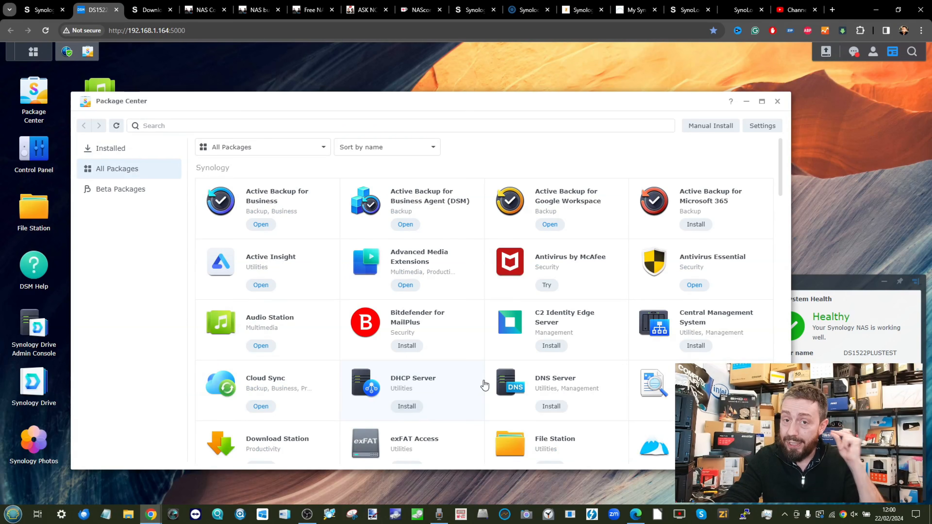
{"action": "left_click", "coordinate": [769, 125]}
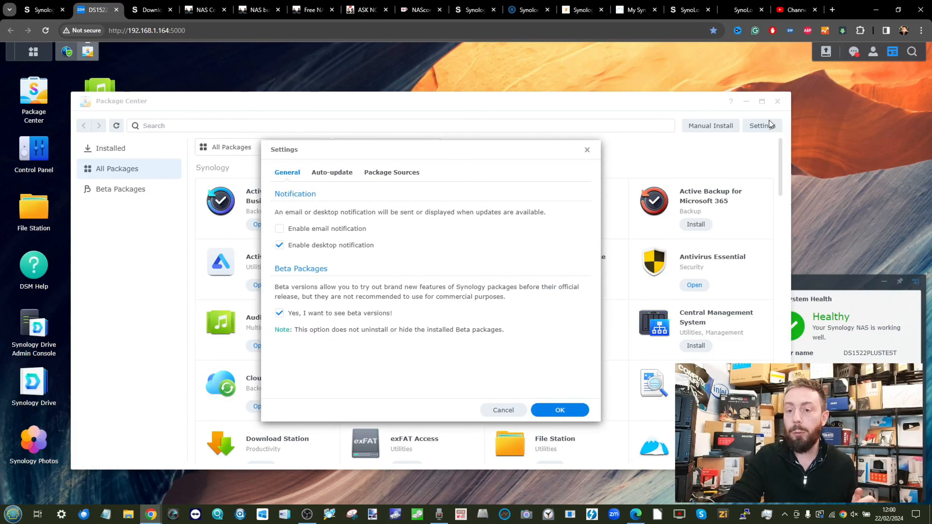
{"action": "left_click", "coordinate": [340, 174]}
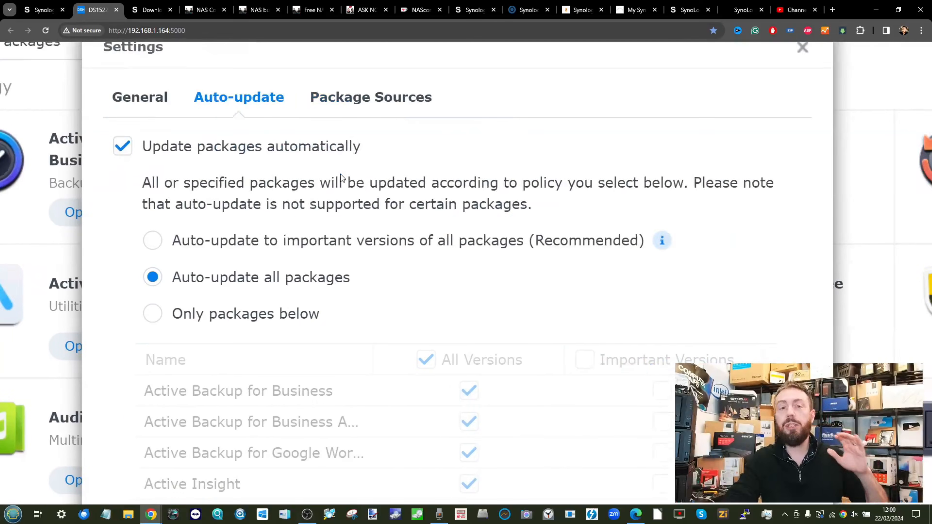
- Review the full first page of Synology's security advisories, continue to page 2 and look over its older entries
{"action": "left_click", "coordinate": [475, 10]}
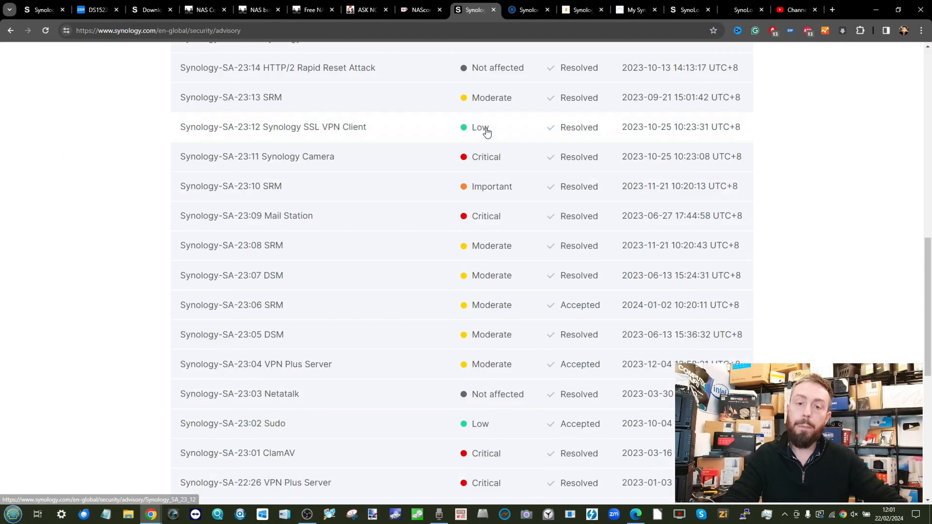
{"action": "scroll", "coordinate": [487, 132], "scroll_direction": "up", "scroll_amount": 3}
{"action": "scroll", "coordinate": [487, 132], "scroll_direction": "up", "scroll_amount": 4}
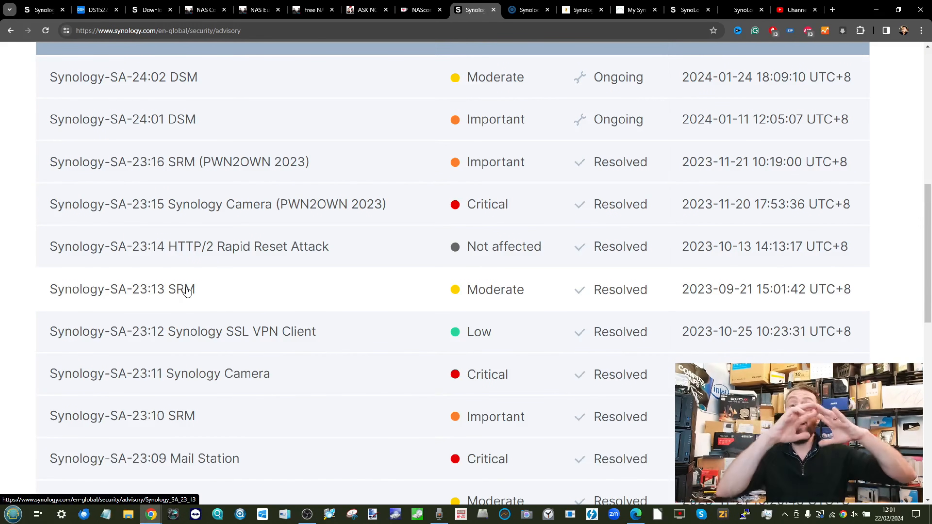
{"action": "scroll", "coordinate": [187, 290], "scroll_direction": "down", "scroll_amount": 4}
{"action": "scroll", "coordinate": [186, 290], "scroll_direction": "down", "scroll_amount": 6}
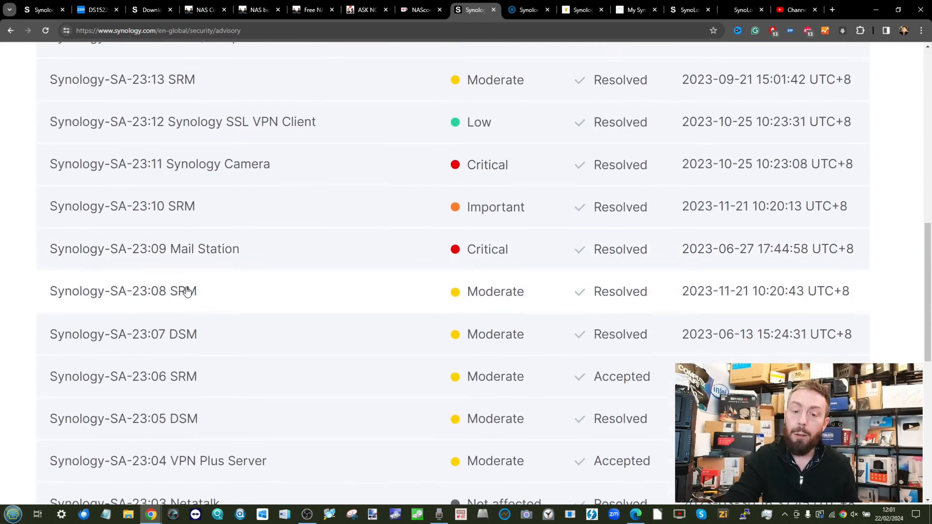
{"action": "scroll", "coordinate": [187, 290], "scroll_direction": "down", "scroll_amount": 3}
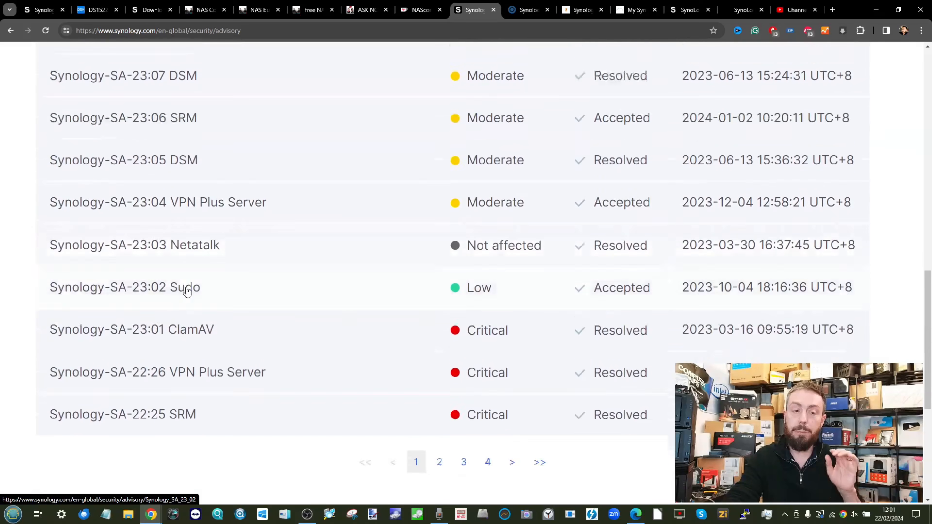
{"action": "scroll", "coordinate": [186, 287], "scroll_direction": "up", "scroll_amount": 12}
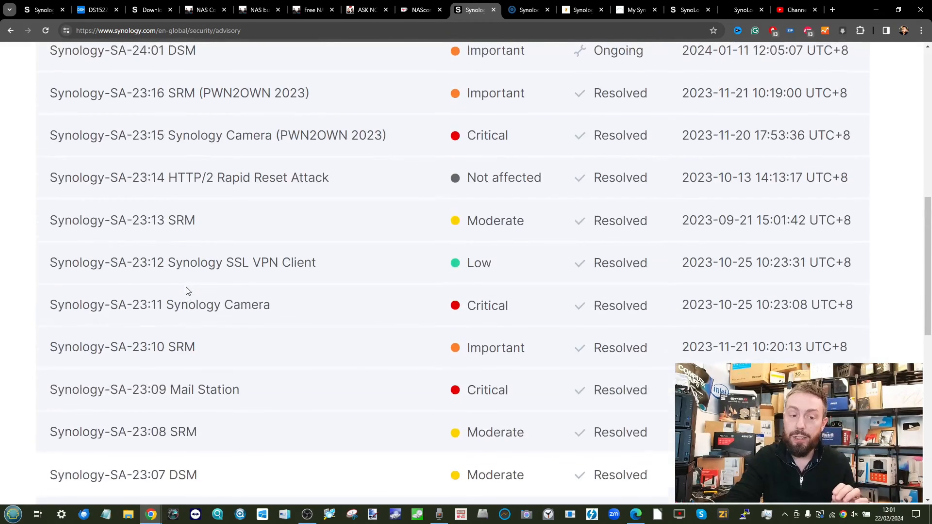
{"action": "scroll", "coordinate": [185, 287], "scroll_direction": "down", "scroll_amount": 17}
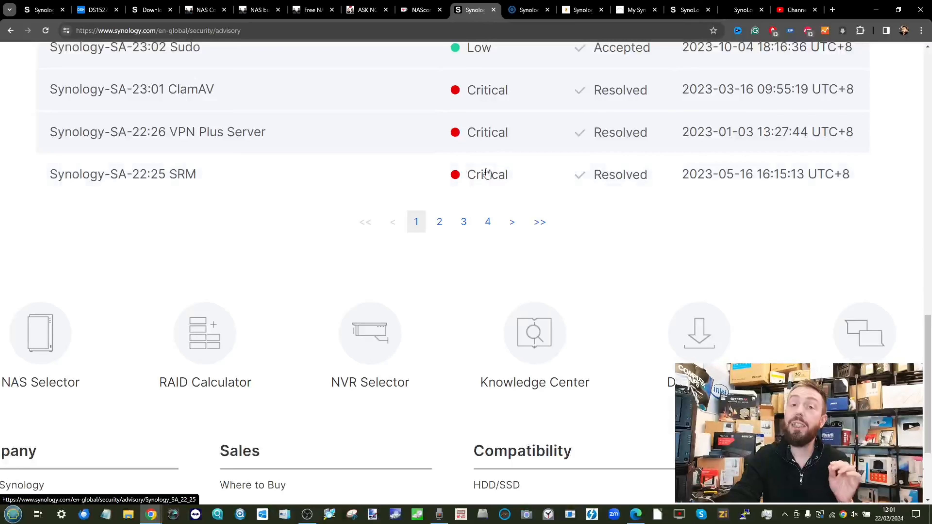
{"action": "left_click", "coordinate": [440, 222]}
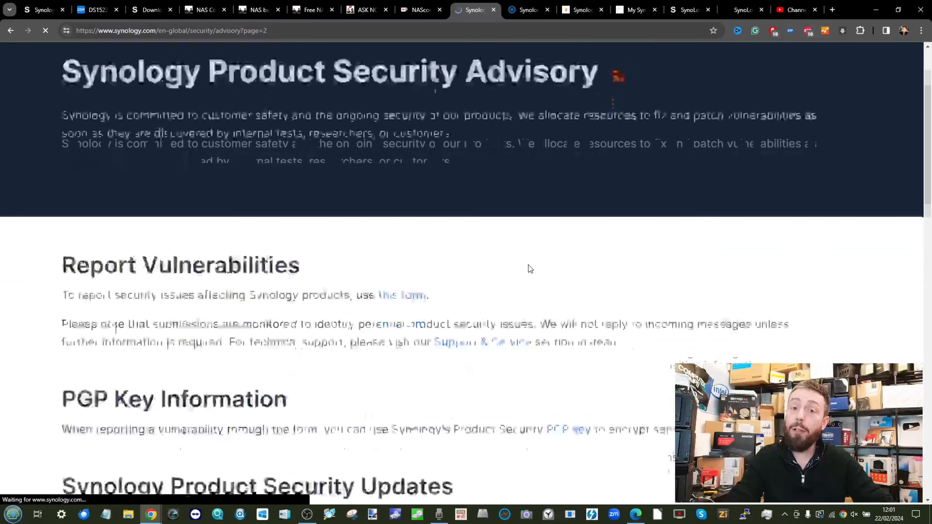
{"action": "scroll", "coordinate": [530, 269], "scroll_direction": "down", "scroll_amount": 10}
{"action": "scroll", "coordinate": [530, 269], "scroll_direction": "down", "scroll_amount": 7}
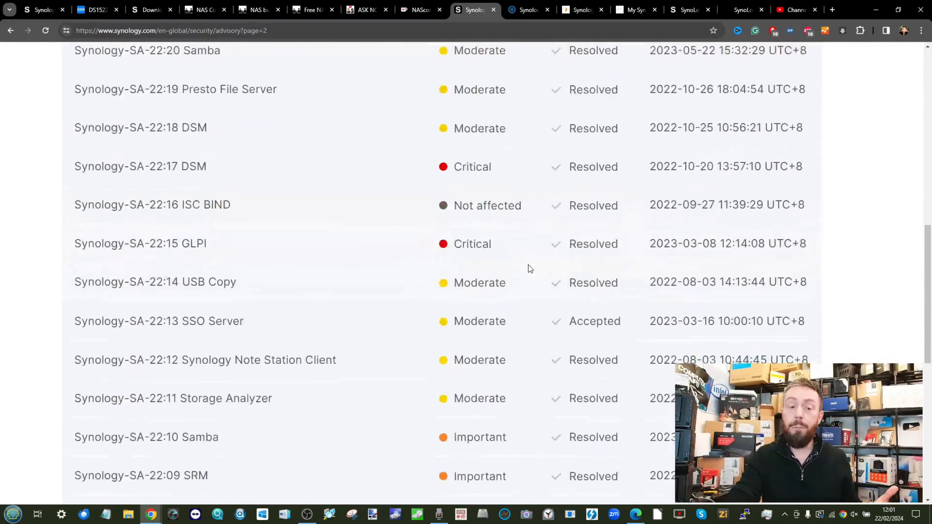
- Review the package auto-update policy in Package Center on the NAS and close the settings without changing them
{"action": "left_click", "coordinate": [96, 9]}
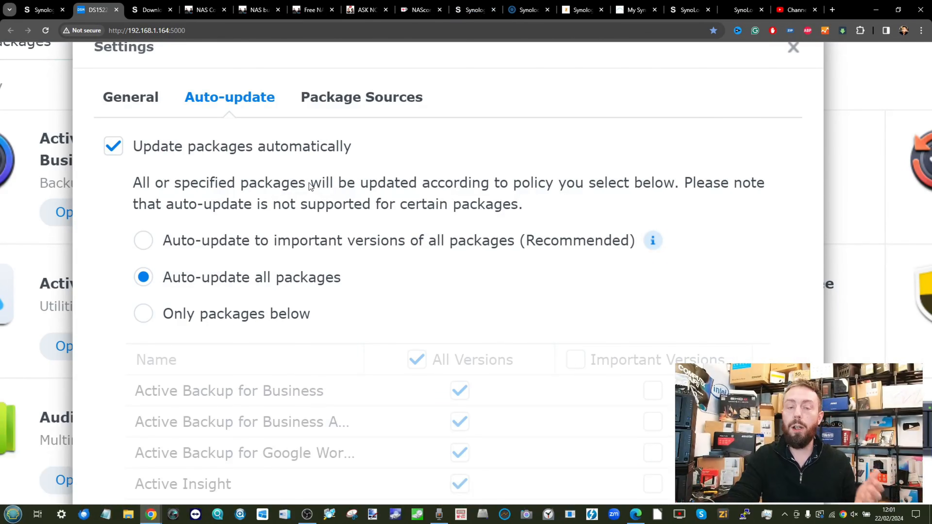
{"action": "scroll", "coordinate": [346, 127], "scroll_direction": "down", "scroll_amount": 5}
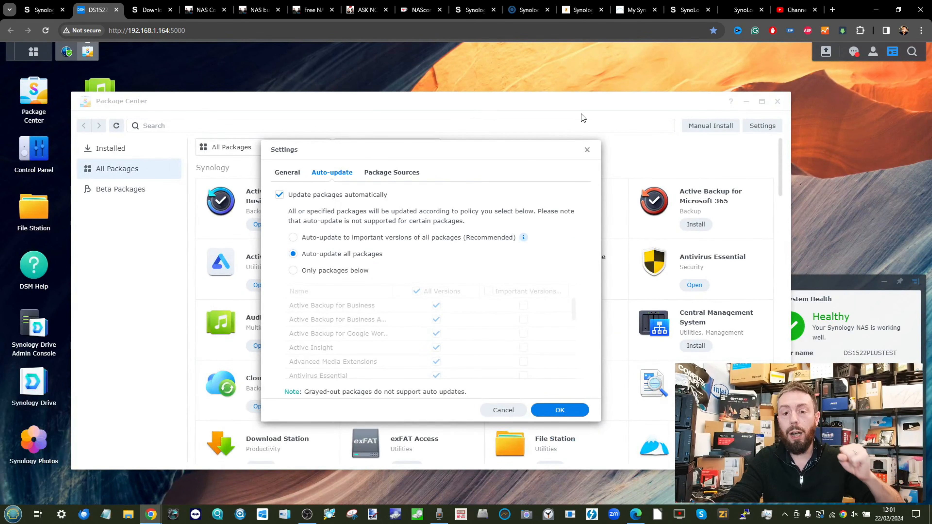
{"action": "left_click", "coordinate": [587, 150]}
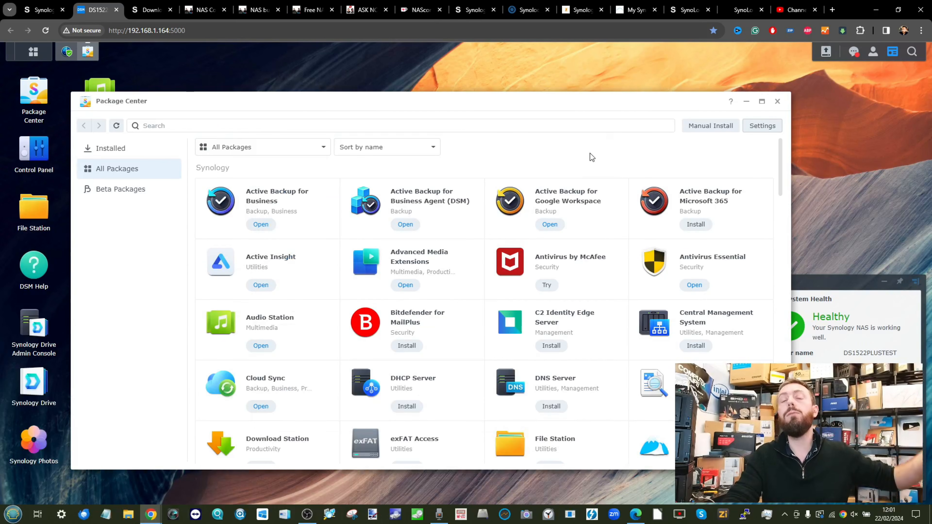
- Browse the available packages in Package Center and revisit the Synology security advisory page
{"action": "scroll", "coordinate": [534, 212], "scroll_direction": "down", "scroll_amount": 2}
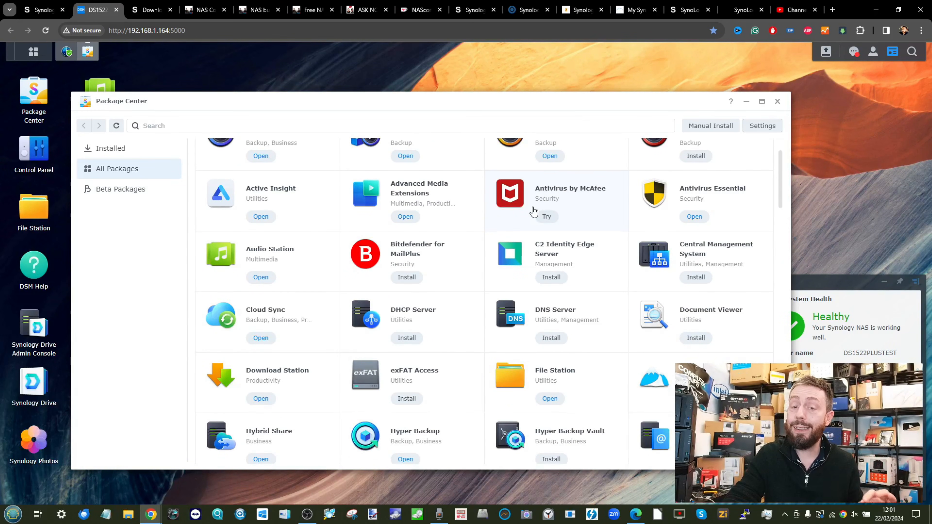
{"action": "scroll", "coordinate": [534, 212], "scroll_direction": "down", "scroll_amount": 3}
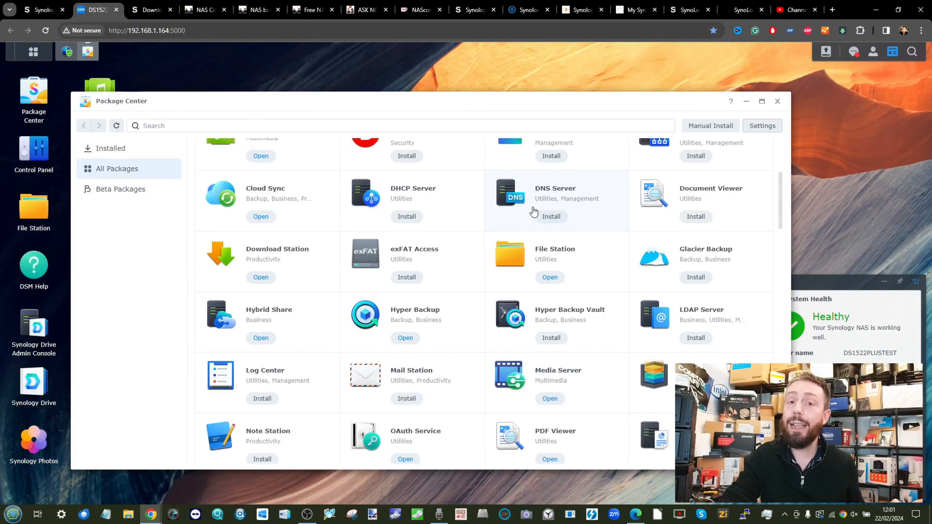
{"action": "scroll", "coordinate": [534, 212], "scroll_direction": "down", "scroll_amount": 1}
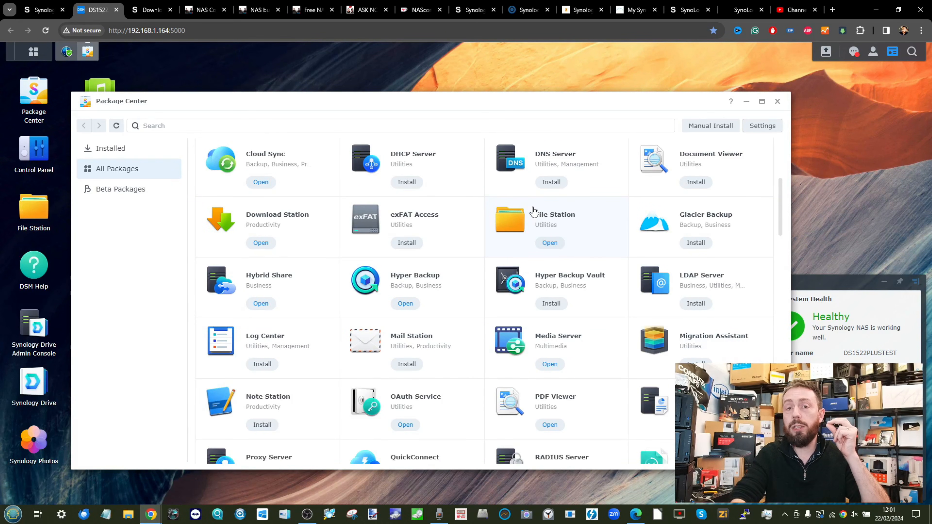
{"action": "left_click", "coordinate": [473, 10]}
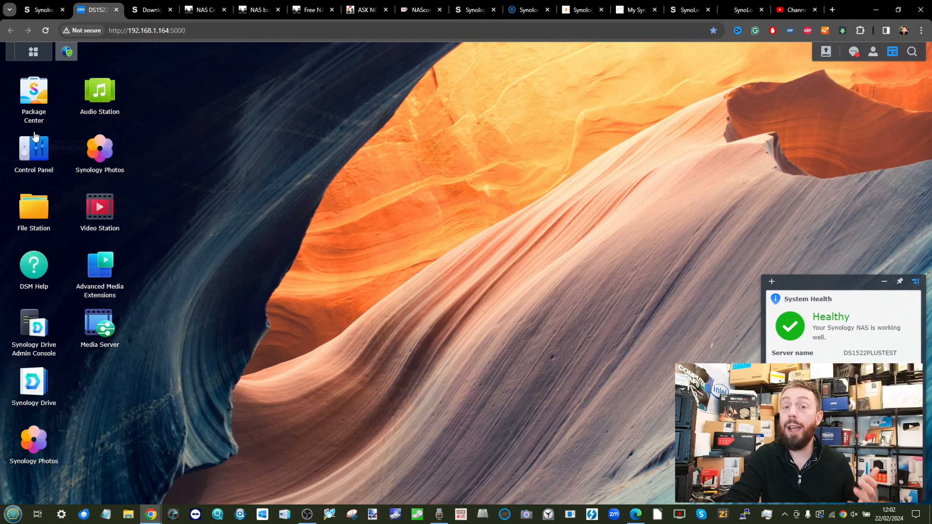
- Open Control Panel on the NAS and view the general Network settings for server name, gateway, DNS and proxy
{"action": "left_click", "coordinate": [33, 145]}
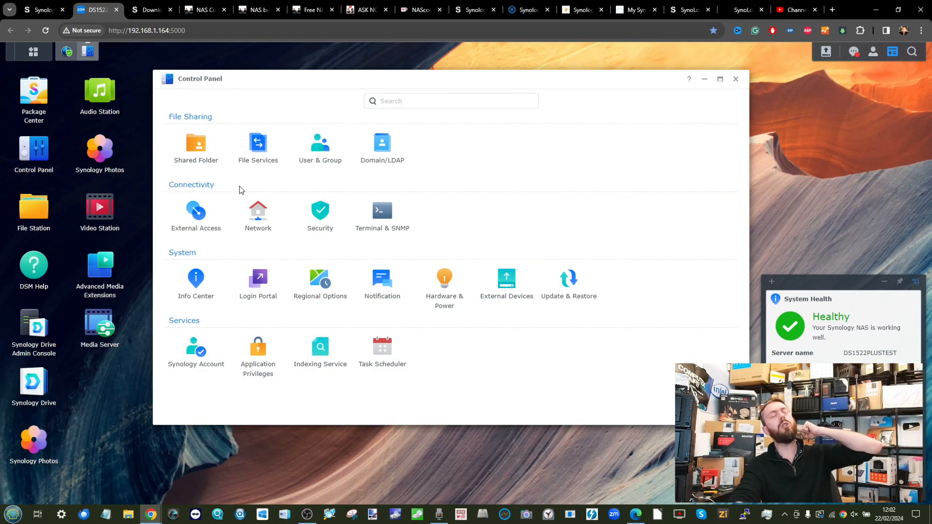
{"action": "left_click", "coordinate": [256, 218]}
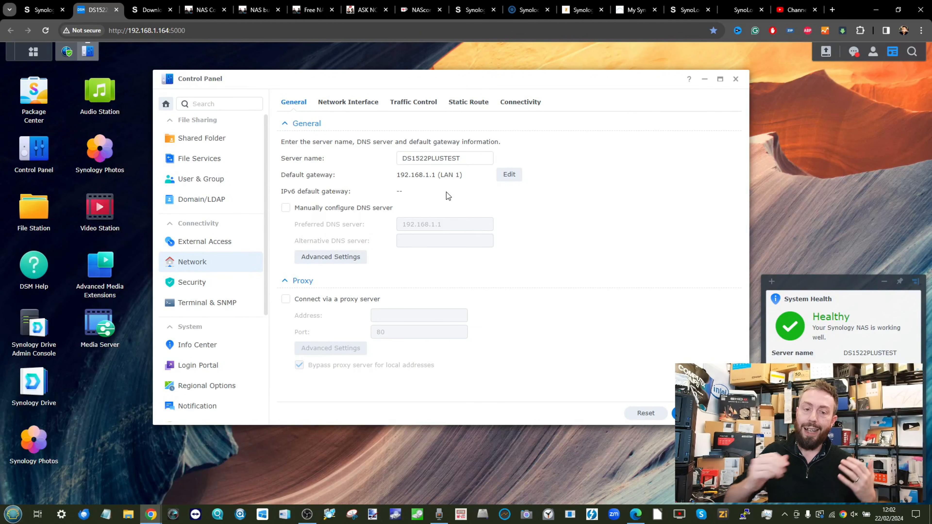
{"action": "left_click", "coordinate": [367, 108]}
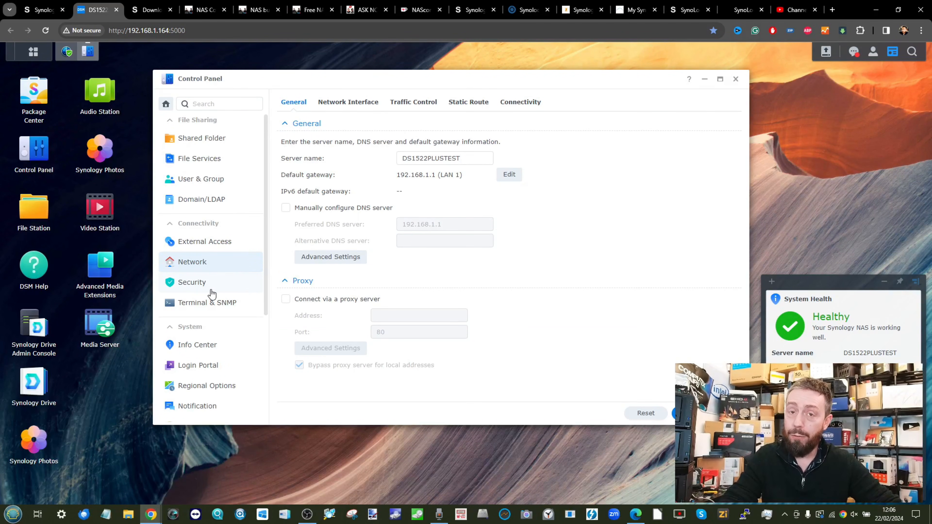
- Open the NAS's Login Portal settings and inspect the DSM port for HTTP
{"action": "left_click", "coordinate": [187, 368]}
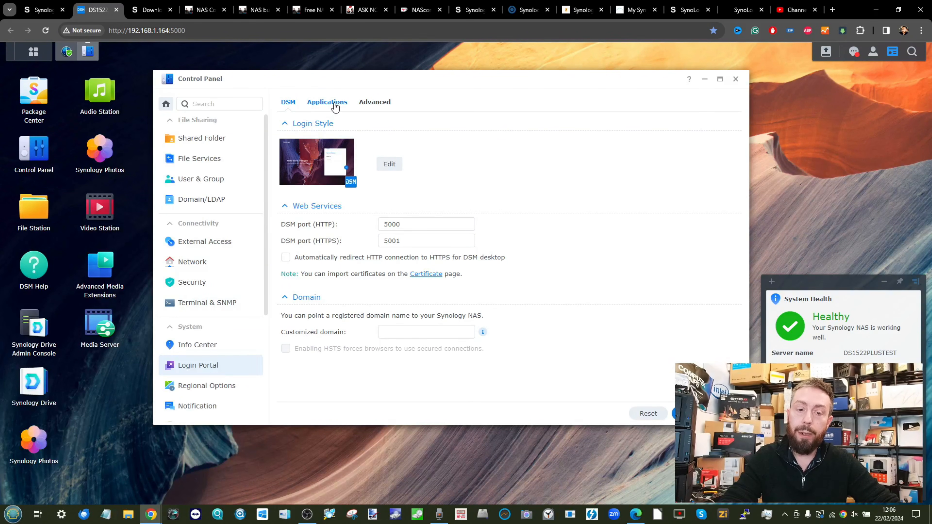
{"action": "left_click", "coordinate": [391, 224]}
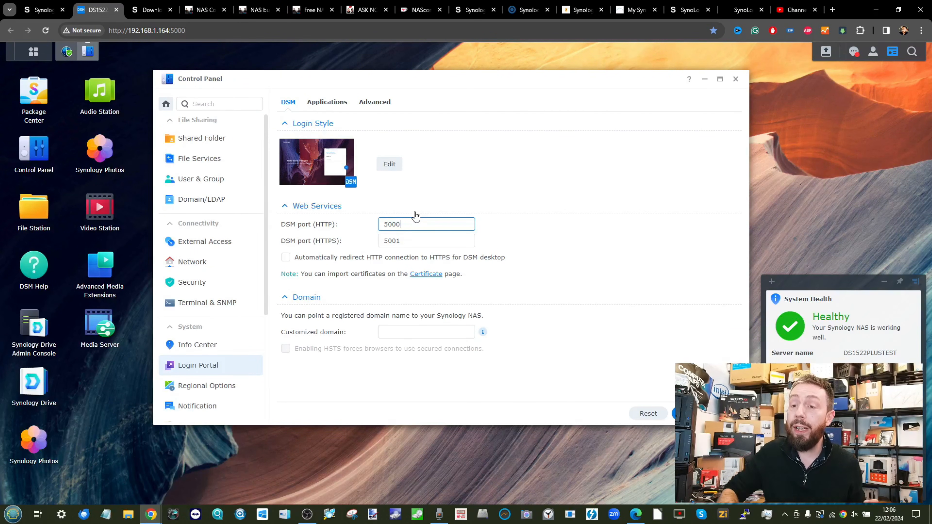
- Switch to YouTube Studio to look through the channel's NAS setup guide drafts, and return to the NAS desktop
{"action": "left_click", "coordinate": [796, 10]}
{"action": "scroll", "coordinate": [641, 185], "scroll_direction": "down", "scroll_amount": 5}
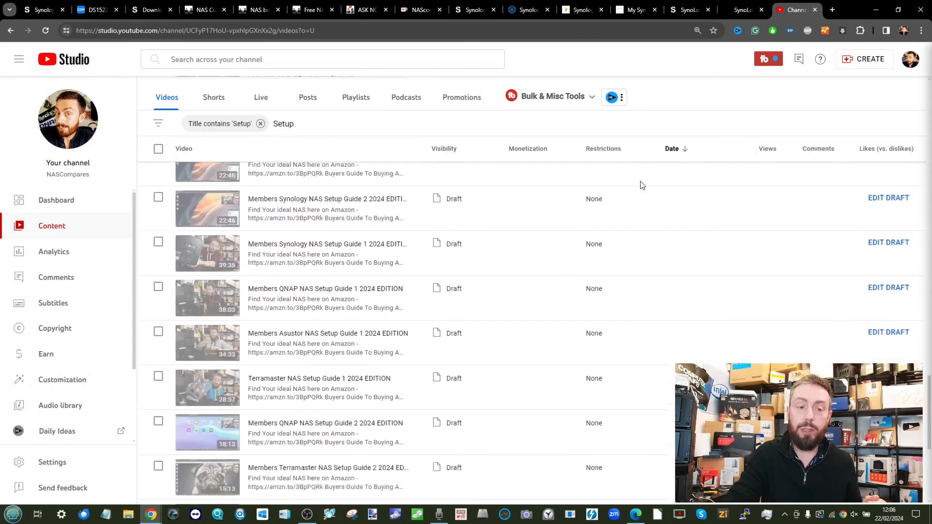
{"action": "scroll", "coordinate": [640, 182], "scroll_direction": "down", "scroll_amount": 10}
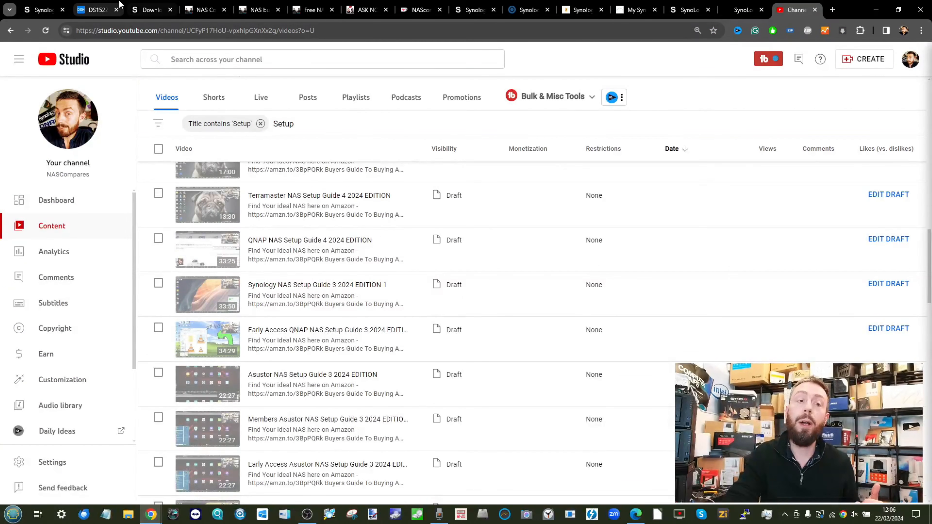
{"action": "left_click", "coordinate": [107, 6]}
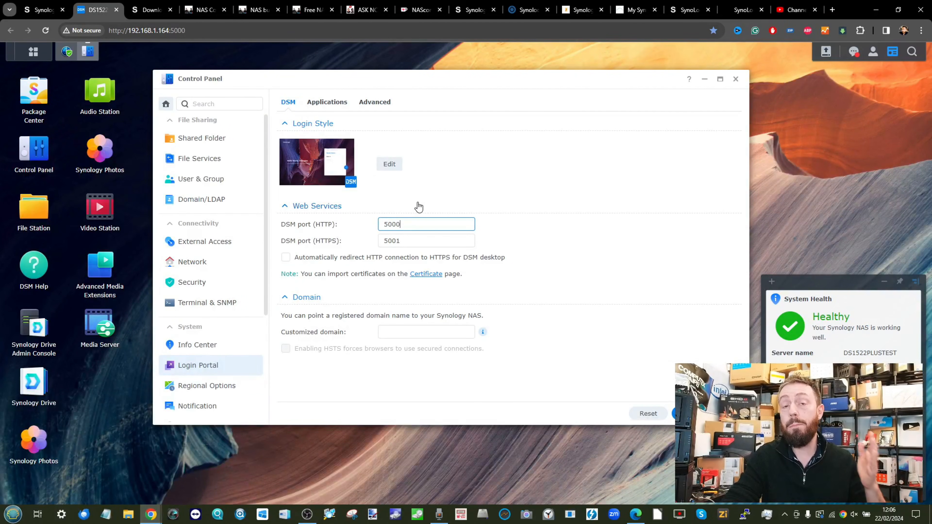
- Review the DSM HTTP port and Synology Drive's login alias and customized ports in Login Portal without changing anything
{"action": "left_click_drag", "start_coordinate": [406, 224], "coordinate": [377, 222]}
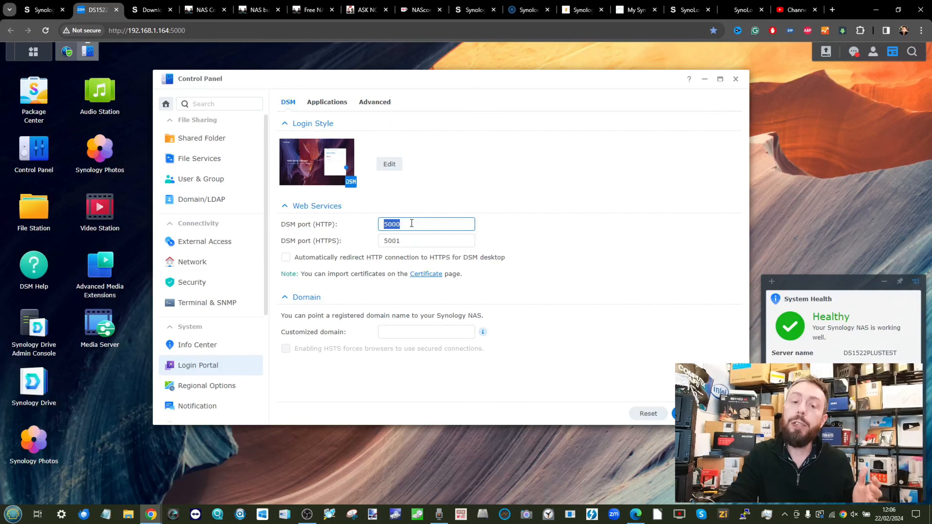
{"action": "left_click", "coordinate": [332, 106]}
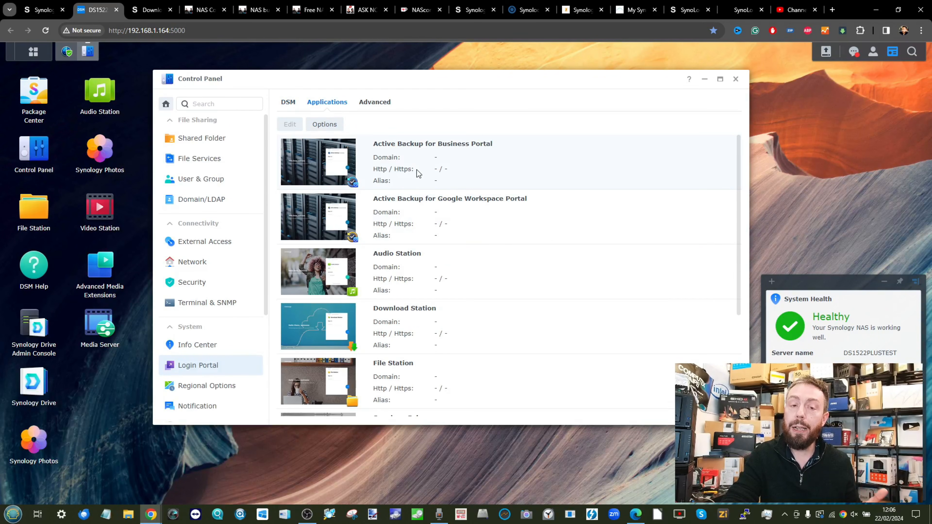
{"action": "scroll", "coordinate": [412, 166], "scroll_direction": "down", "scroll_amount": 3}
{"action": "left_click", "coordinate": [403, 283]}
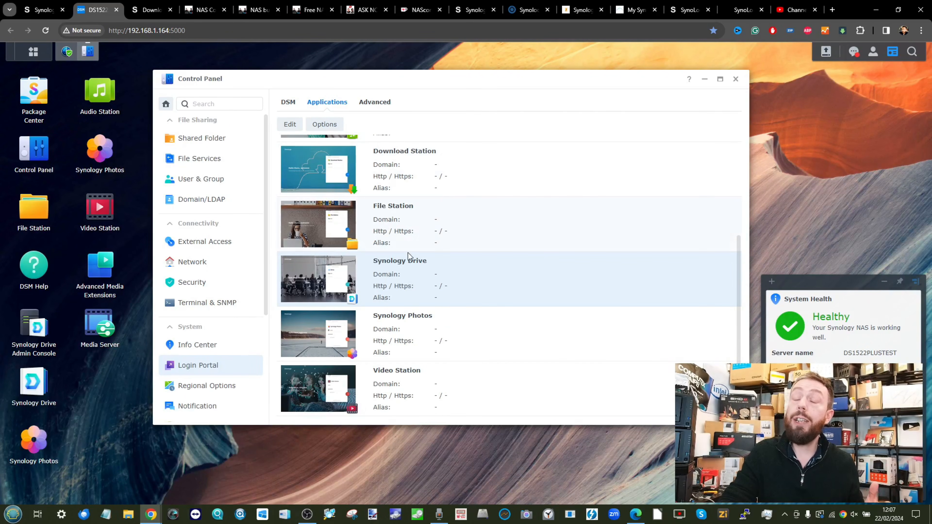
{"action": "left_click", "coordinate": [290, 124]}
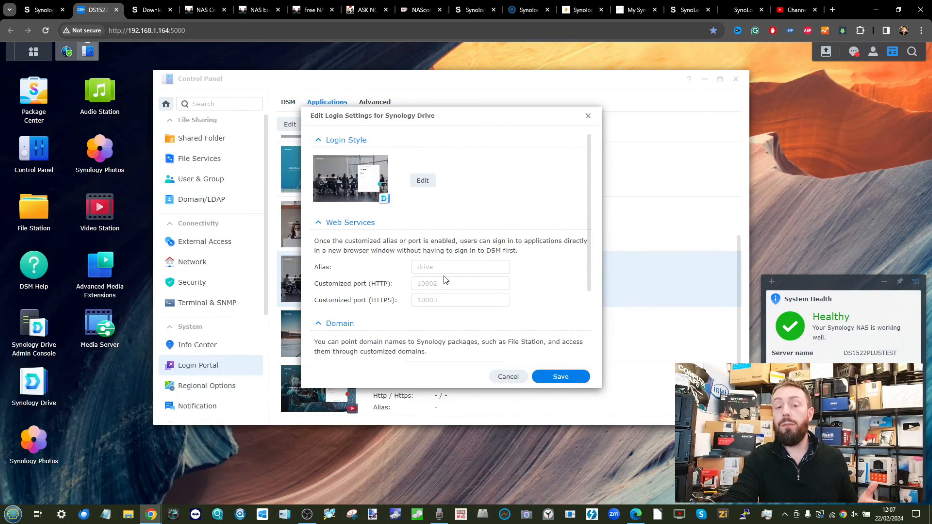
{"action": "left_click", "coordinate": [586, 116]}
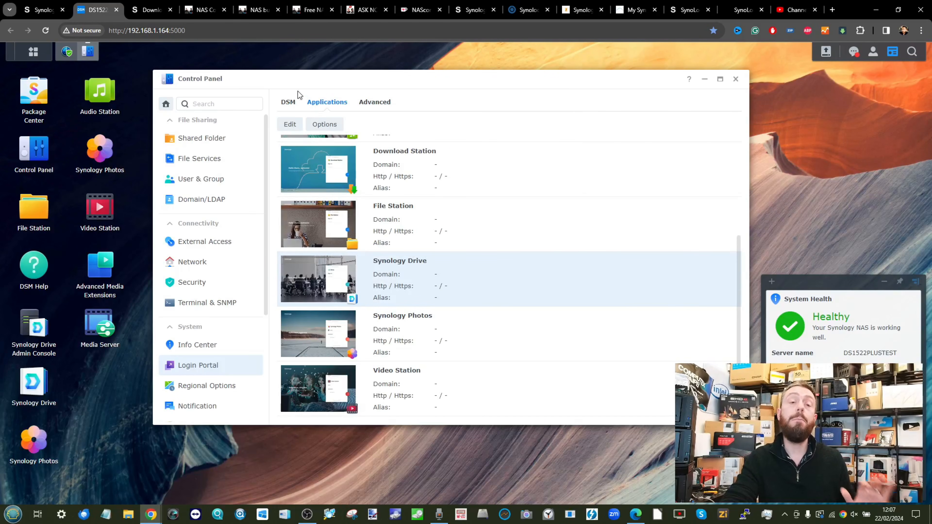
{"action": "left_click", "coordinate": [286, 107]}
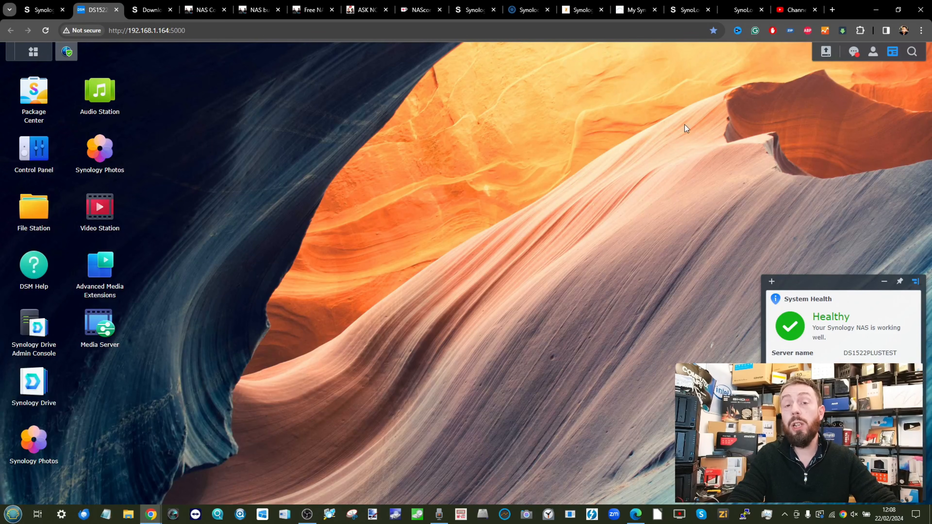
- Open the signed-in account's personal security settings and examine the available sign-in methods
{"action": "left_click", "coordinate": [874, 55]}
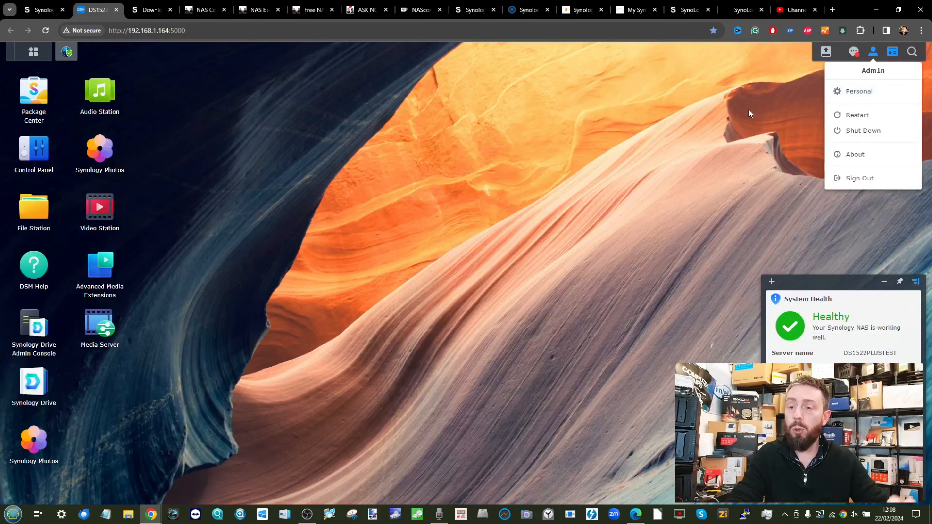
{"action": "left_click", "coordinate": [876, 92]}
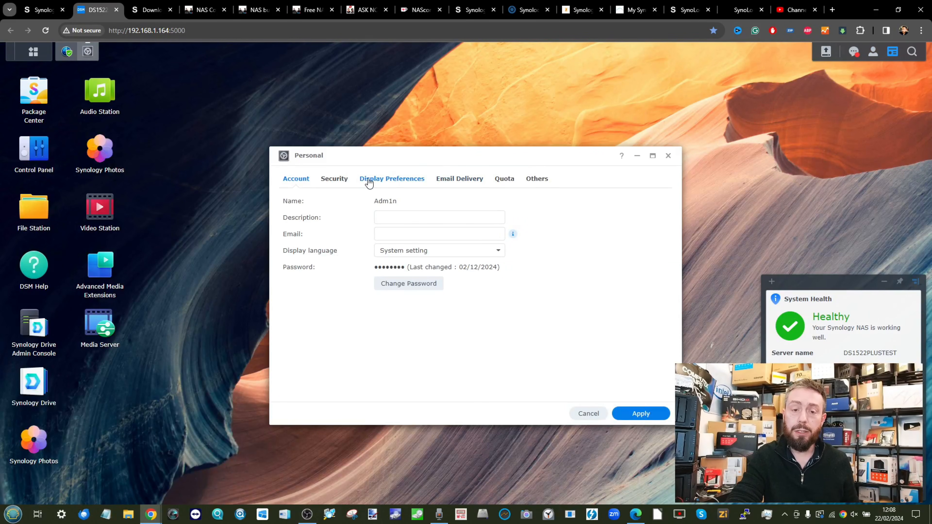
{"action": "left_click", "coordinate": [336, 179]}
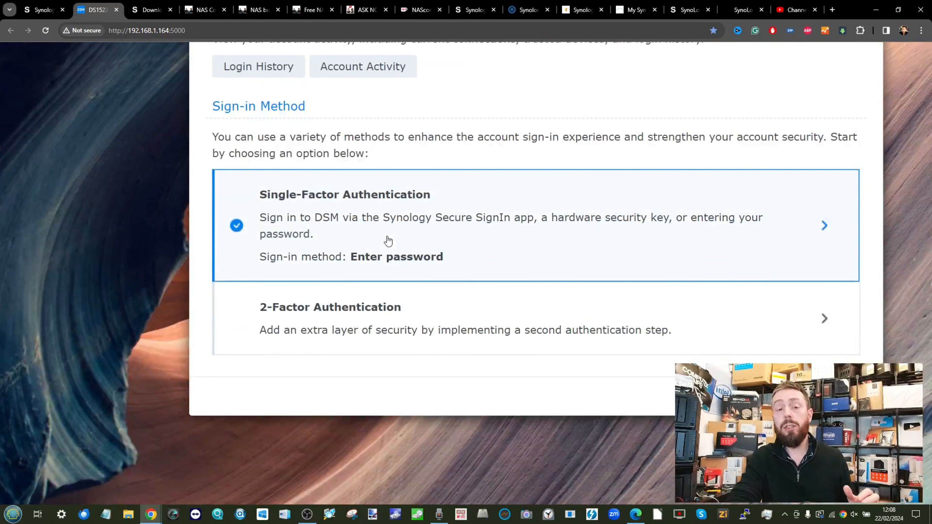
{"action": "scroll", "coordinate": [387, 236], "scroll_direction": "right", "scroll_amount": 4}
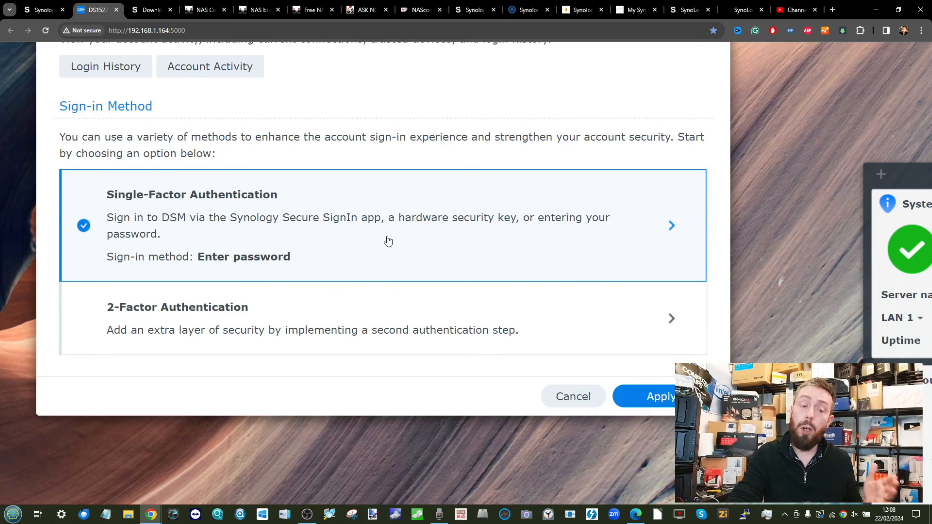
- Try setting up 2-factor authentication with a verification code (OTP), enter the current account password, and cancel out of the personal settings
{"action": "left_click", "coordinate": [386, 318]}
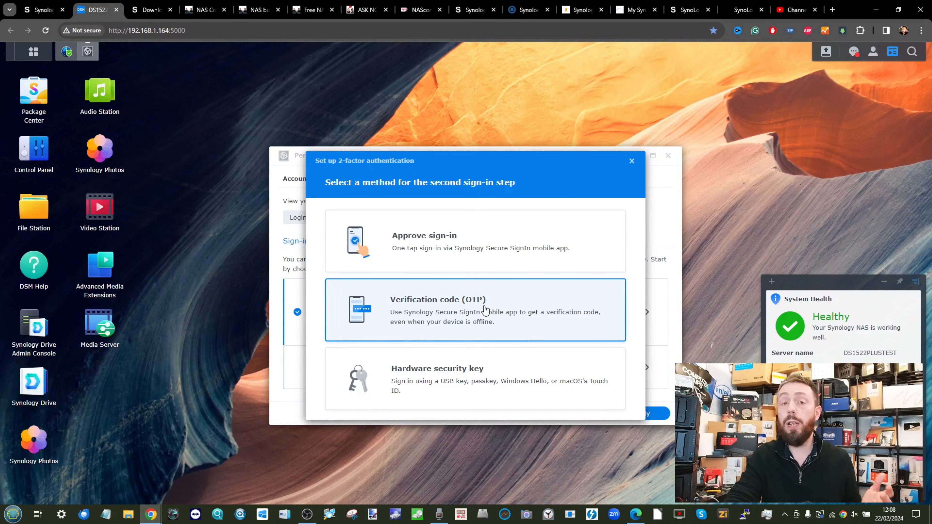
{"action": "left_click", "coordinate": [475, 289]}
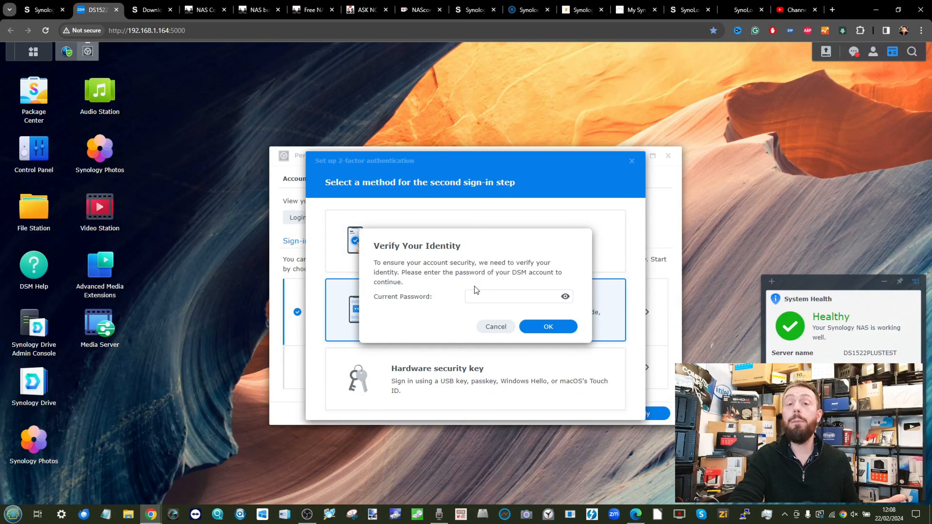
{"action": "left_click", "coordinate": [495, 298]}
{"action": "type", "text": "•••••"}
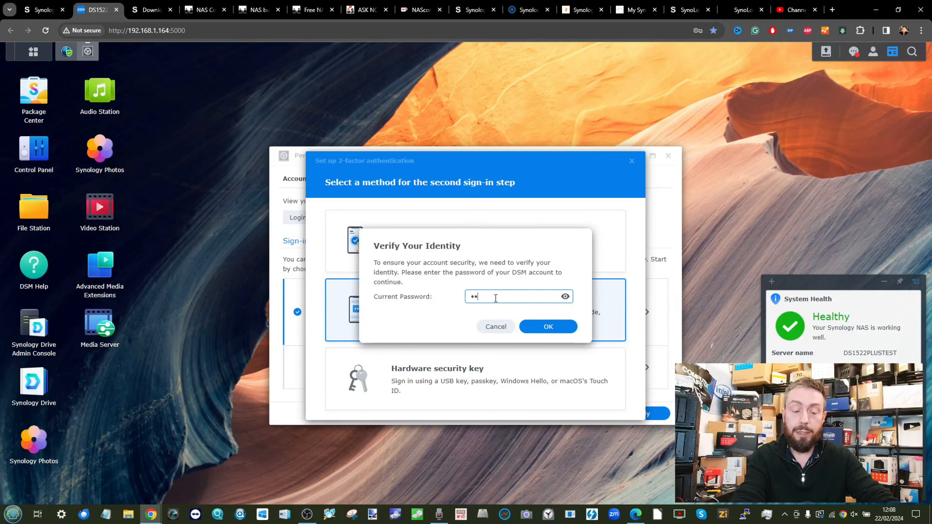
{"action": "type", "text": "••••"}
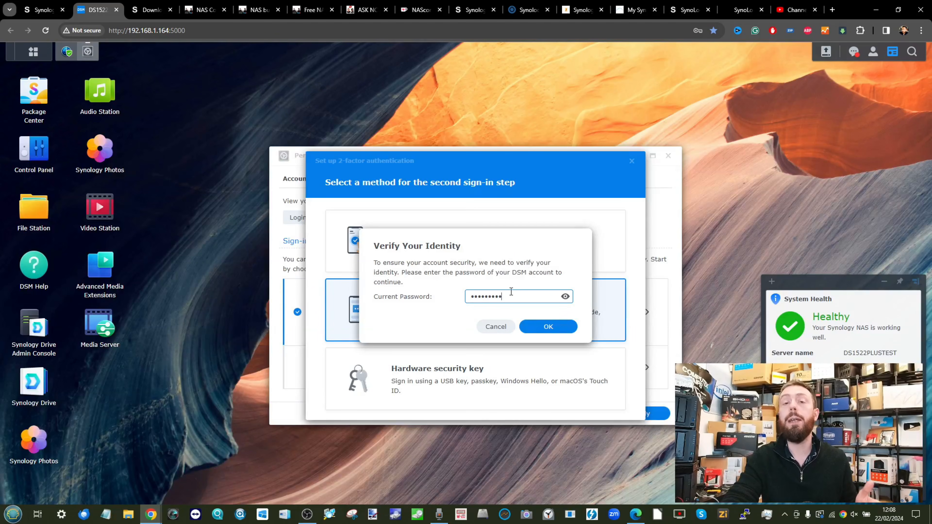
{"action": "left_click", "coordinate": [499, 327]}
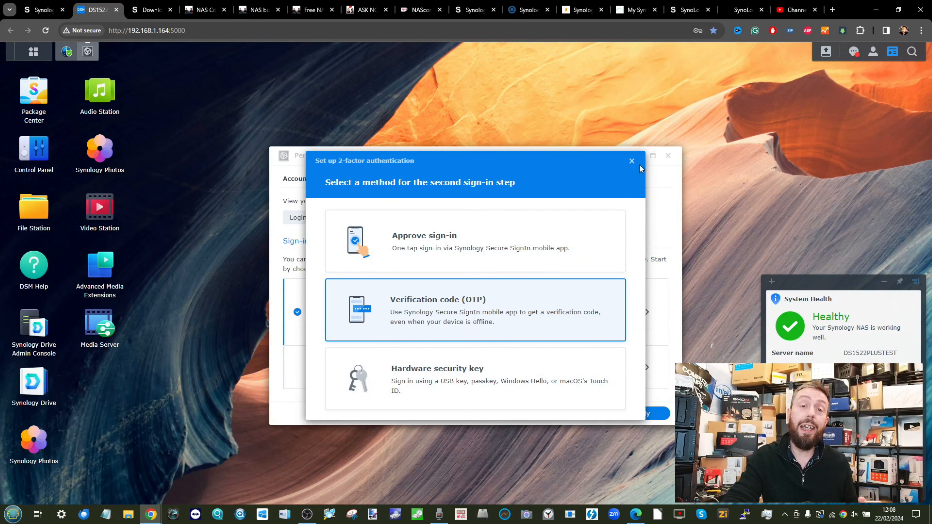
{"action": "left_click", "coordinate": [632, 162]}
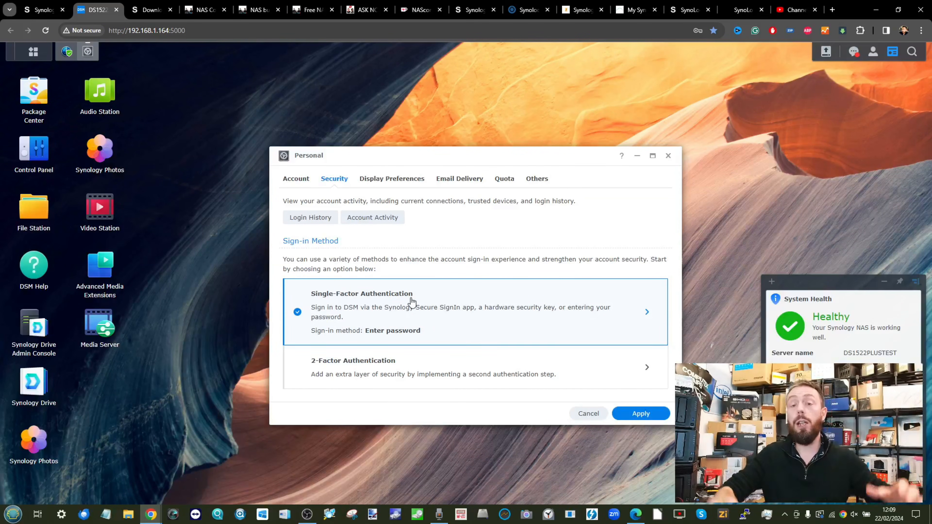
{"action": "left_click", "coordinate": [668, 156]}
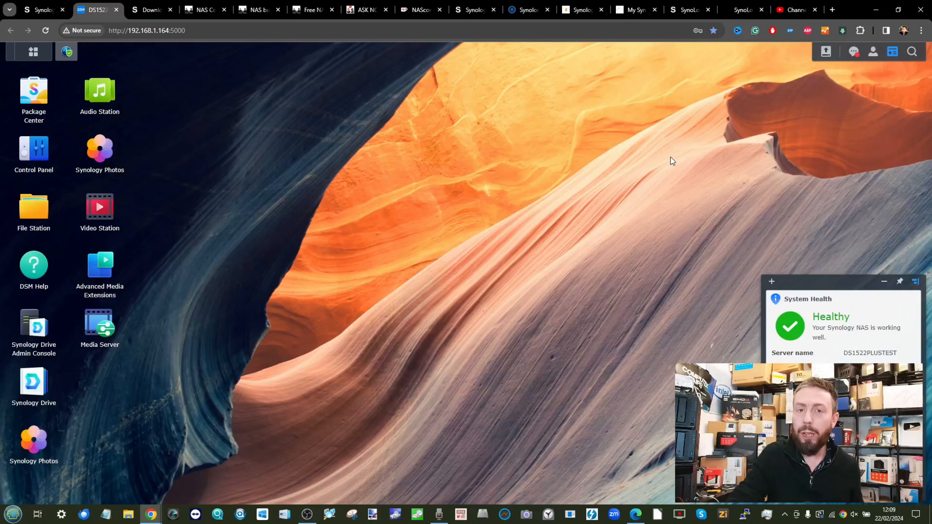
- Open User & Group in Control Panel and check the NAS accounts, including the options for the default admin user
{"action": "left_click", "coordinate": [40, 157]}
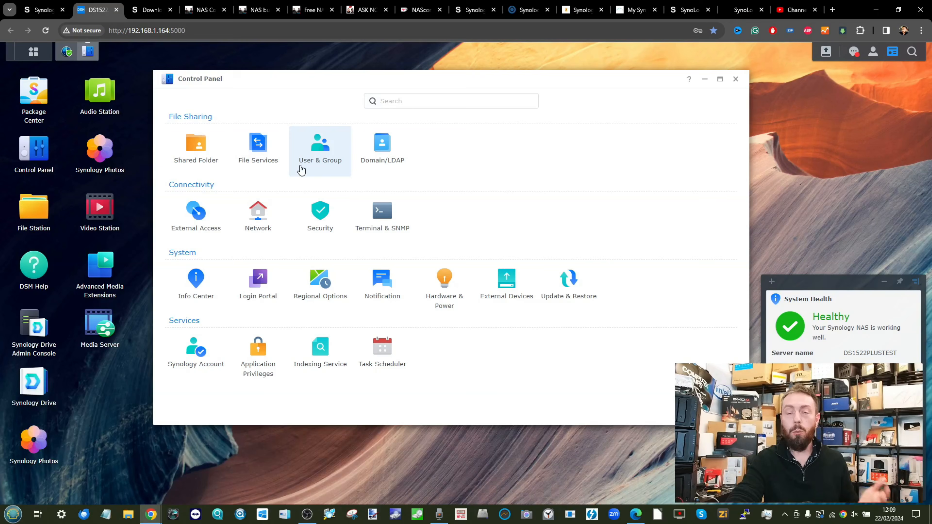
{"action": "left_click", "coordinate": [327, 156]}
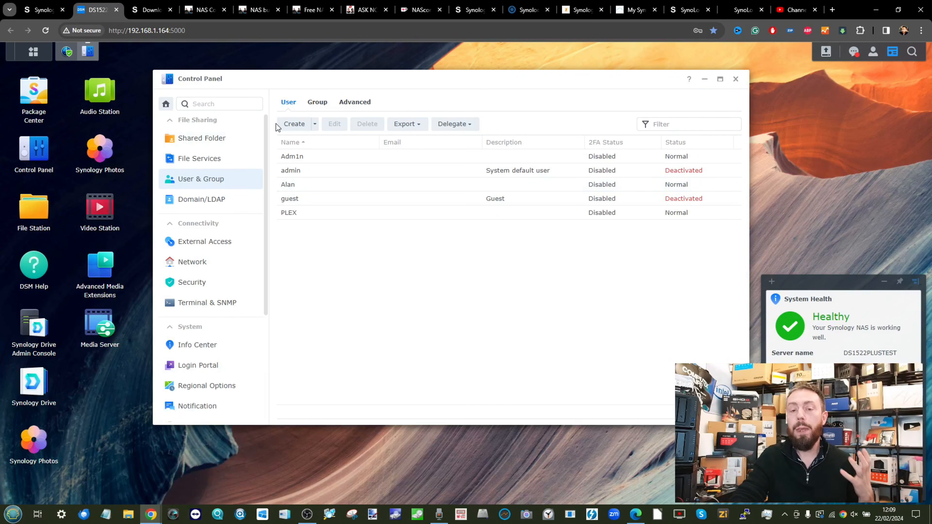
{"action": "left_click", "coordinate": [329, 158]}
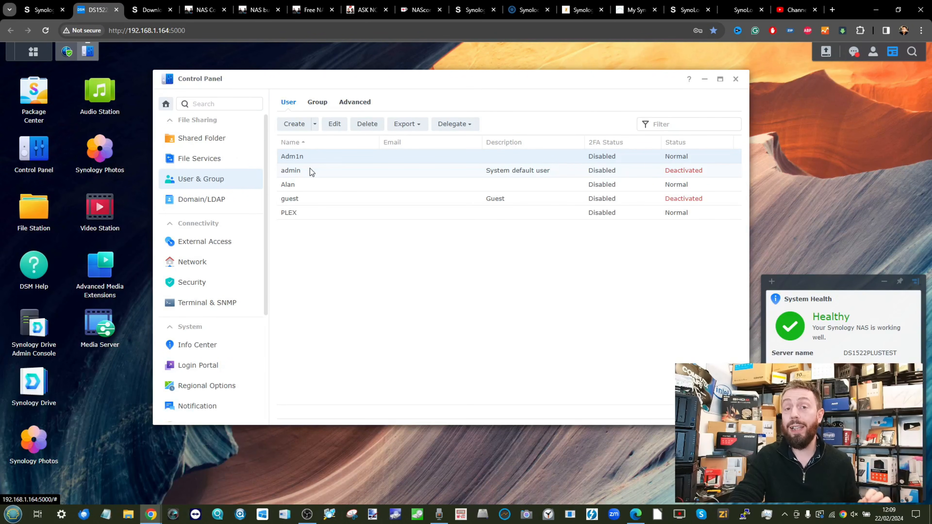
{"action": "right_click", "coordinate": [299, 174]}
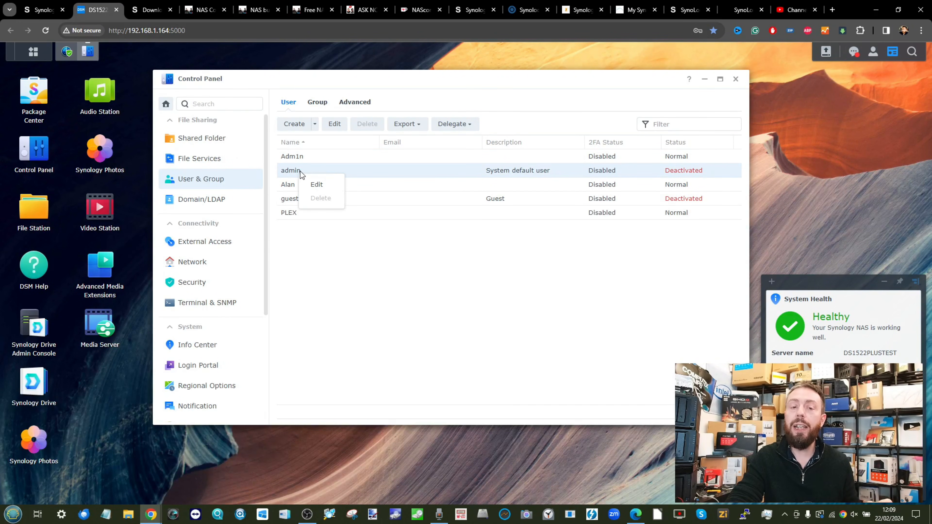
{"action": "left_click", "coordinate": [286, 222]}
- Review the PLEX user's account info, groups, folder permissions, quota and application privileges without changing them, and view the list of user groups
{"action": "left_click", "coordinate": [297, 213]}
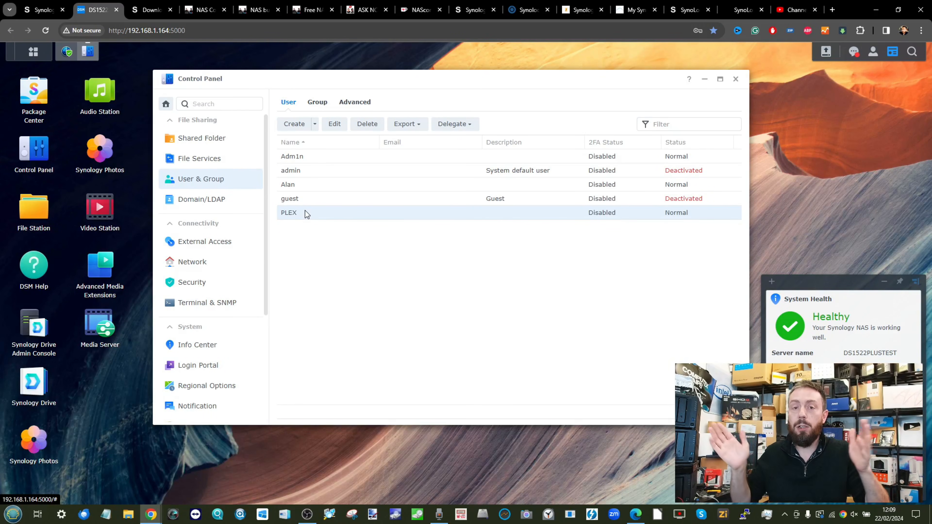
{"action": "left_click", "coordinate": [332, 124]}
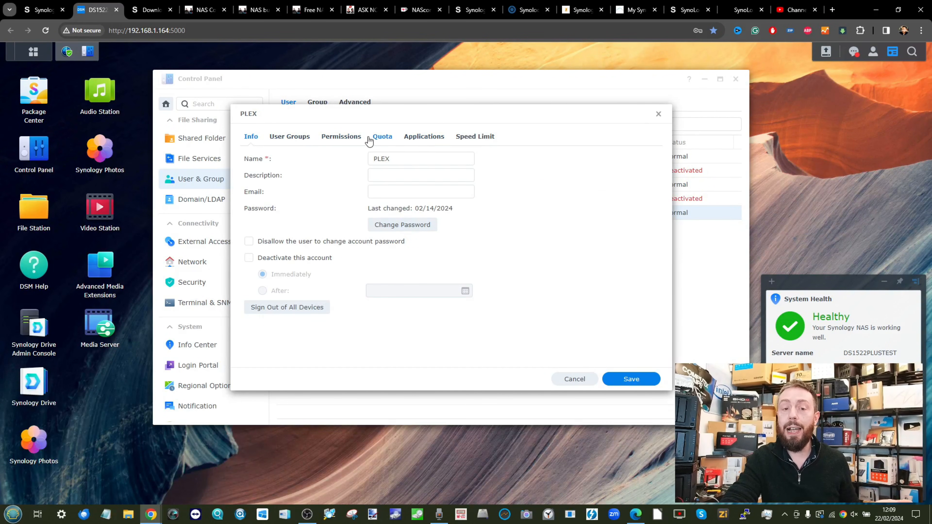
{"action": "left_click", "coordinate": [341, 137]}
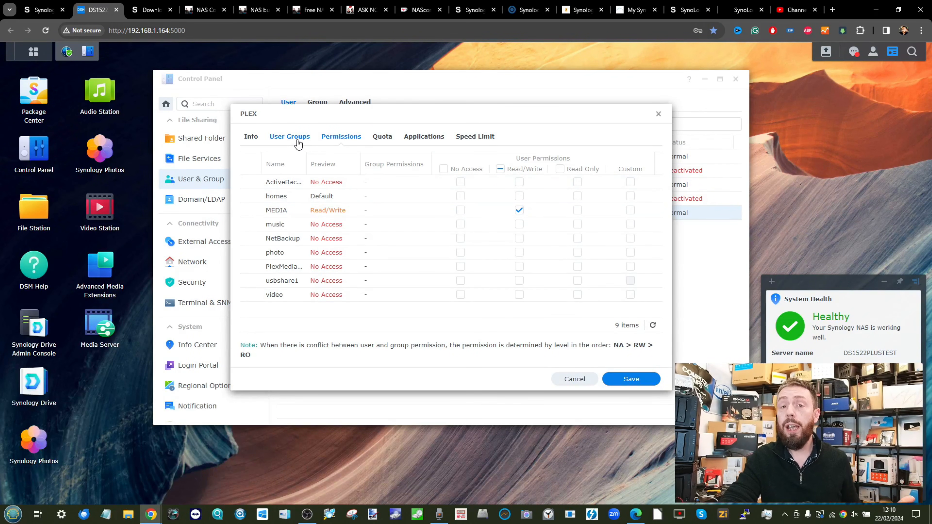
{"action": "left_click", "coordinate": [290, 137]}
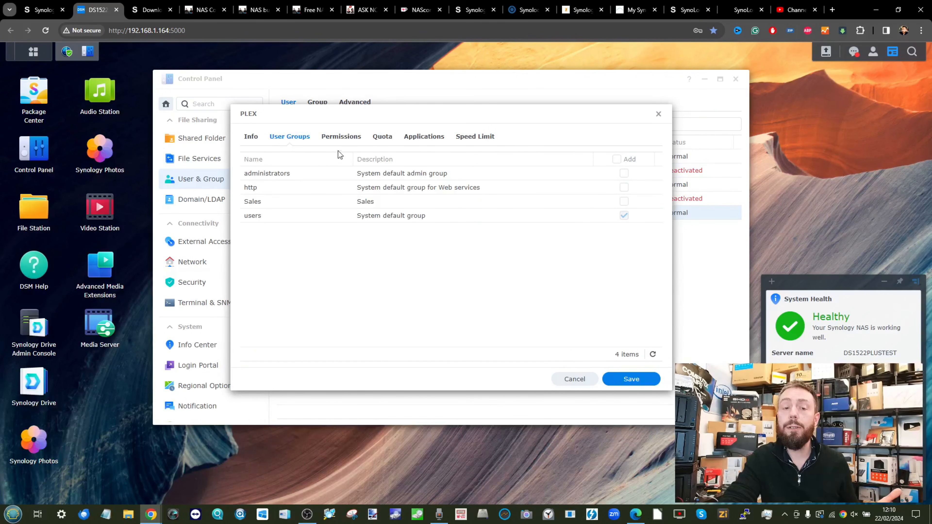
{"action": "left_click", "coordinate": [374, 138]}
{"action": "left_click", "coordinate": [426, 136]}
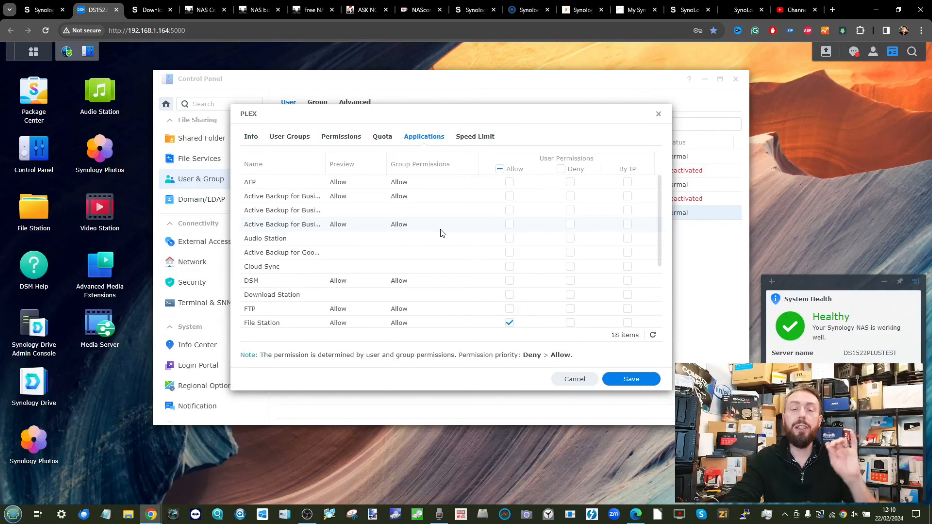
{"action": "left_click", "coordinate": [252, 137]}
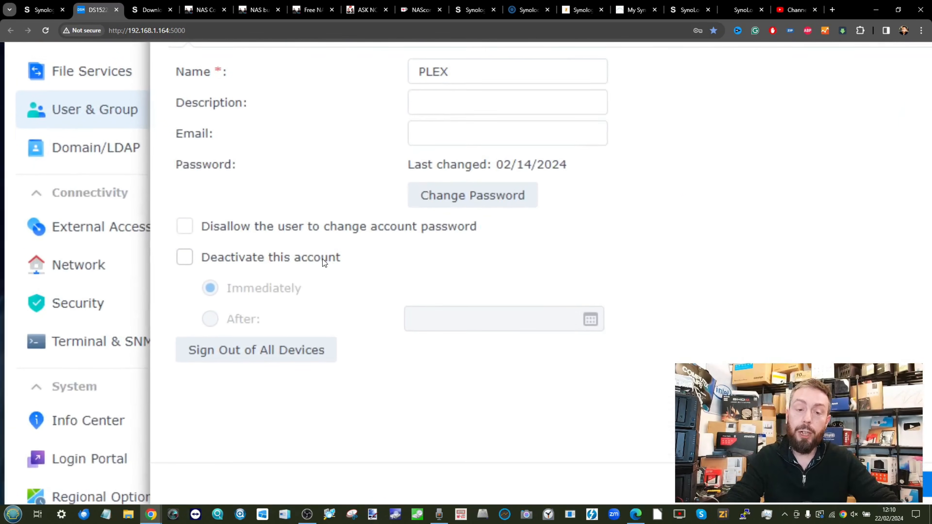
{"action": "scroll", "coordinate": [323, 259], "scroll_direction": "up", "scroll_amount": 2}
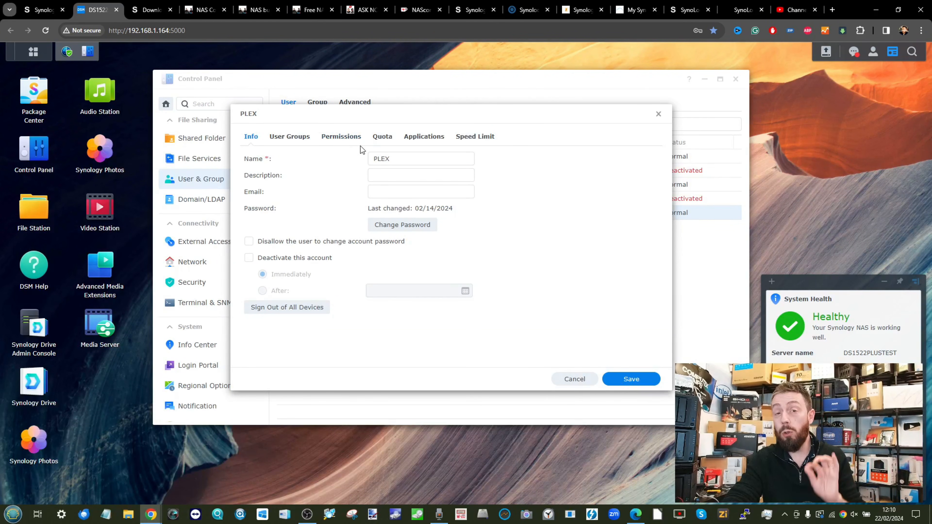
{"action": "left_click", "coordinate": [658, 114]}
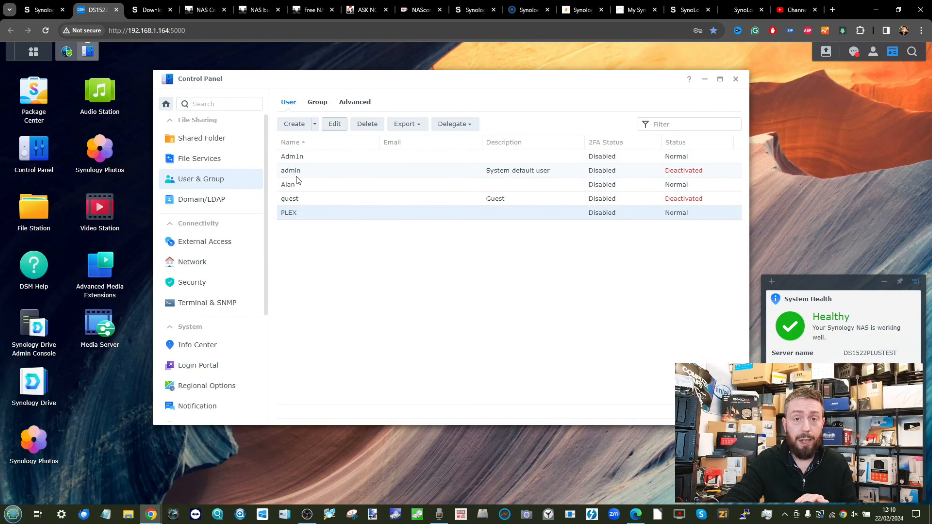
{"action": "left_click", "coordinate": [328, 109]}
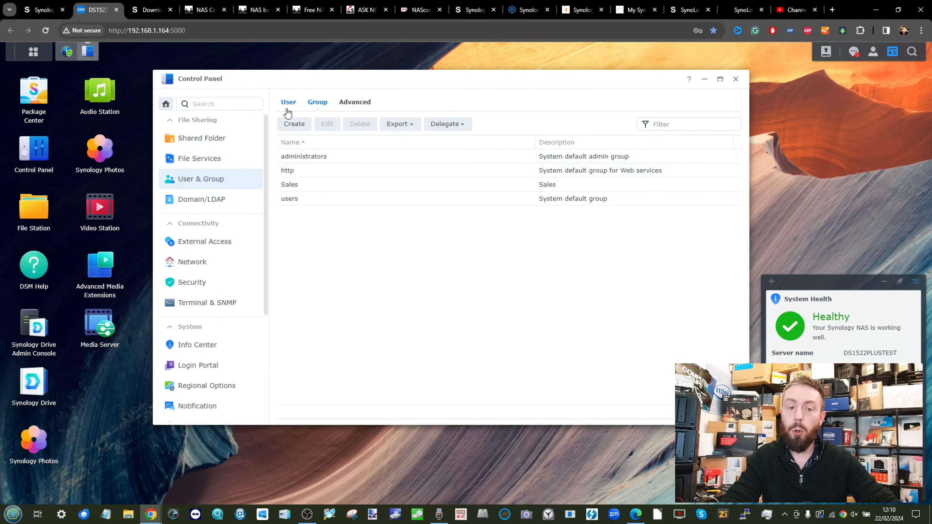
- Start creating a user group named Secure1 with the description "Low Access"
{"action": "left_click", "coordinate": [294, 124]}
{"action": "left_click", "coordinate": [400, 188]}
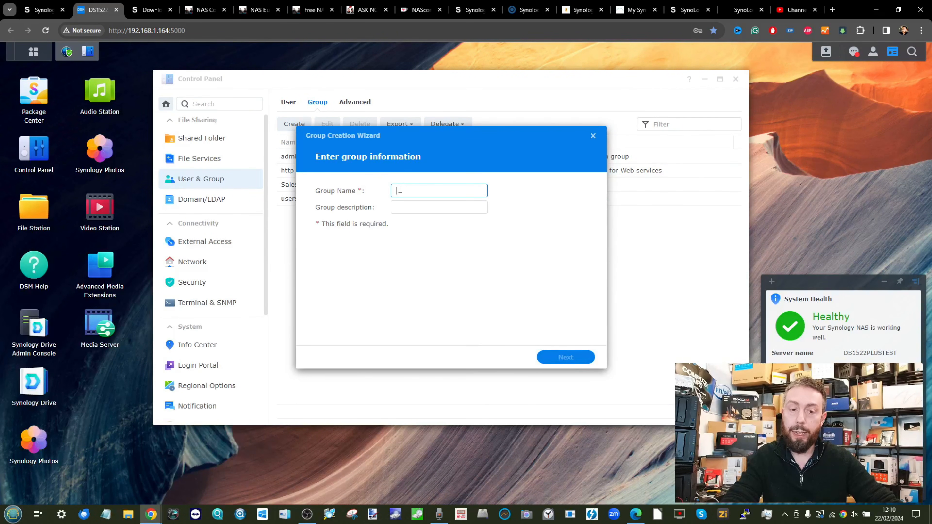
{"action": "type", "text": "Secure"}
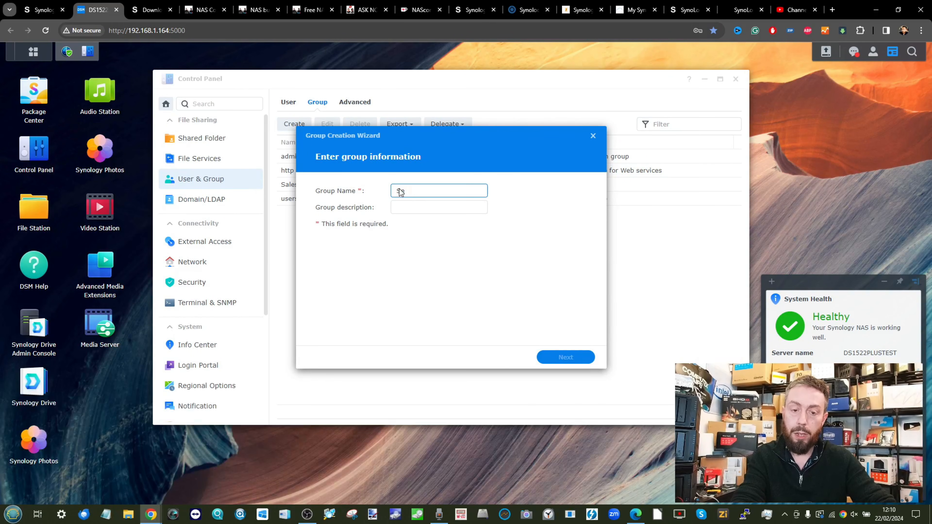
{"action": "type", "text": "1"}
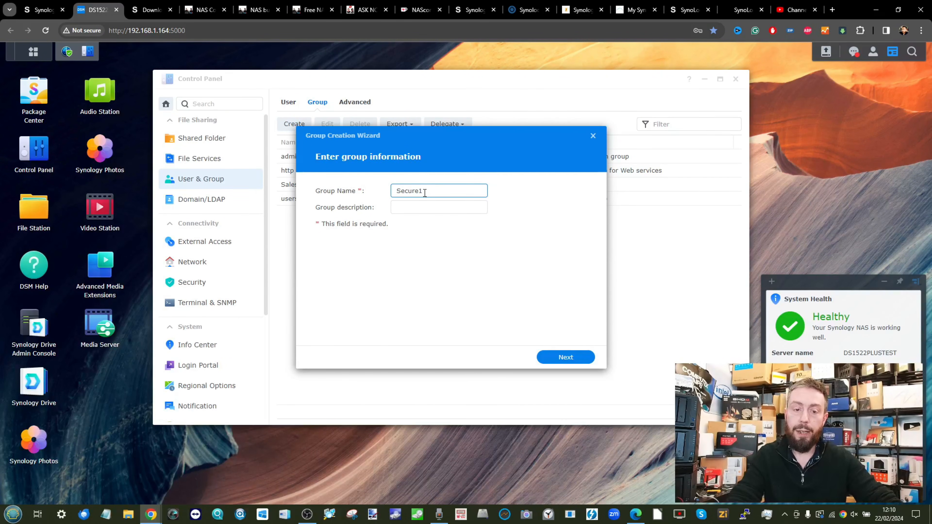
{"action": "left_click", "coordinate": [422, 208]}
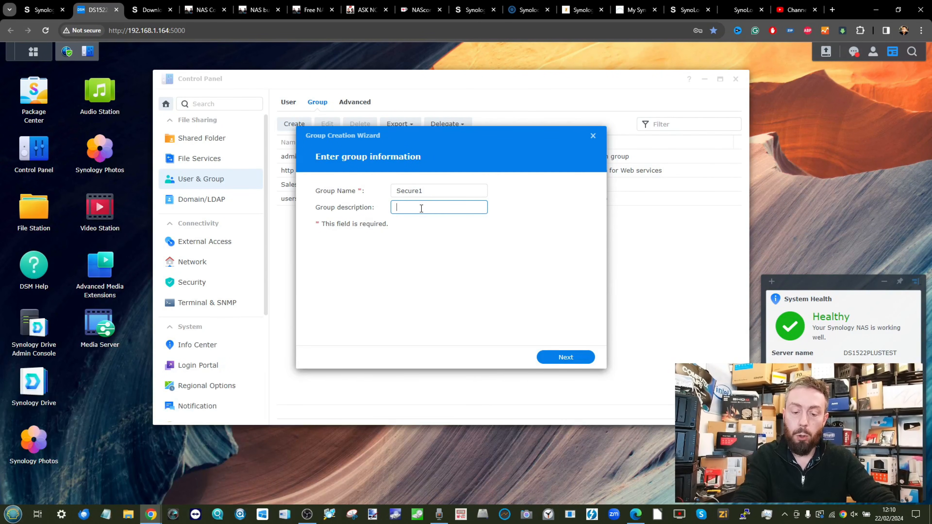
{"action": "type", "text": "Low Ad"}
{"action": "type", "text": "min"}
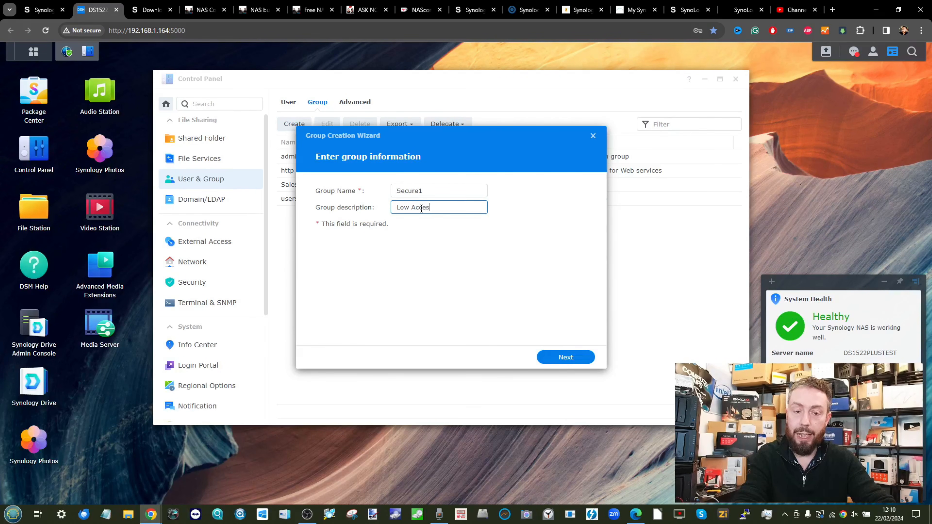
{"action": "left_click", "coordinate": [569, 358]}
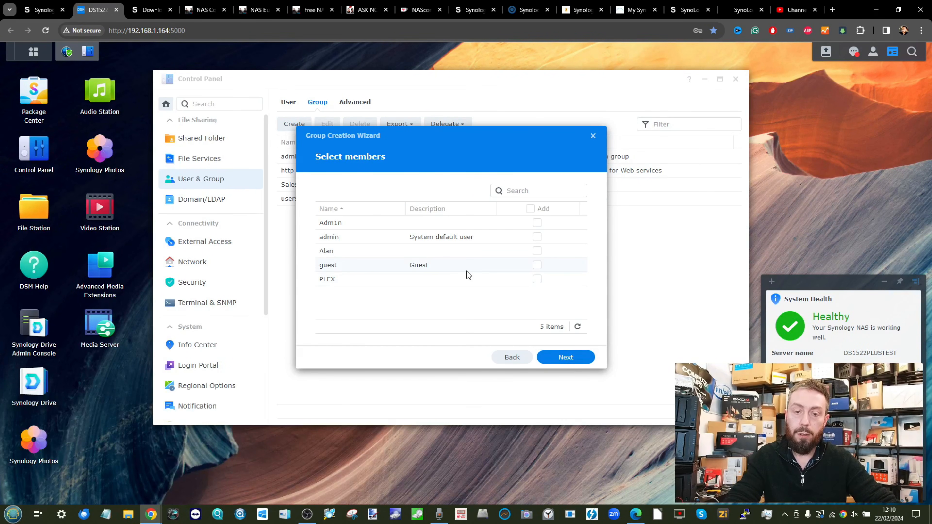
- Add the guest account and the personal user account listed just above it as members of the new group
{"action": "left_click", "coordinate": [537, 252]}
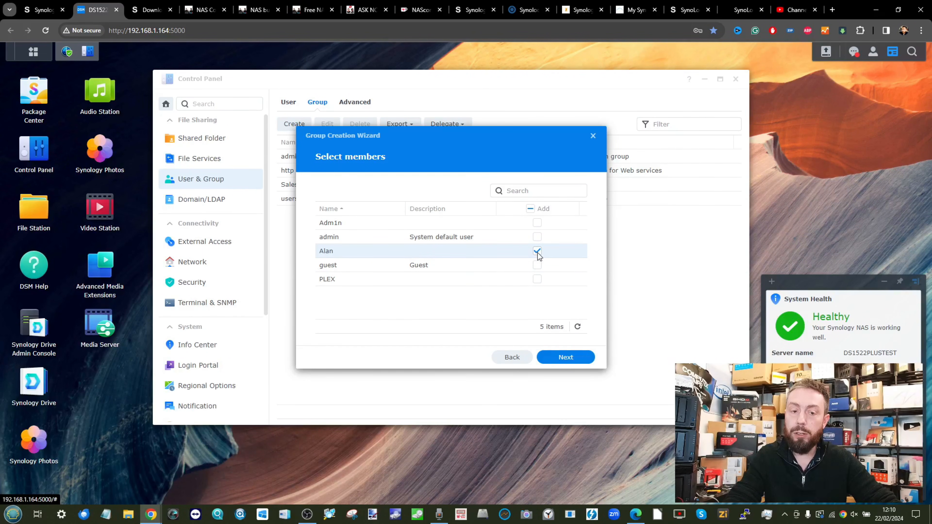
{"action": "left_click", "coordinate": [537, 266]}
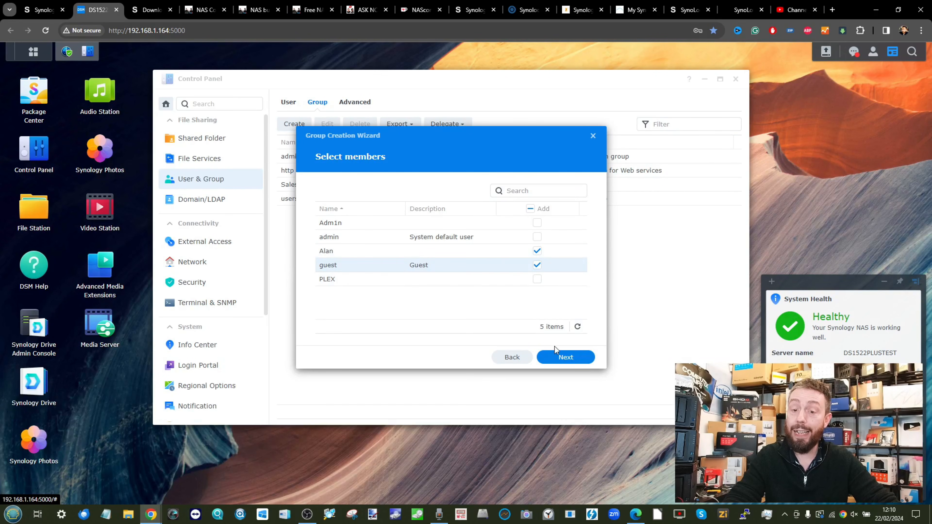
{"action": "left_click", "coordinate": [557, 357]}
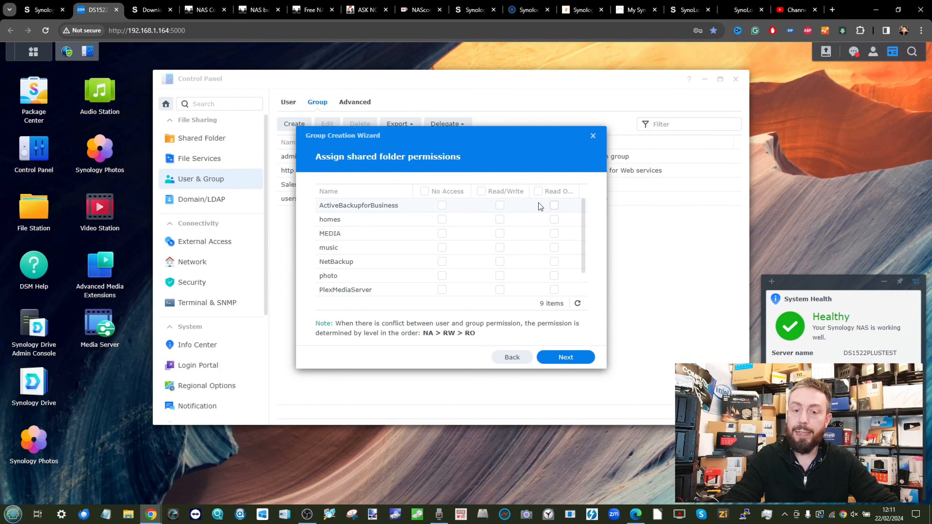
- Give the new group No Access to all shared folders except photo and video, which get Read/Write
{"action": "left_click", "coordinate": [424, 191]}
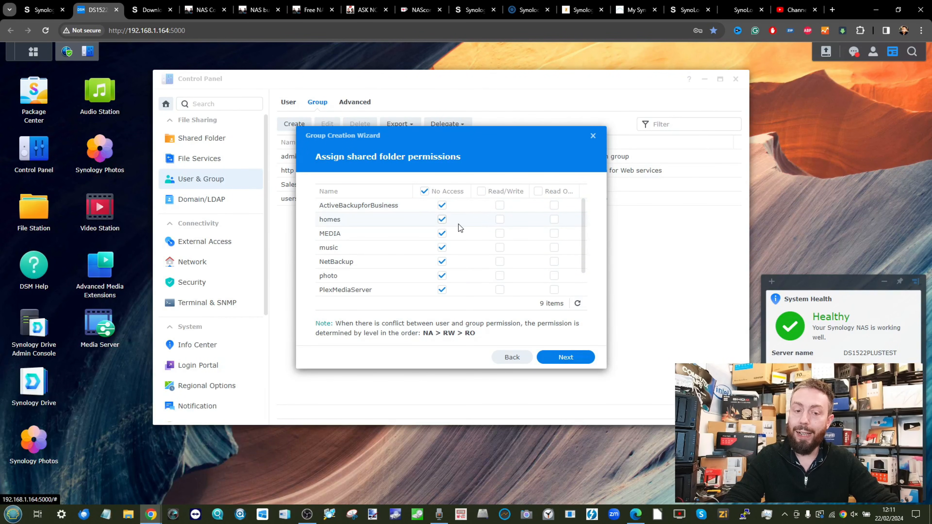
{"action": "scroll", "coordinate": [459, 228], "scroll_direction": "down", "scroll_amount": 2}
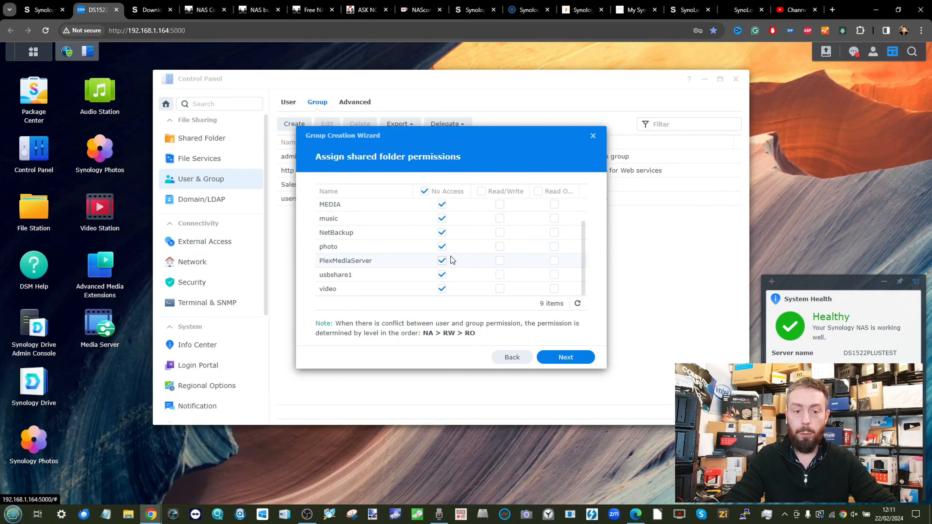
{"action": "scroll", "coordinate": [452, 259], "scroll_direction": "up", "scroll_amount": 2}
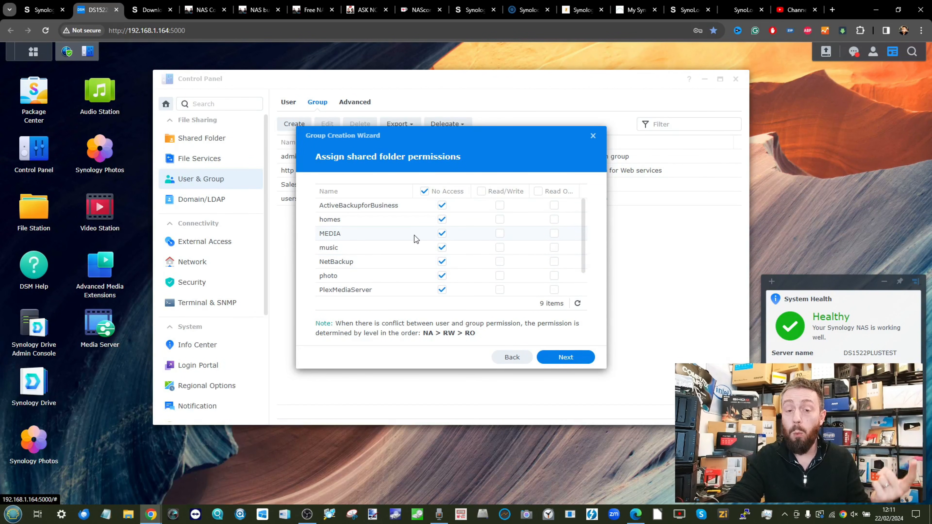
{"action": "scroll", "coordinate": [416, 239], "scroll_direction": "down", "scroll_amount": 1}
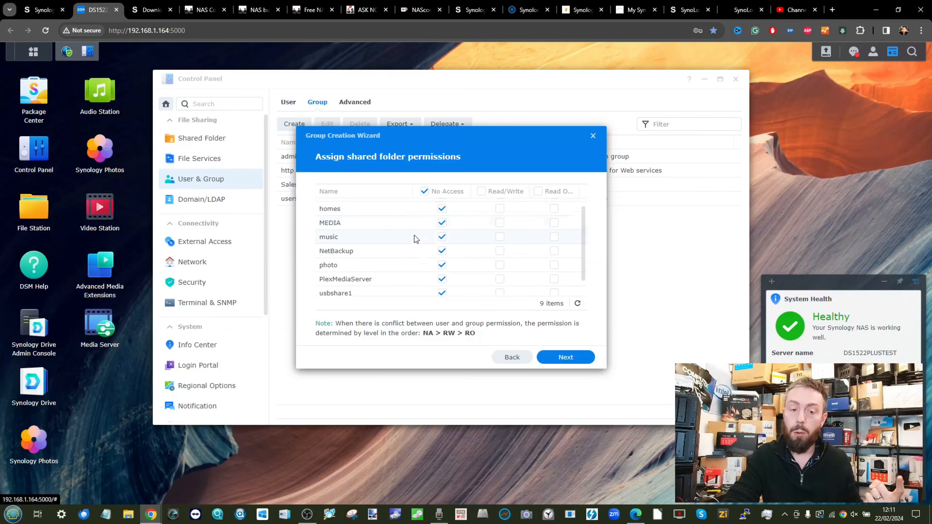
{"action": "left_click", "coordinate": [500, 260]}
{"action": "scroll", "coordinate": [499, 262], "scroll_direction": "down", "scroll_amount": 1}
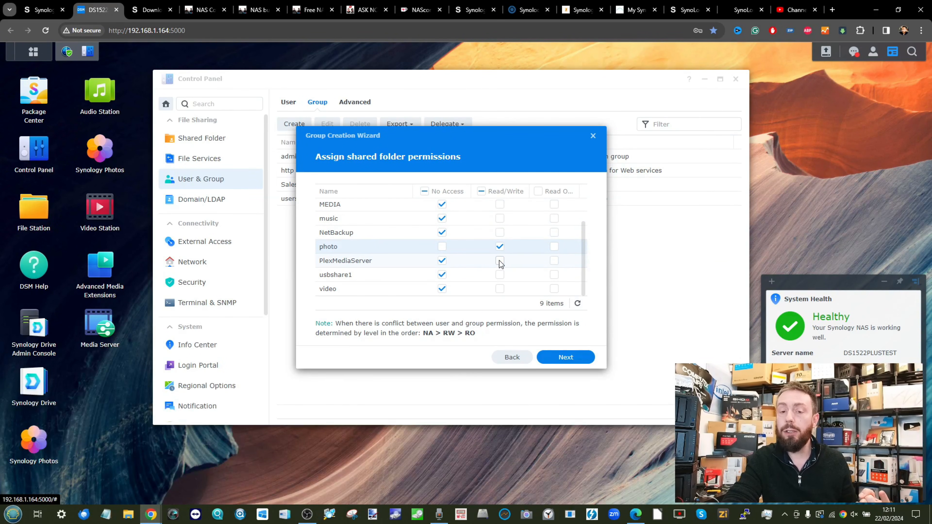
{"action": "left_click", "coordinate": [500, 289]}
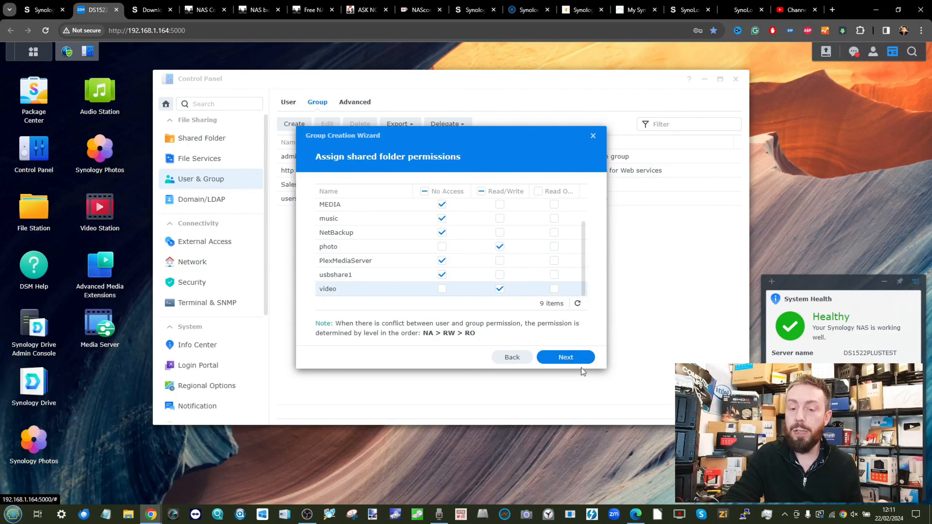
{"action": "left_click", "coordinate": [561, 357]}
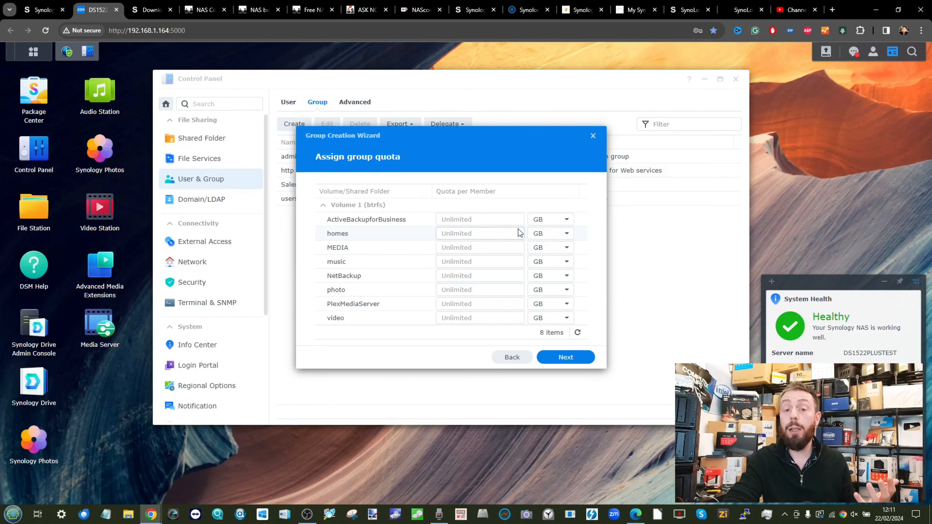
- Leave the group quotas unlimited and review which applications can be allowed or denied for the group, without setting any
{"action": "left_click", "coordinate": [567, 357]}
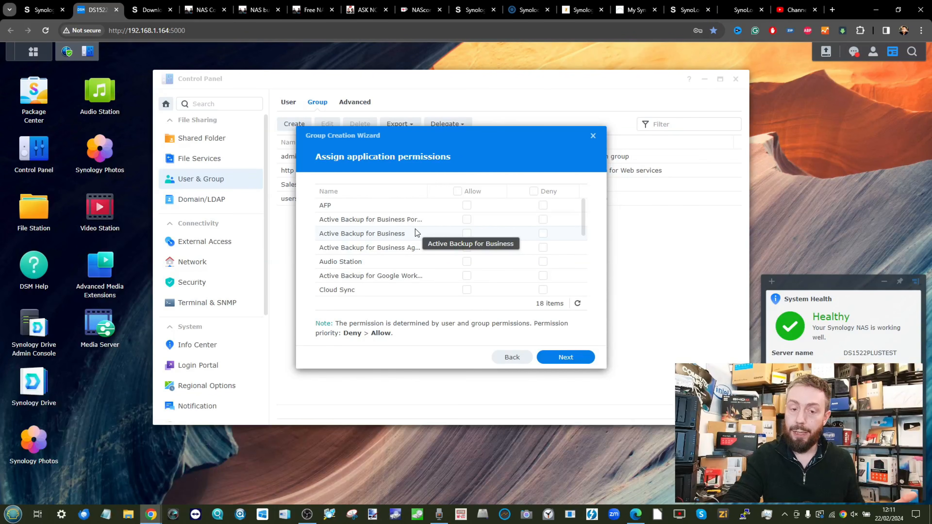
{"action": "scroll", "coordinate": [416, 233], "scroll_direction": "down", "scroll_amount": 4}
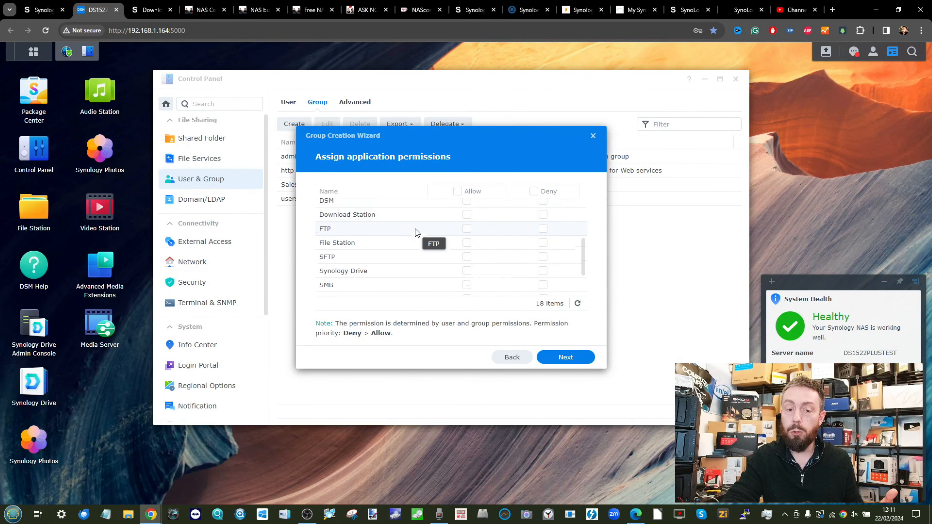
{"action": "scroll", "coordinate": [417, 233], "scroll_direction": "up", "scroll_amount": 2}
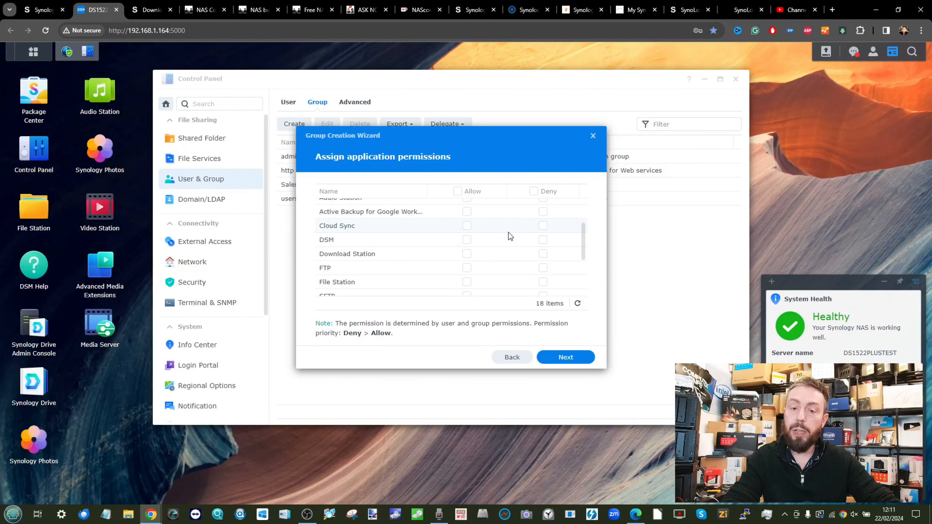
{"action": "scroll", "coordinate": [509, 232], "scroll_direction": "up", "scroll_amount": 1}
{"action": "scroll", "coordinate": [532, 227], "scroll_direction": "down", "scroll_amount": 3}
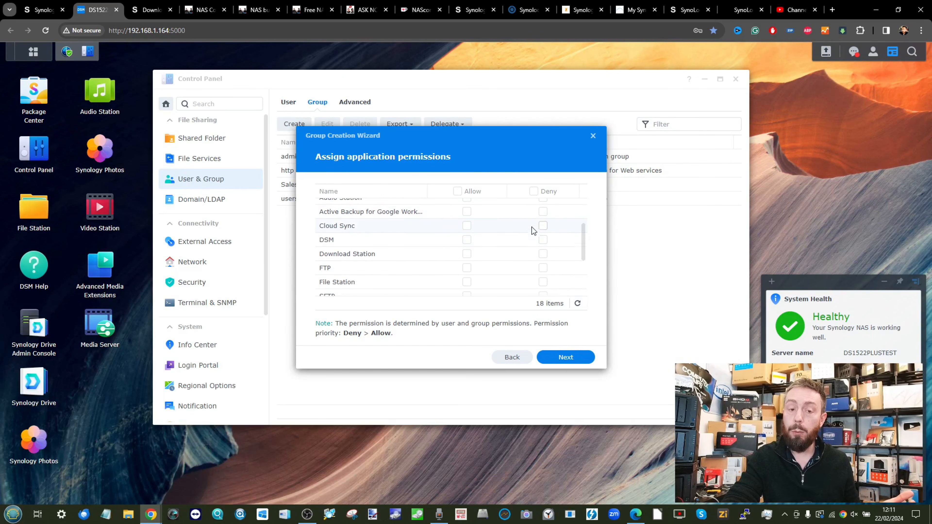
{"action": "scroll", "coordinate": [532, 226], "scroll_direction": "up", "scroll_amount": 3}
{"action": "scroll", "coordinate": [532, 227], "scroll_direction": "up", "scroll_amount": 3}
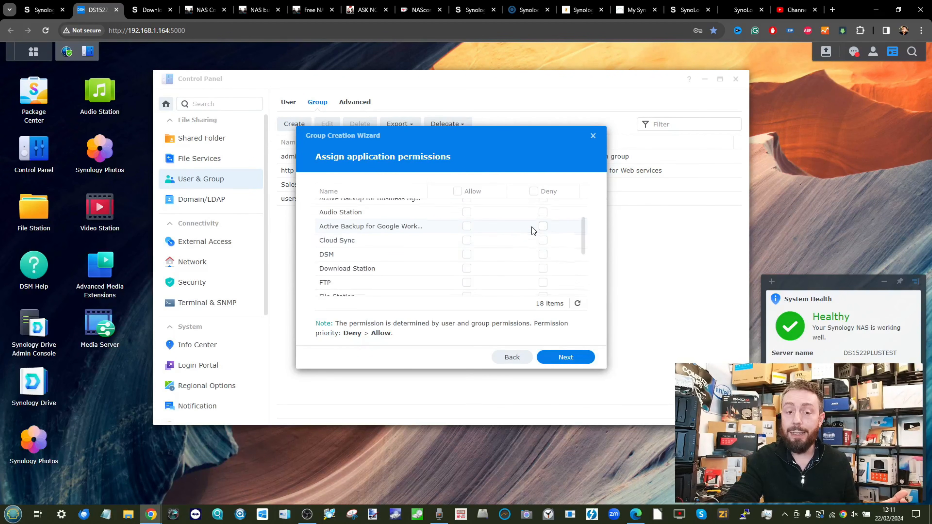
{"action": "scroll", "coordinate": [532, 226], "scroll_direction": "down", "scroll_amount": 1}
{"action": "scroll", "coordinate": [532, 227], "scroll_direction": "down", "scroll_amount": 4}
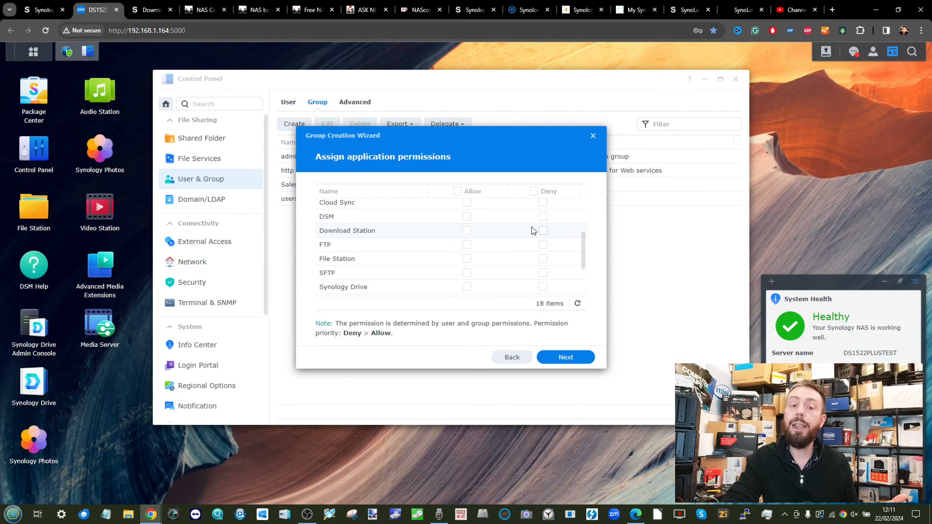
- Keep the default application permissions and speed limits for the group and complete the Group Creation Wizard
{"action": "left_click", "coordinate": [561, 357]}
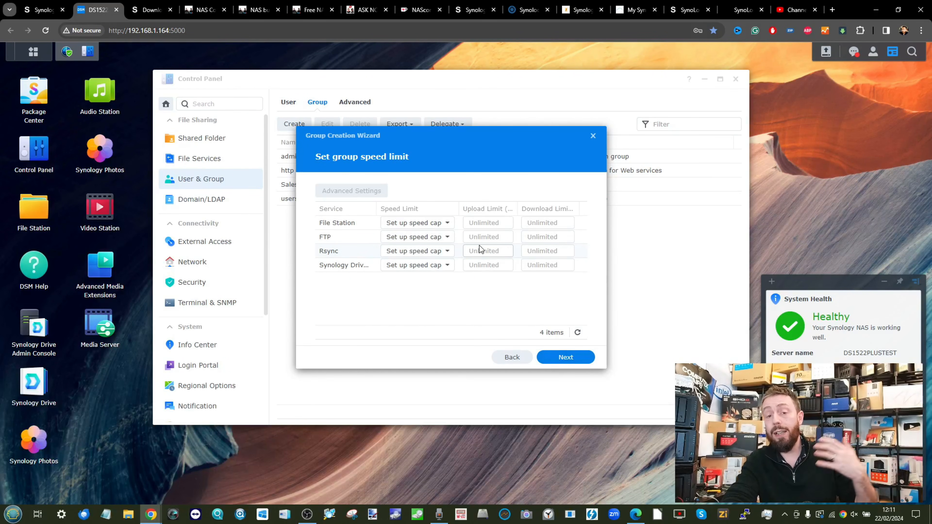
{"action": "left_click", "coordinate": [566, 357]}
{"action": "left_click", "coordinate": [567, 357]}
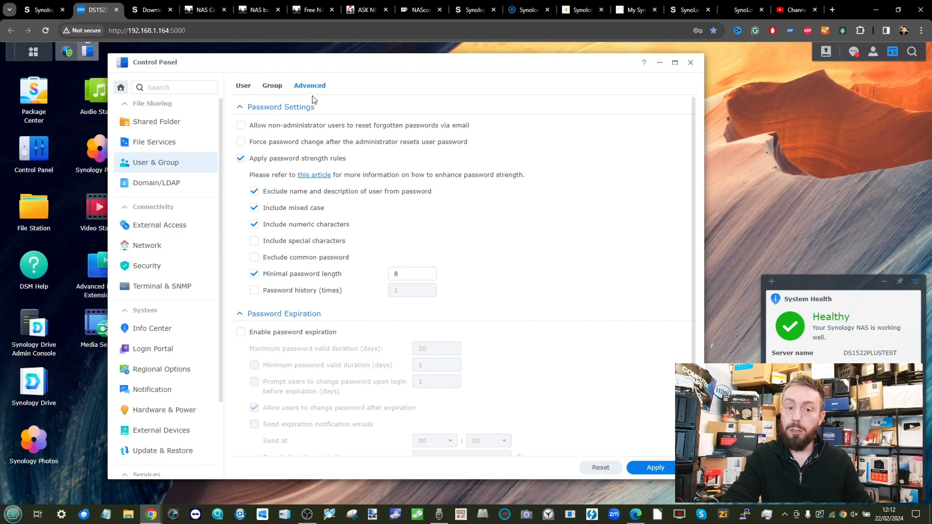
- Examine the advanced password strength, password expiration and user home settings, and revisit the user and group lists
{"action": "key", "text": "ctrl+plus"}
{"action": "key", "text": "ctrl+plus"}
{"action": "key", "text": "ctrl+plus"}
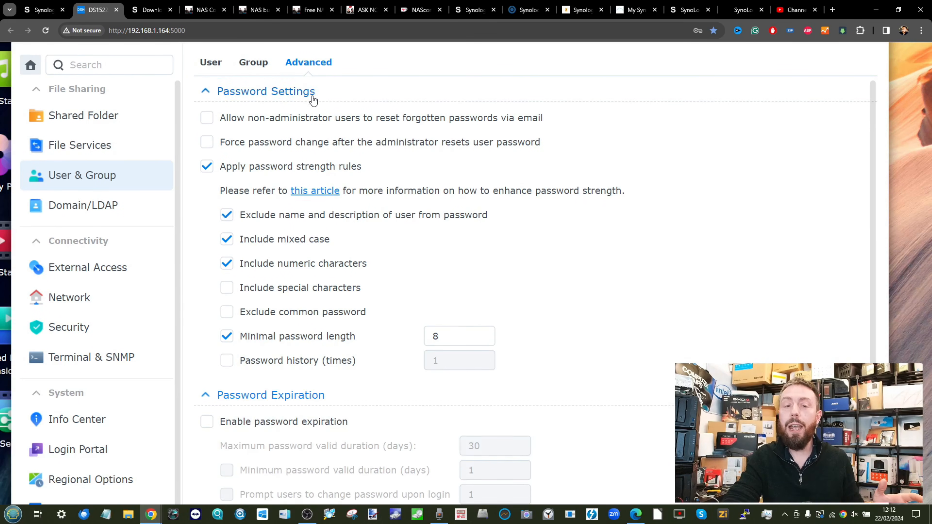
{"action": "scroll", "coordinate": [312, 97], "scroll_direction": "down", "scroll_amount": 1}
{"action": "scroll", "coordinate": [334, 168], "scroll_direction": "down", "scroll_amount": 3}
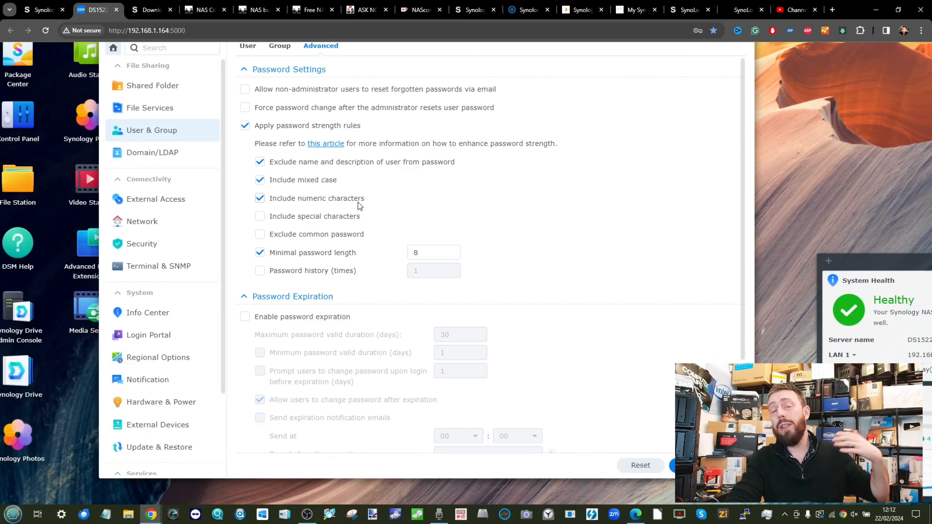
{"action": "scroll", "coordinate": [358, 202], "scroll_direction": "down", "scroll_amount": 1}
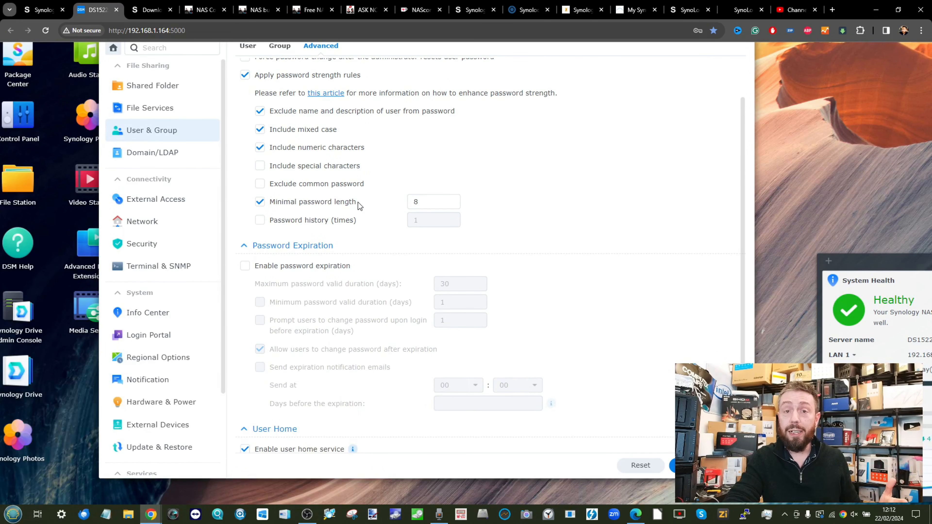
{"action": "scroll", "coordinate": [358, 202], "scroll_direction": "down", "scroll_amount": 2}
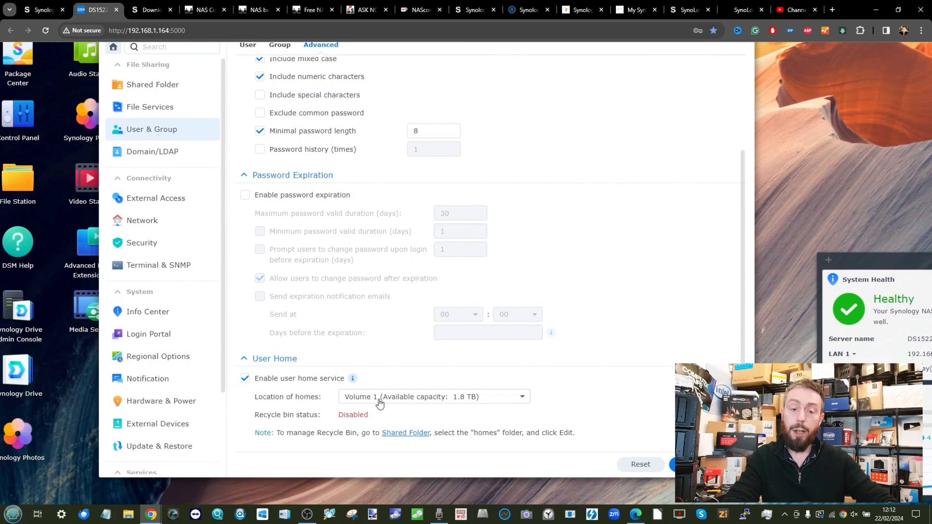
{"action": "scroll", "coordinate": [380, 403], "scroll_direction": "up", "scroll_amount": 2}
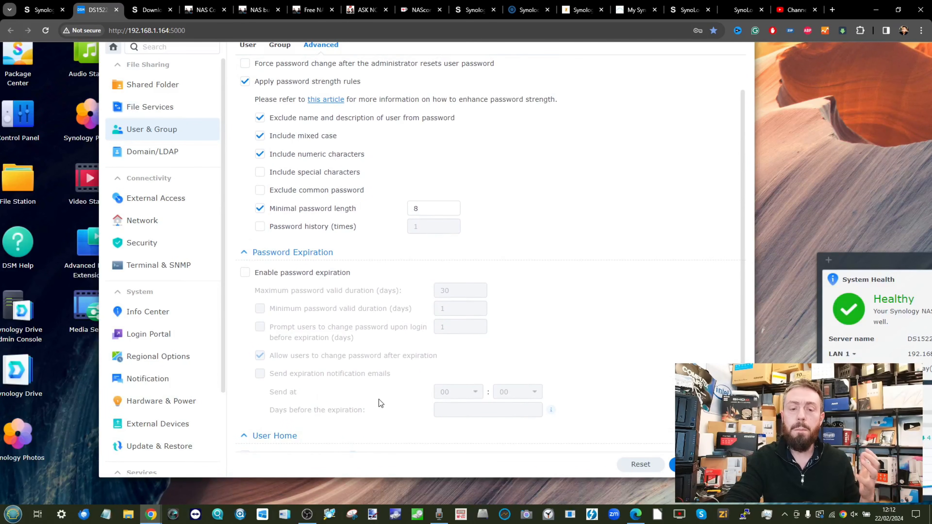
{"action": "scroll", "coordinate": [379, 399], "scroll_direction": "up", "scroll_amount": 3}
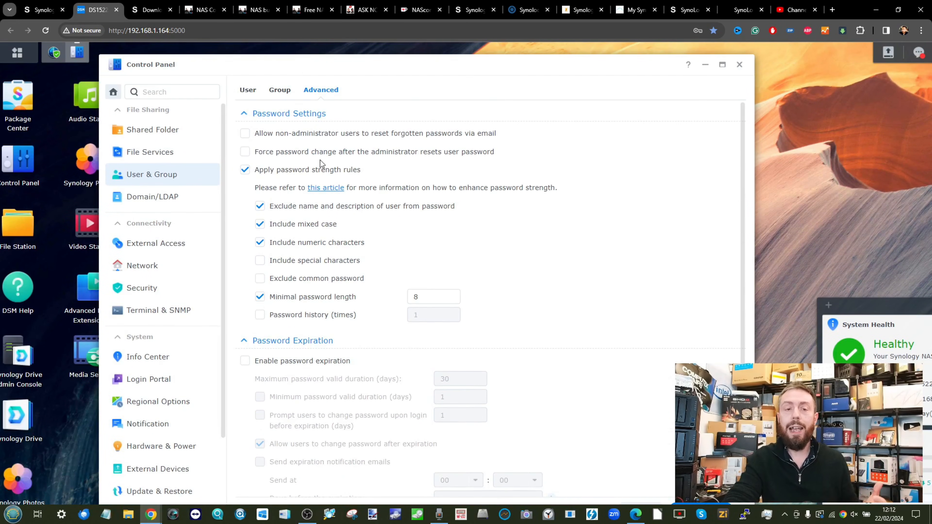
{"action": "left_click", "coordinate": [249, 90]}
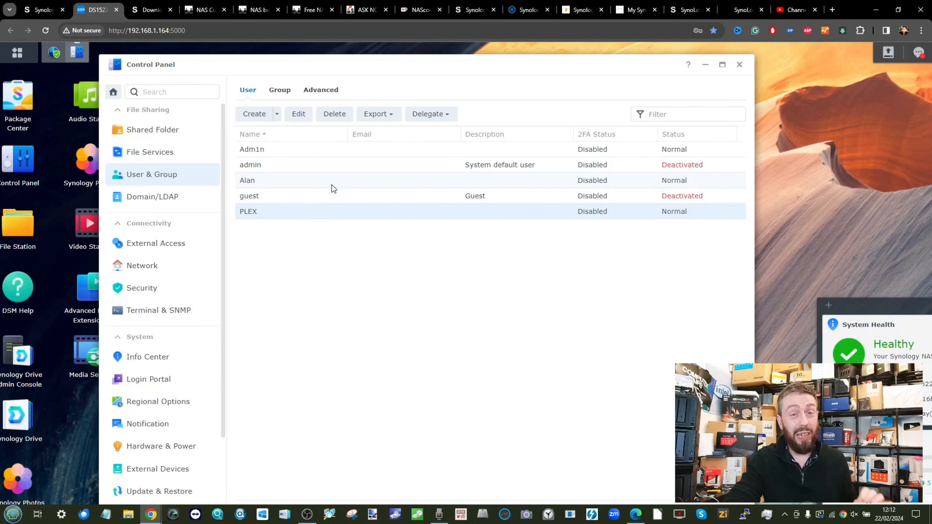
{"action": "left_click", "coordinate": [280, 89]}
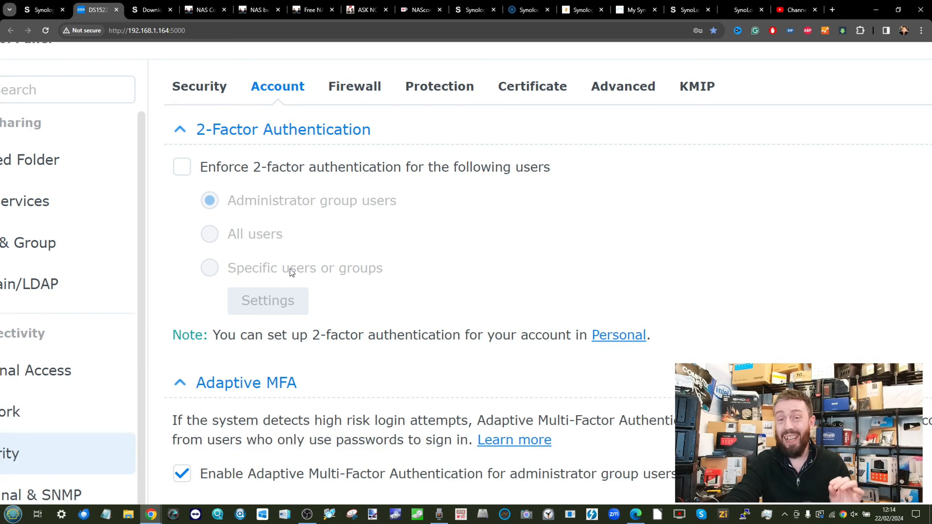
- Enable enforcement of 2-factor authentication for administrator group users
{"action": "left_click", "coordinate": [182, 168]}
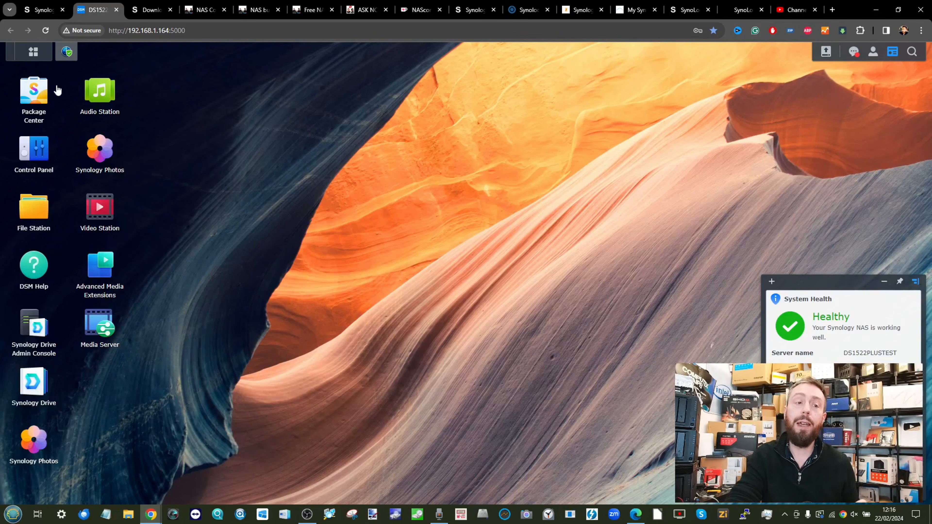
- Open Security in Control Panel and view the general protection, login and trusted proxy settings
{"action": "left_click", "coordinate": [47, 169]}
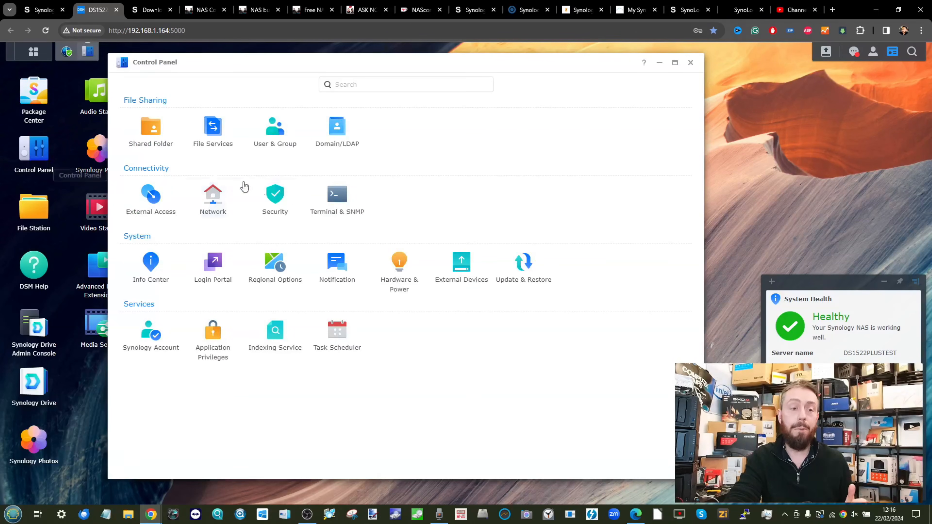
{"action": "left_click", "coordinate": [276, 197]}
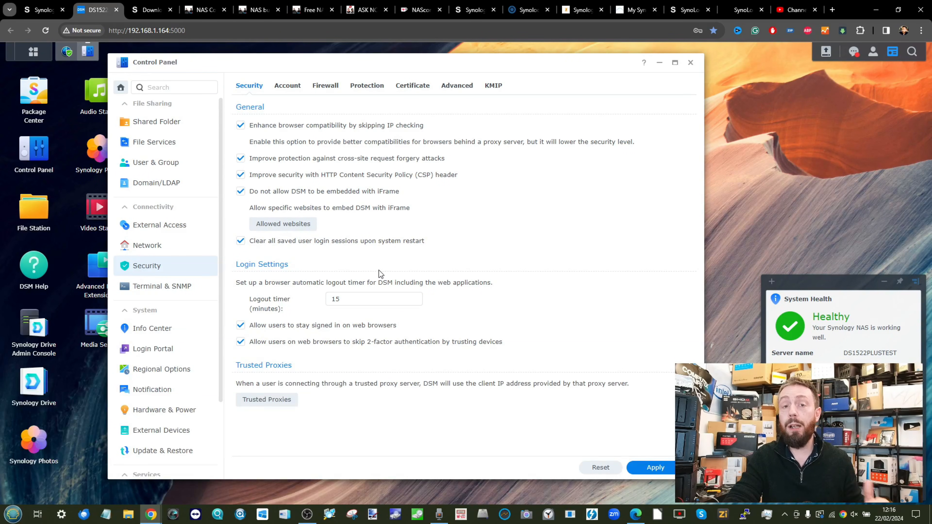
- Disable the general security option that enhances browser compatibility by skipping IP checking
{"action": "scroll", "coordinate": [379, 271], "scroll_direction": "up", "scroll_amount": 4}
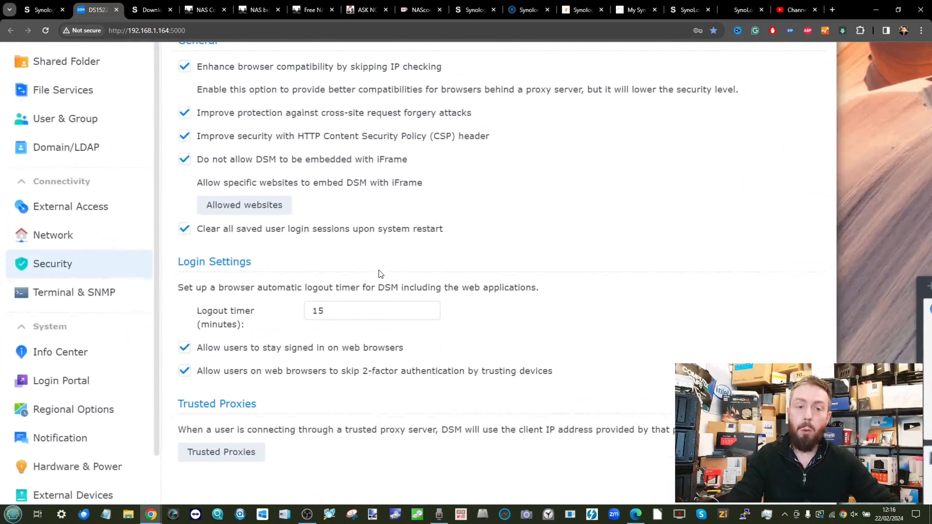
{"action": "scroll", "coordinate": [379, 270], "scroll_direction": "up", "scroll_amount": 3}
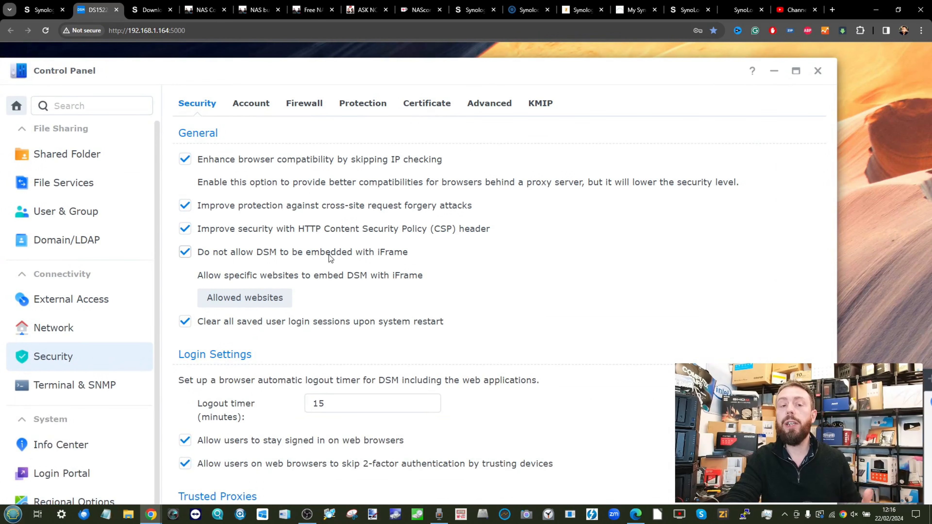
{"action": "left_click", "coordinate": [185, 159]}
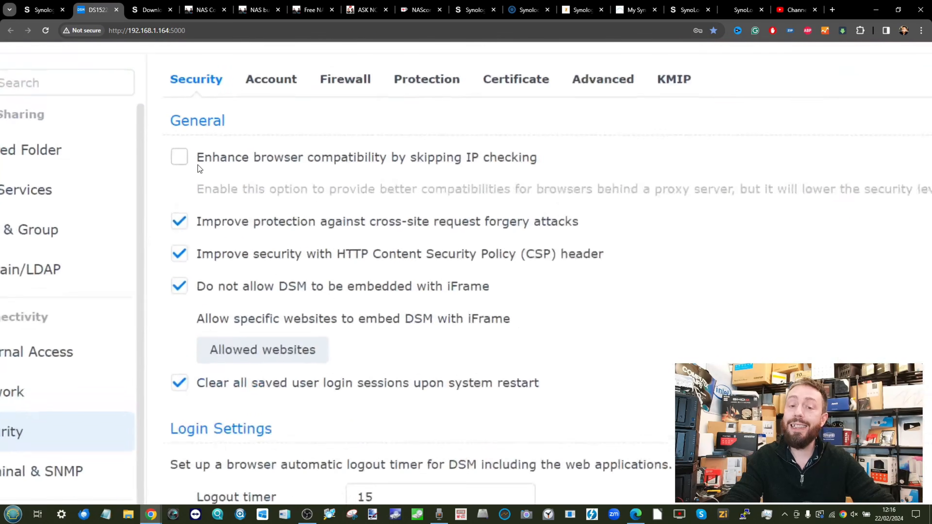
{"action": "scroll", "coordinate": [197, 165], "scroll_direction": "up", "scroll_amount": 2}
{"action": "scroll", "coordinate": [197, 164], "scroll_direction": "down", "scroll_amount": 2}
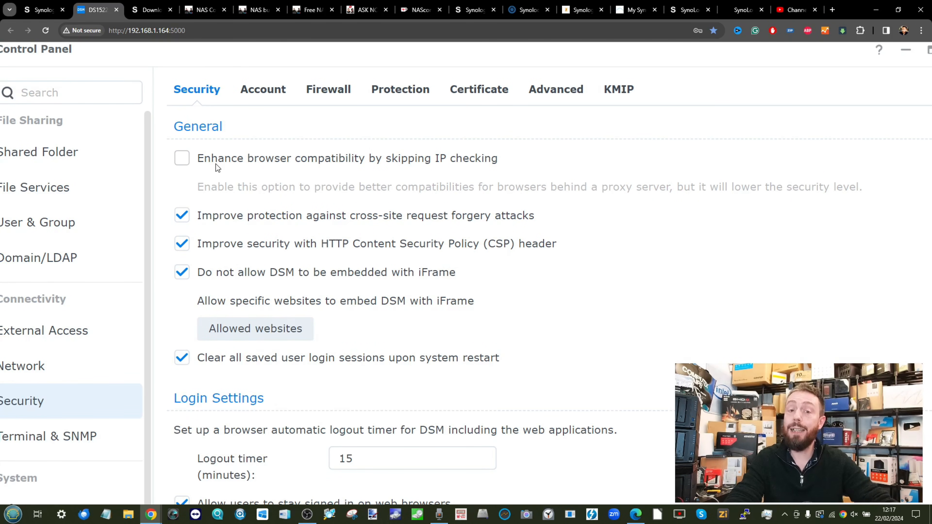
{"action": "left_click", "coordinate": [188, 162]}
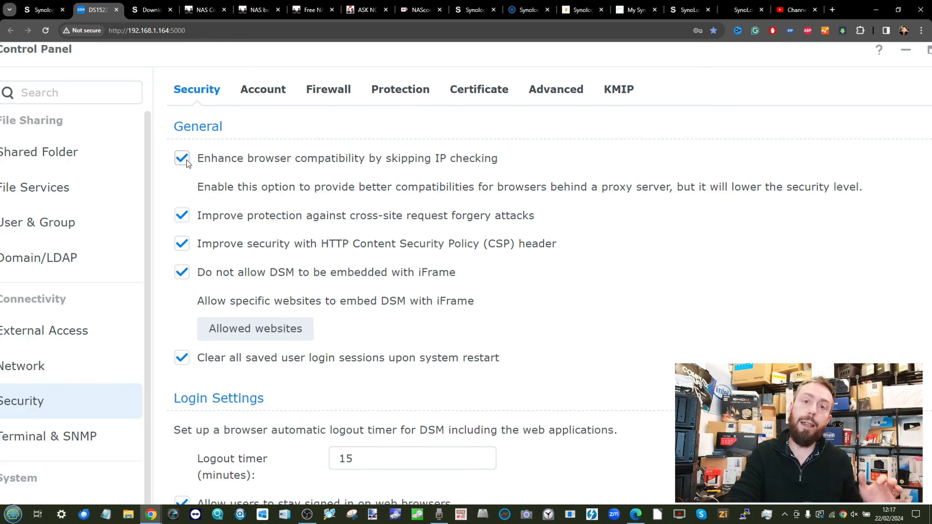
{"action": "left_click", "coordinate": [186, 160]}
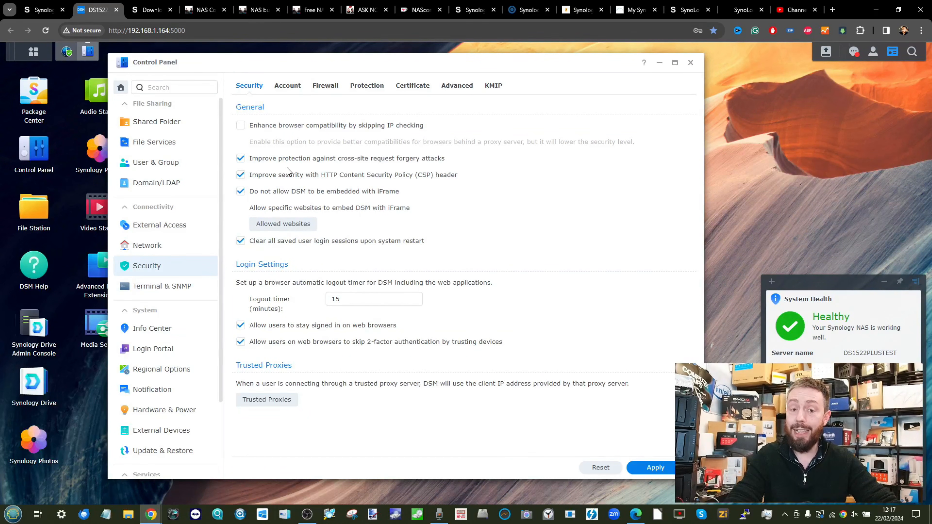
{"action": "scroll", "coordinate": [287, 168], "scroll_direction": "up", "scroll_amount": 5}
{"action": "scroll", "coordinate": [287, 167], "scroll_direction": "down", "scroll_amount": 4}
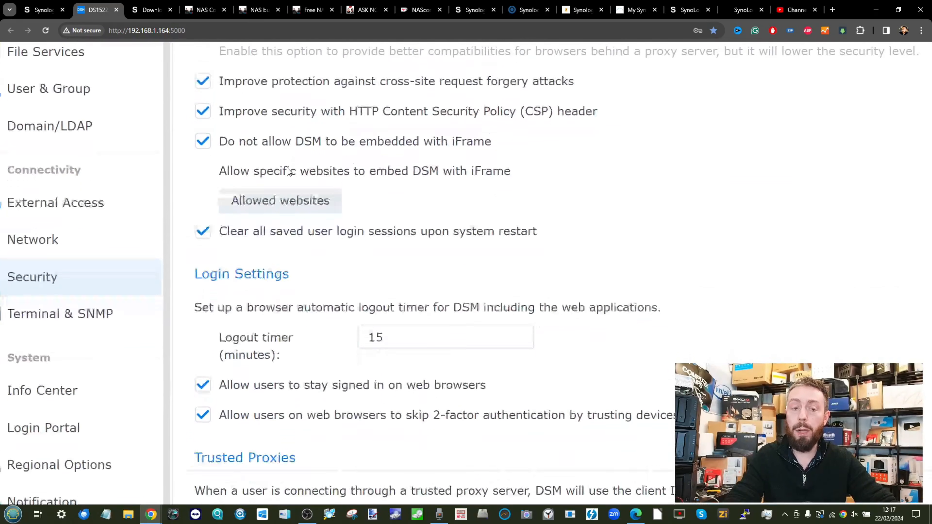
{"action": "scroll", "coordinate": [287, 168], "scroll_direction": "down", "scroll_amount": 2}
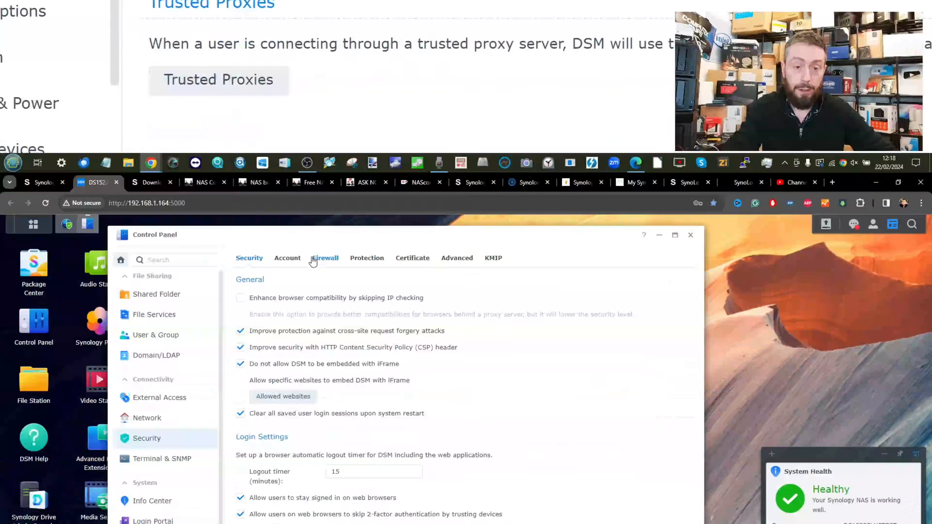
- Enable Account Protection against untrusted clients in the Account security settings
{"action": "left_click", "coordinate": [293, 258]}
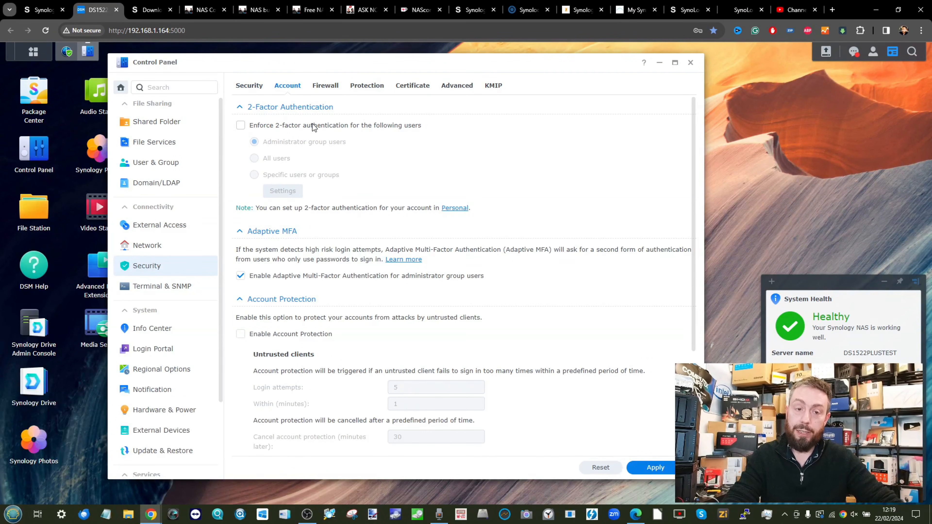
{"action": "scroll", "coordinate": [312, 123], "scroll_direction": "down", "scroll_amount": 3}
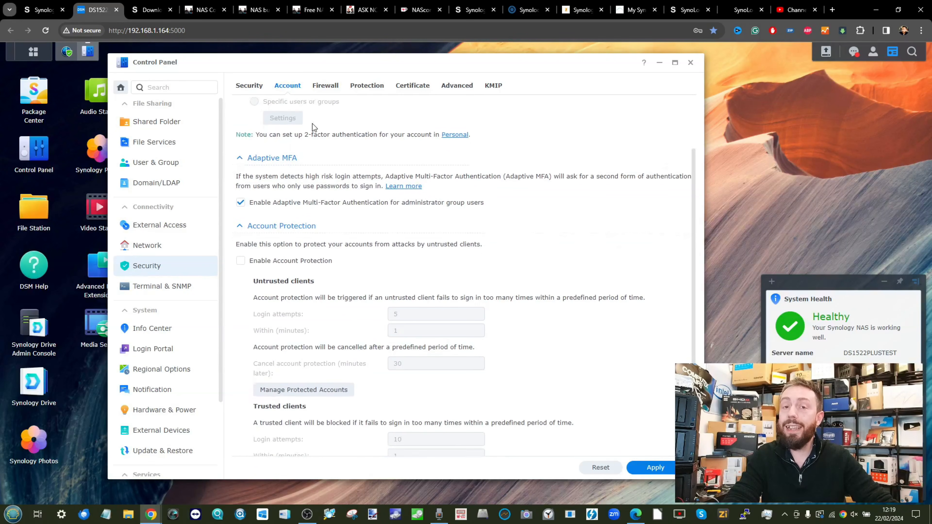
{"action": "scroll", "coordinate": [312, 123], "scroll_direction": "up", "scroll_amount": 3}
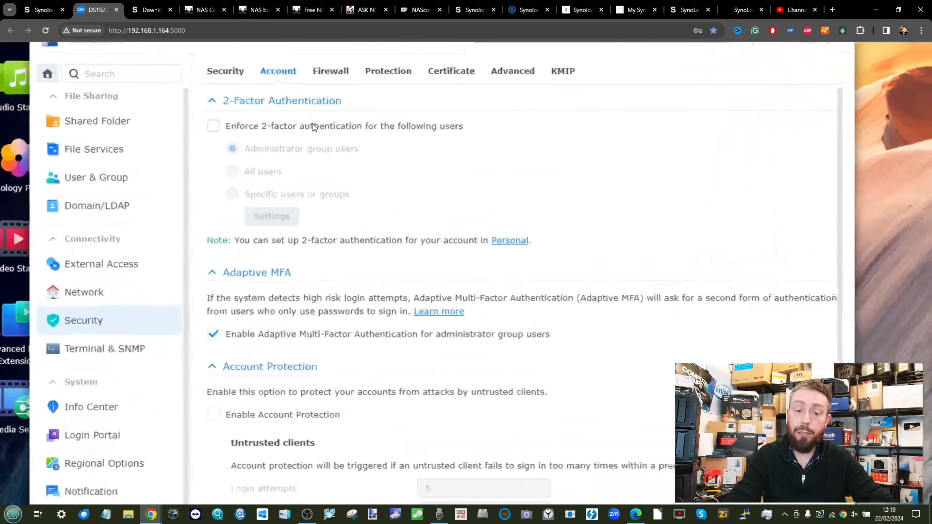
{"action": "scroll", "coordinate": [312, 123], "scroll_direction": "up", "scroll_amount": 2}
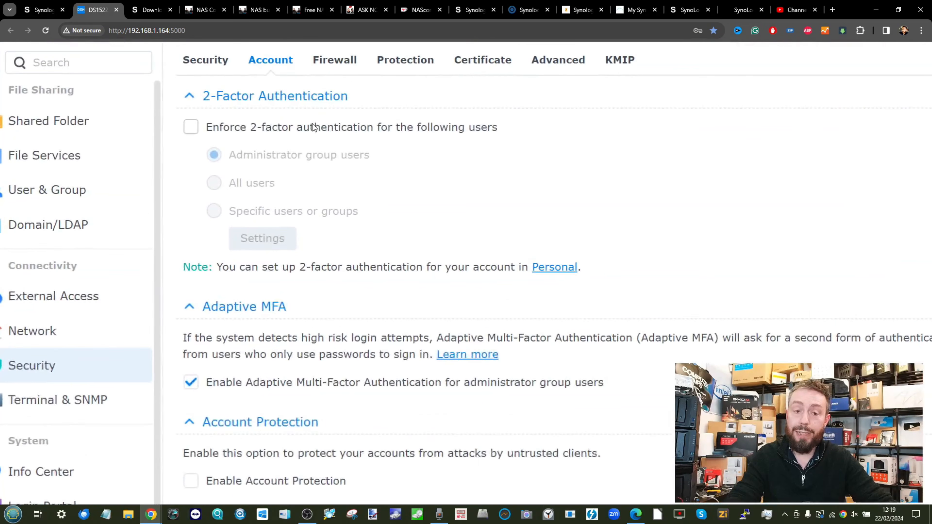
{"action": "scroll", "coordinate": [312, 123], "scroll_direction": "down", "scroll_amount": 6}
{"action": "scroll", "coordinate": [315, 126], "scroll_direction": "right", "scroll_amount": 2}
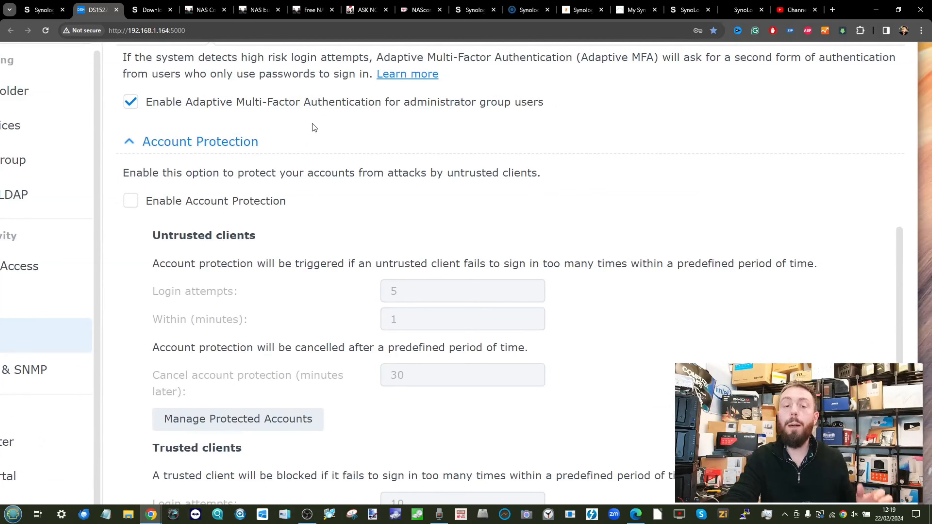
{"action": "scroll", "coordinate": [314, 127], "scroll_direction": "down", "scroll_amount": 1}
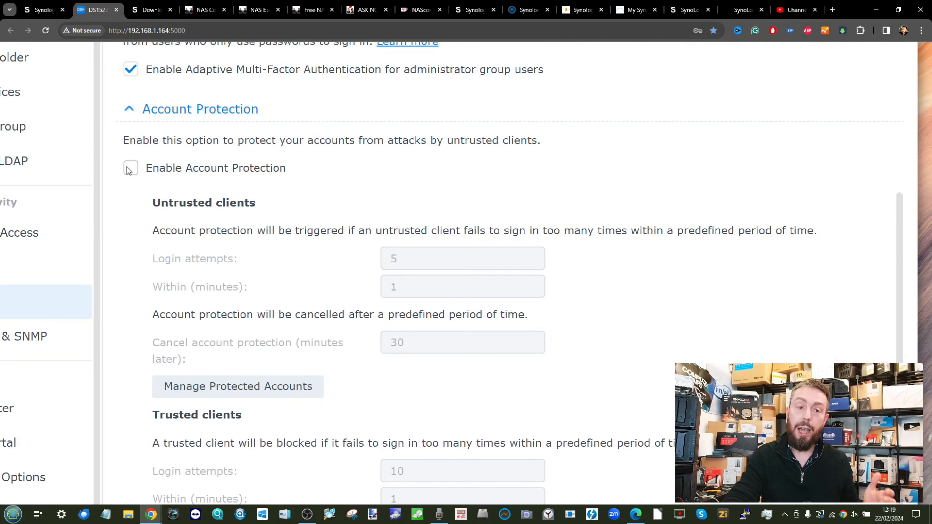
{"action": "left_click", "coordinate": [178, 176]}
{"action": "scroll", "coordinate": [178, 175], "scroll_direction": "down", "scroll_amount": 4}
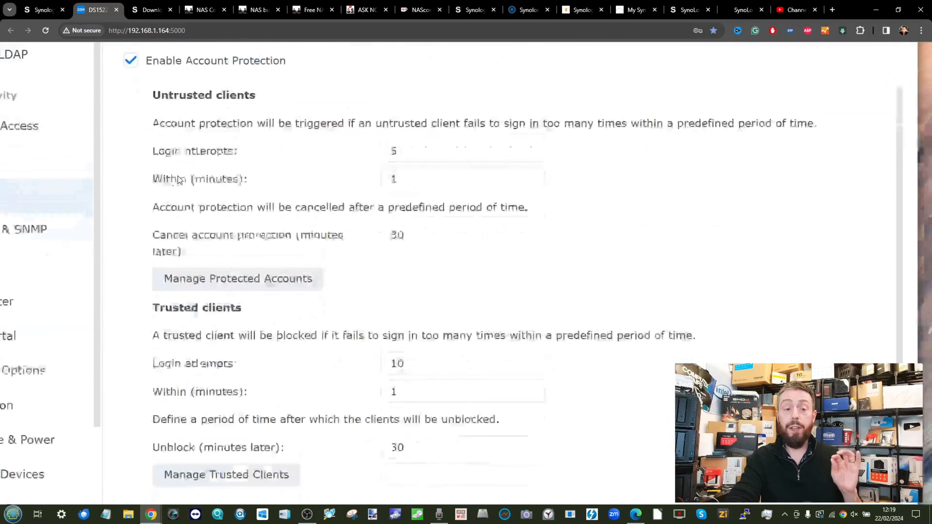
{"action": "scroll", "coordinate": [178, 175], "scroll_direction": "down", "scroll_amount": 3}
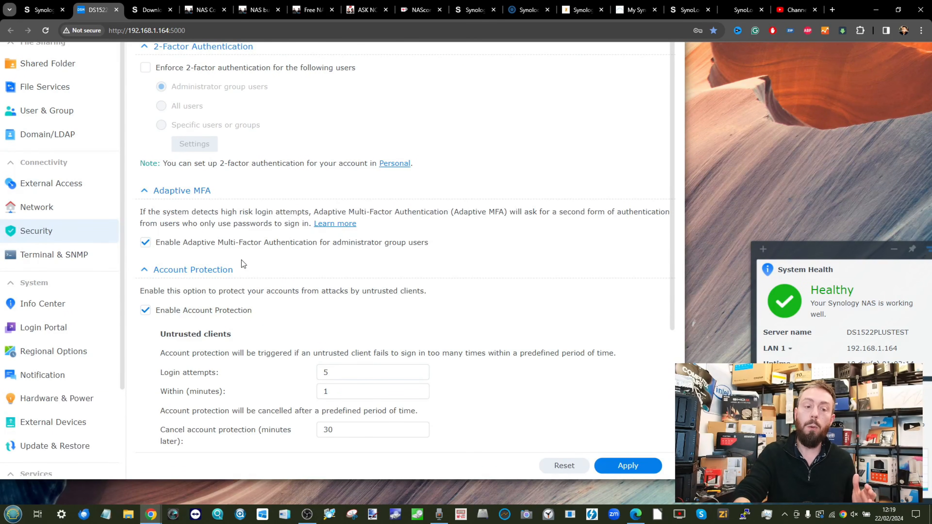
- Examine the untrusted-client login attempt and cancellation limits, and view the list of protected accounts
{"action": "scroll", "coordinate": [254, 322], "scroll_direction": "down", "scroll_amount": 3}
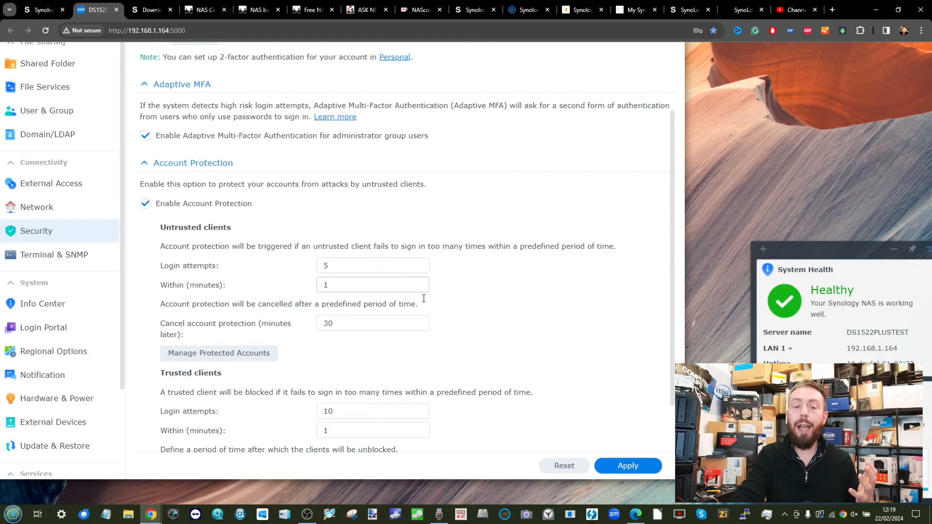
{"action": "left_click", "coordinate": [328, 266]}
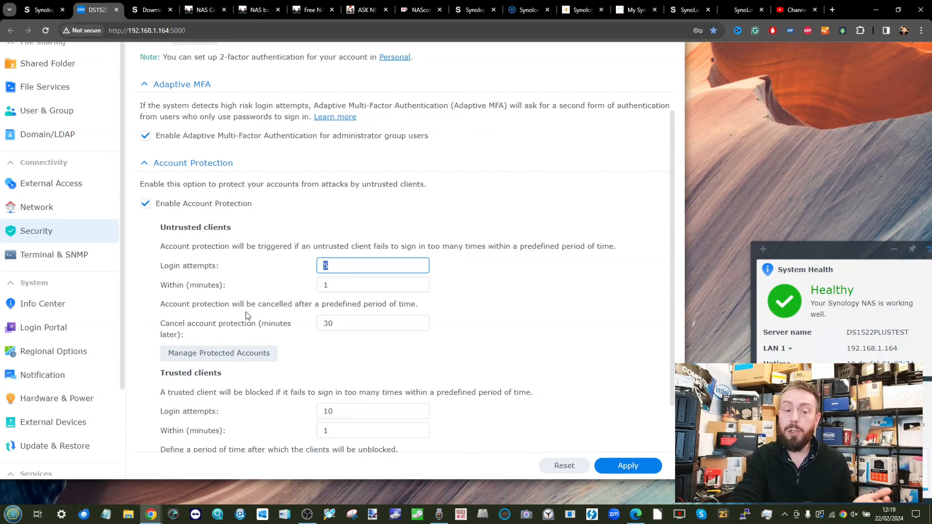
{"action": "left_click", "coordinate": [330, 323]}
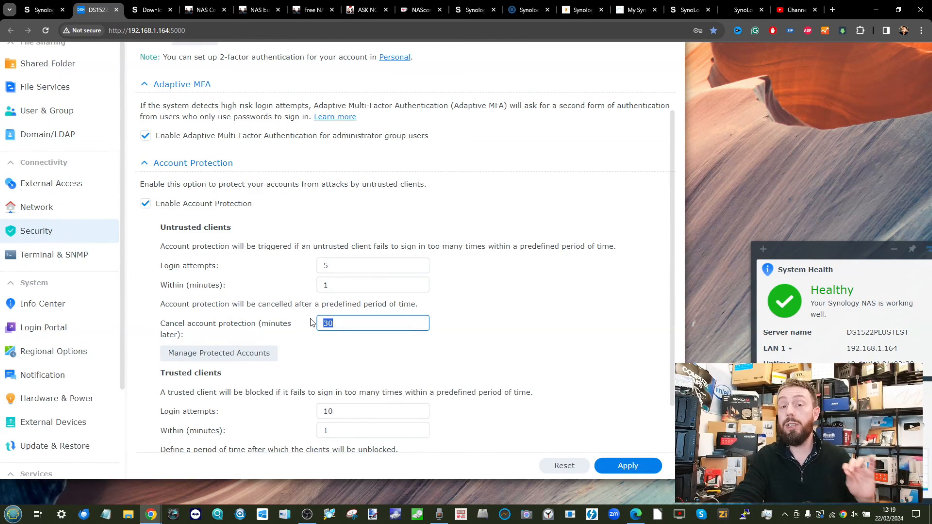
{"action": "left_click", "coordinate": [236, 354]}
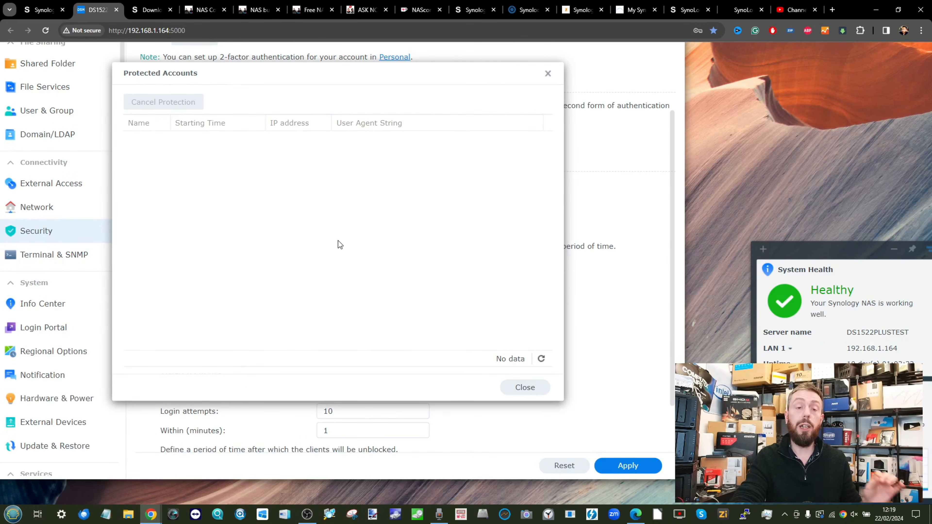
{"action": "left_click", "coordinate": [547, 73]}
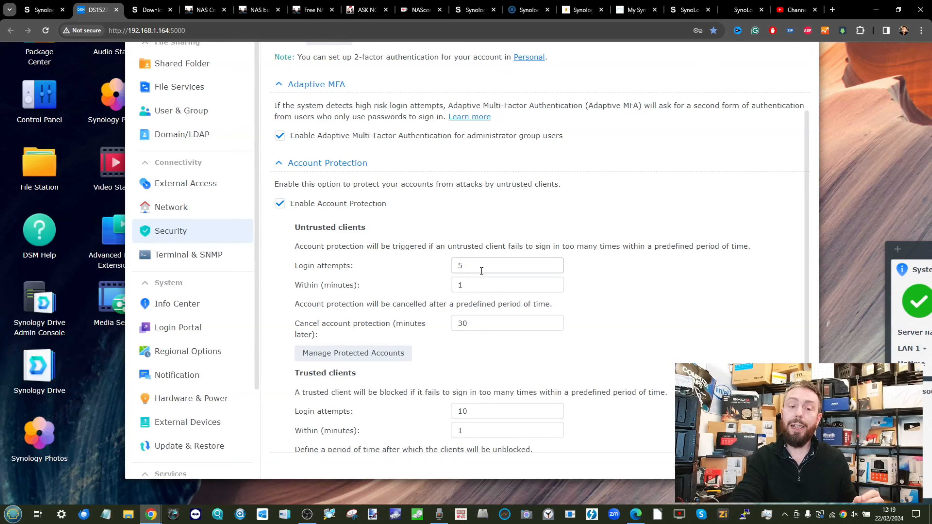
- Review the untrusted-client login attempts and time window, along with the 2-factor authentication and Adaptive MFA options
{"action": "left_click_drag", "start_coordinate": [475, 265], "coordinate": [449, 267]}
{"action": "left_click", "coordinate": [463, 266]}
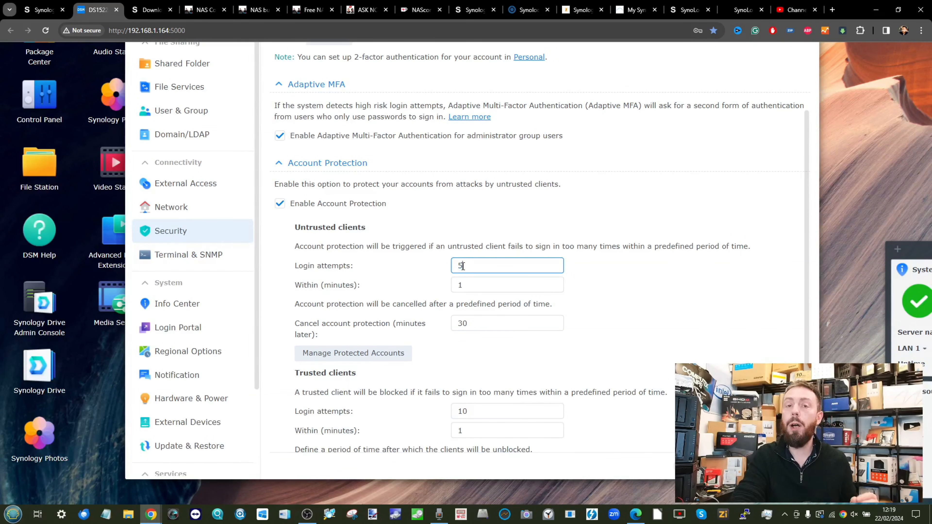
{"action": "double_click", "coordinate": [463, 265]}
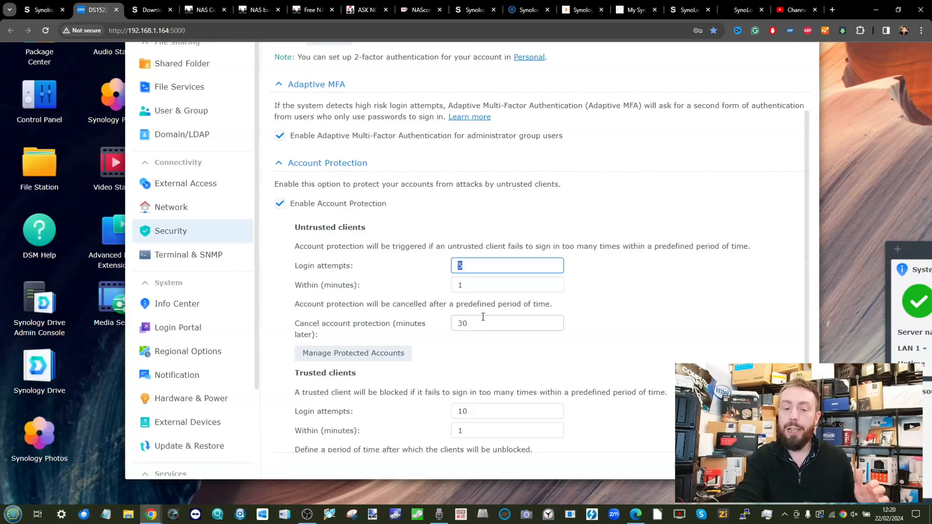
{"action": "key", "text": "Tab"}
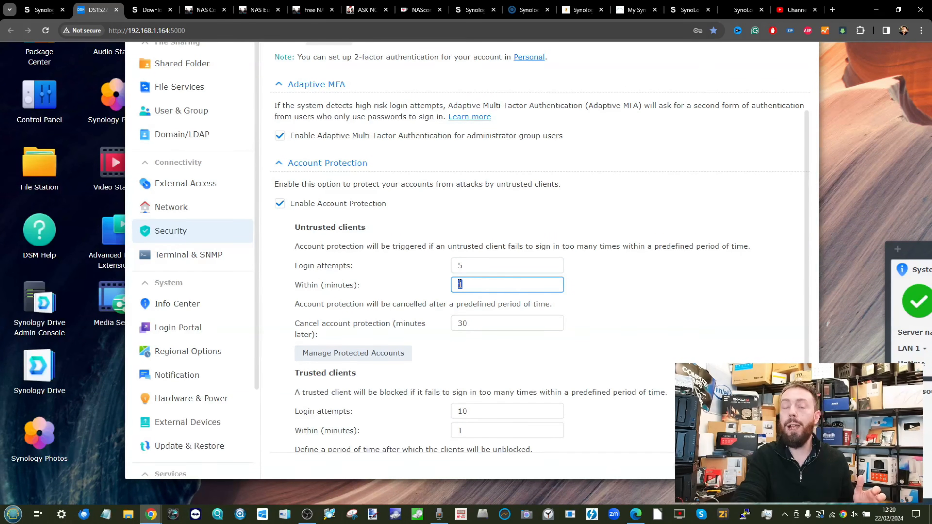
{"action": "left_click", "coordinate": [468, 267]}
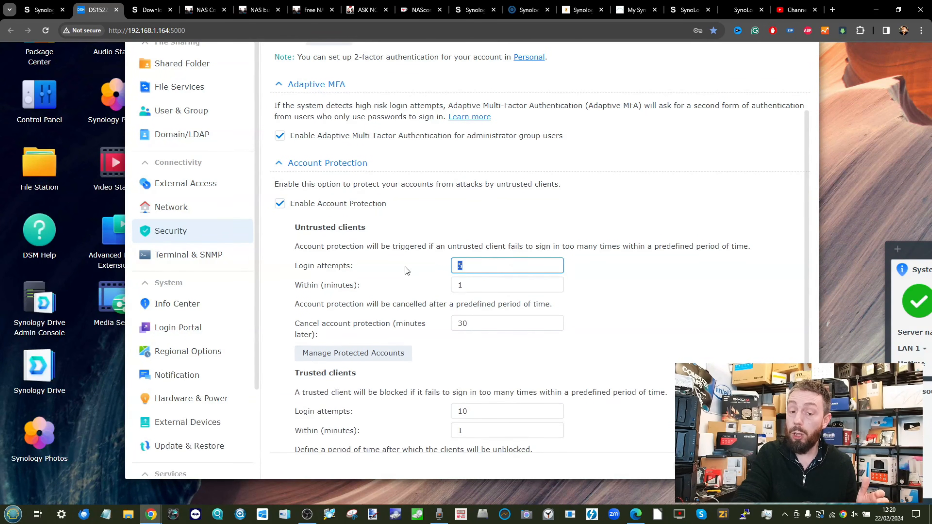
{"action": "scroll", "coordinate": [405, 267], "scroll_direction": "down", "scroll_amount": 3}
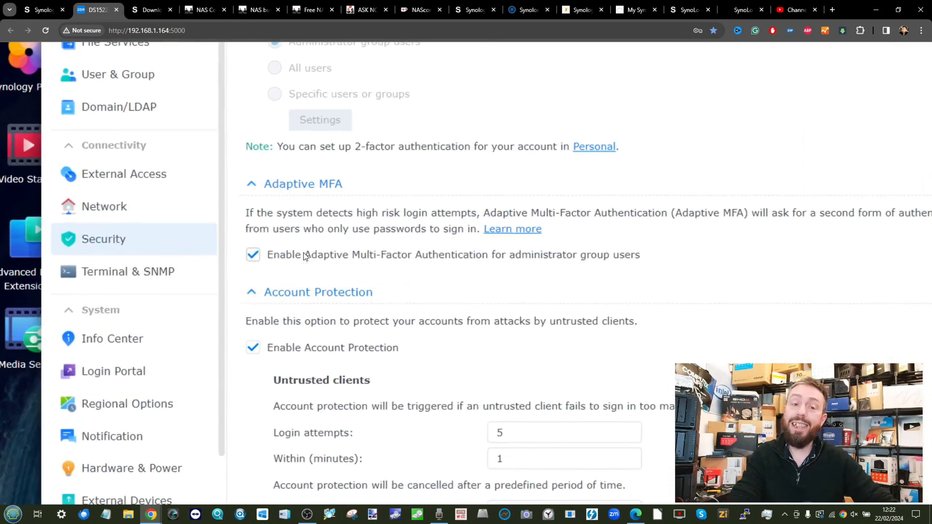
{"action": "scroll", "coordinate": [304, 253], "scroll_direction": "right", "scroll_amount": 1}
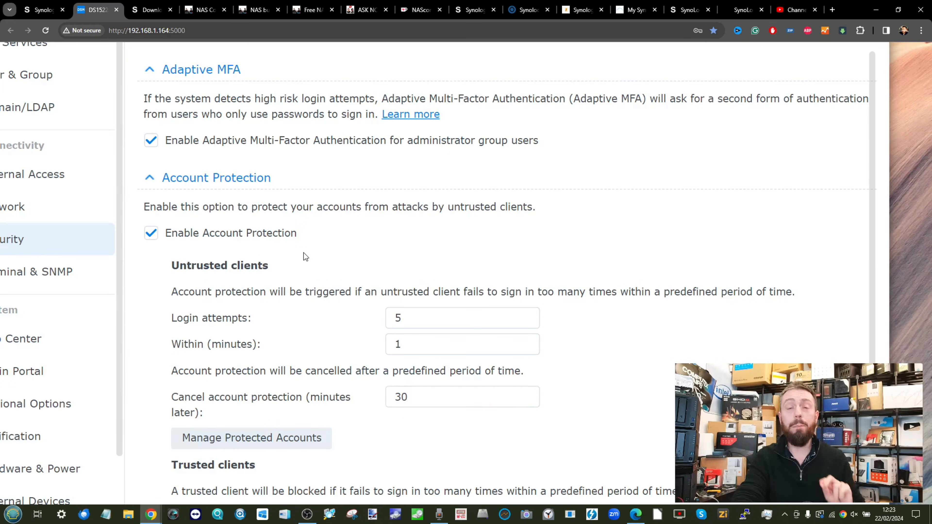
{"action": "scroll", "coordinate": [261, 246], "scroll_direction": "up", "scroll_amount": 4}
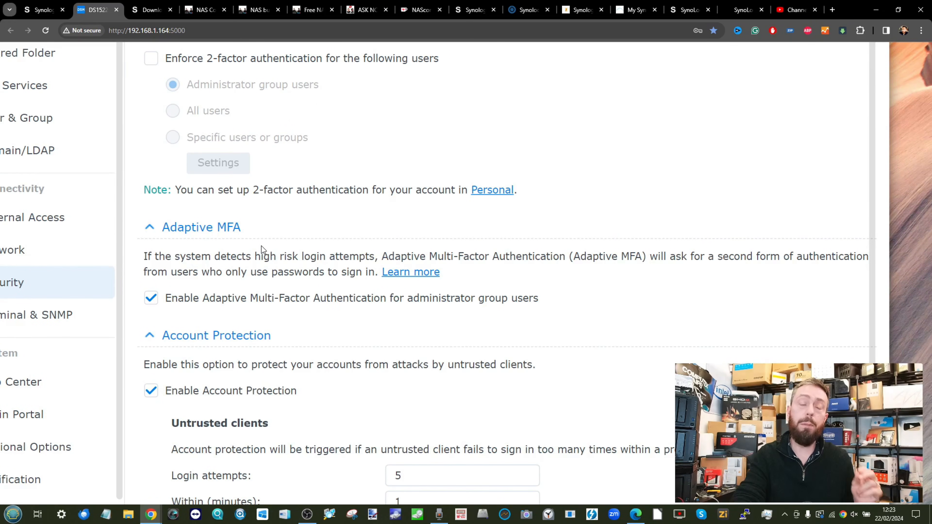
{"action": "scroll", "coordinate": [262, 246], "scroll_direction": "right", "scroll_amount": 2}
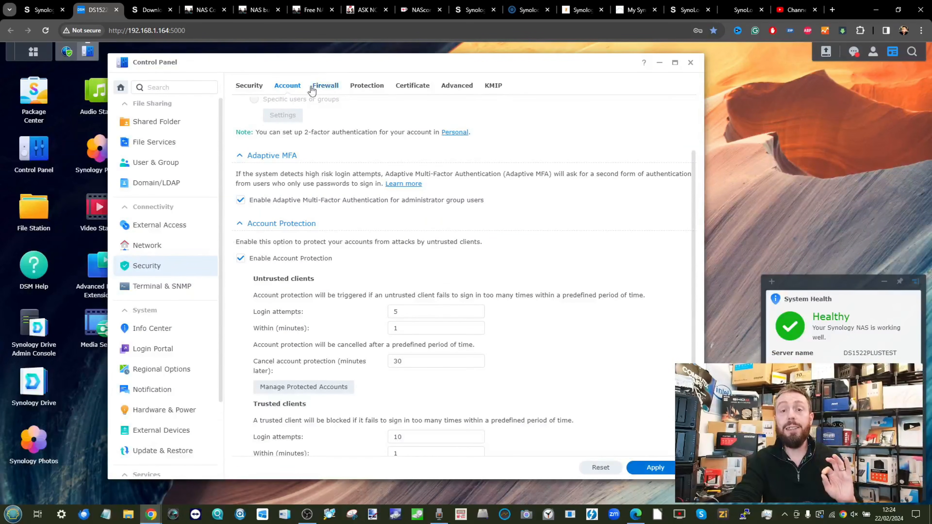
- Revisit the resolved entries in the Synology security advisory list and return to the DSM desktop
{"action": "left_click_drag", "start_coordinate": [355, 61], "coordinate": [318, 60]}
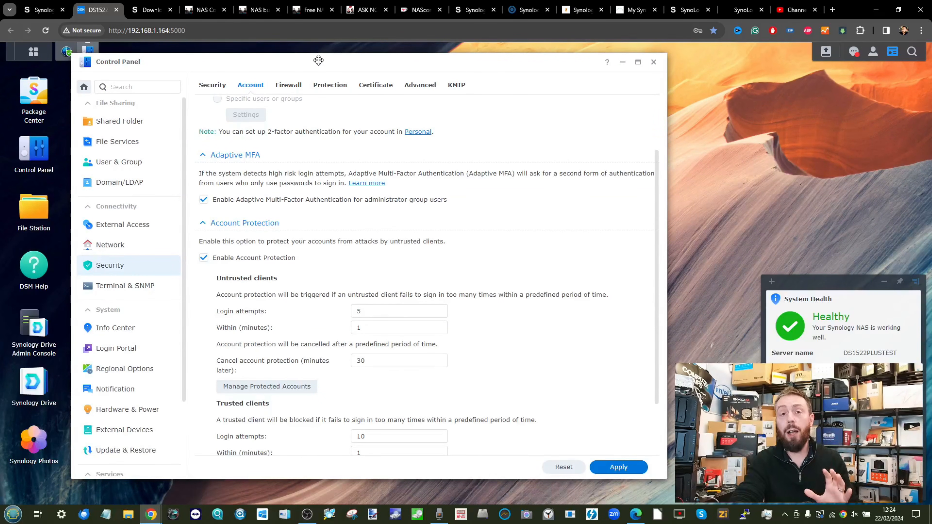
{"action": "left_click", "coordinate": [474, 10]}
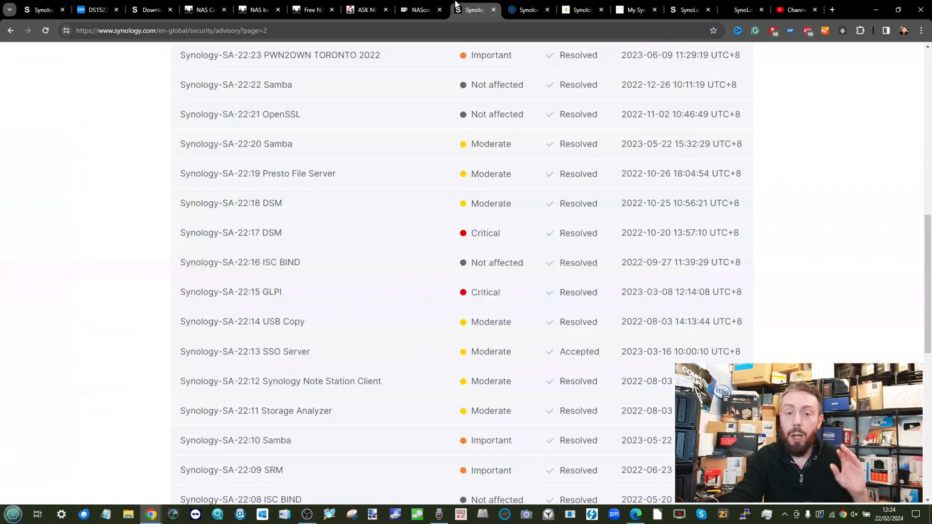
{"action": "scroll", "coordinate": [502, 143], "scroll_direction": "down", "scroll_amount": 6}
{"action": "scroll", "coordinate": [501, 141], "scroll_direction": "up", "scroll_amount": 20}
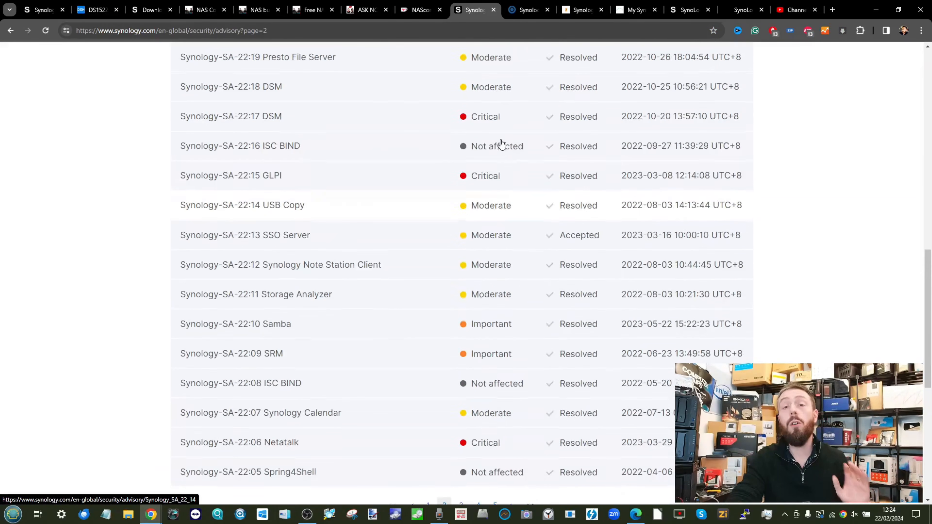
{"action": "left_click", "coordinate": [95, 10]}
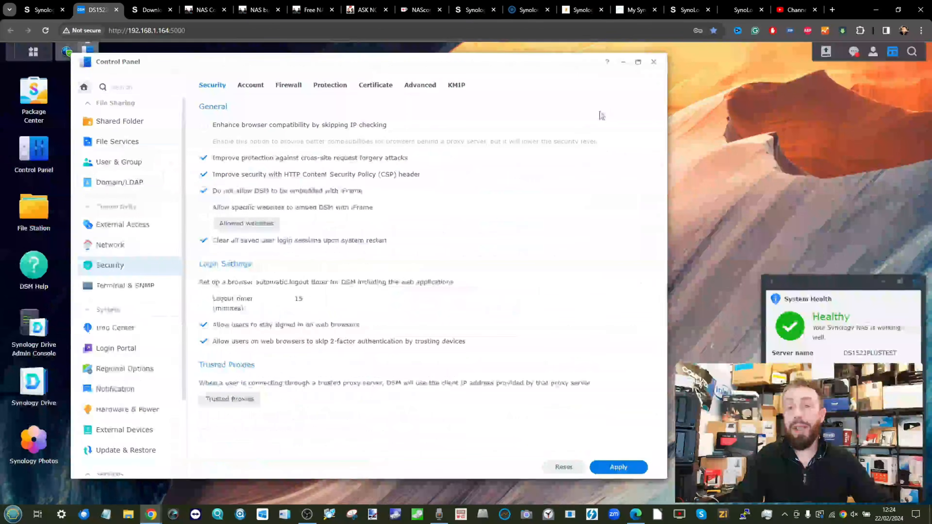
- Minimise Control Panel and open Log Center from the DSM application list
{"action": "left_click", "coordinate": [623, 63]}
{"action": "left_click", "coordinate": [20, 53]}
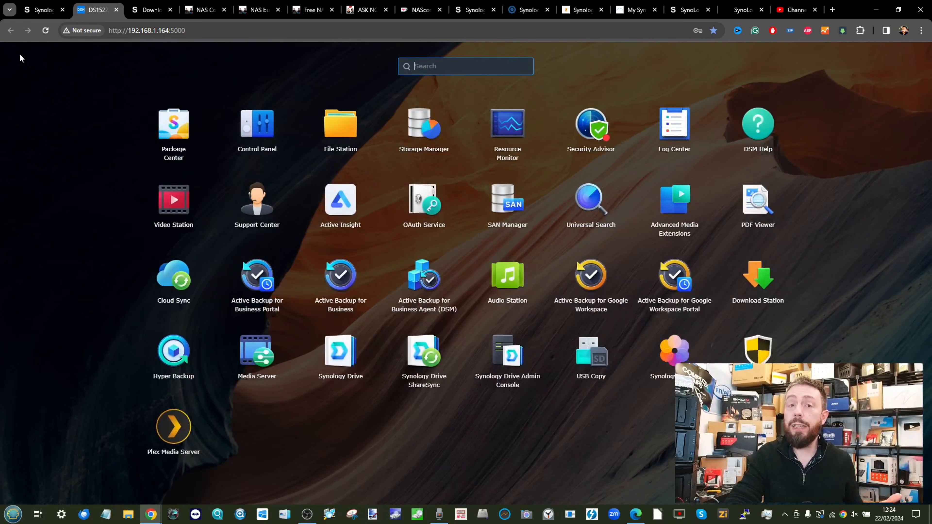
{"action": "left_click", "coordinate": [648, 119]}
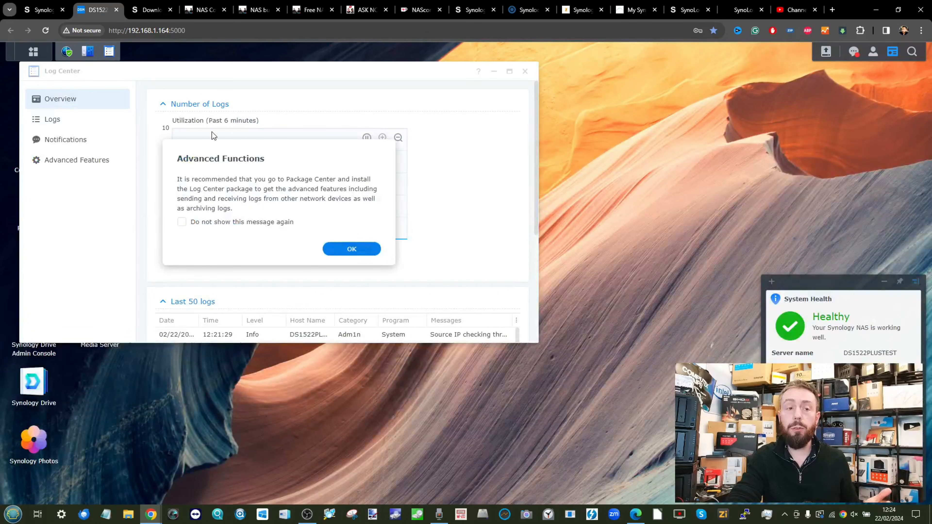
- Dismiss the Advanced Functions message in Log Center, read through the last 50 logs and view the notification rules
{"action": "left_click", "coordinate": [351, 249]}
{"action": "scroll", "coordinate": [351, 253], "scroll_direction": "down", "scroll_amount": 3}
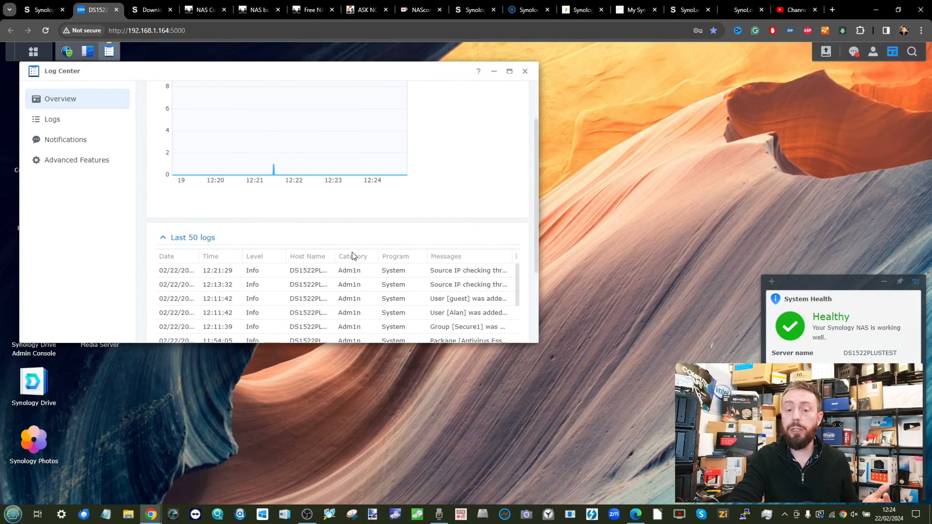
{"action": "scroll", "coordinate": [351, 252], "scroll_direction": "down", "scroll_amount": 3}
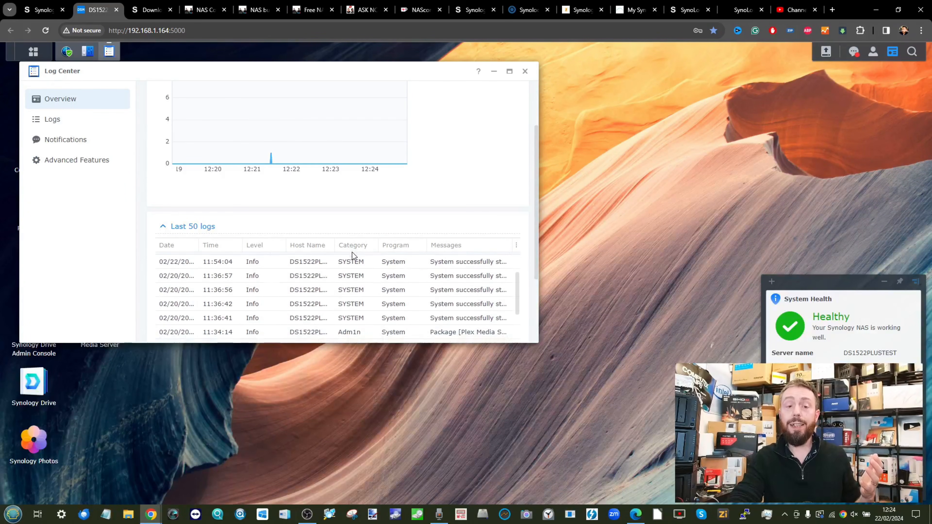
{"action": "scroll", "coordinate": [352, 252], "scroll_direction": "down", "scroll_amount": 1}
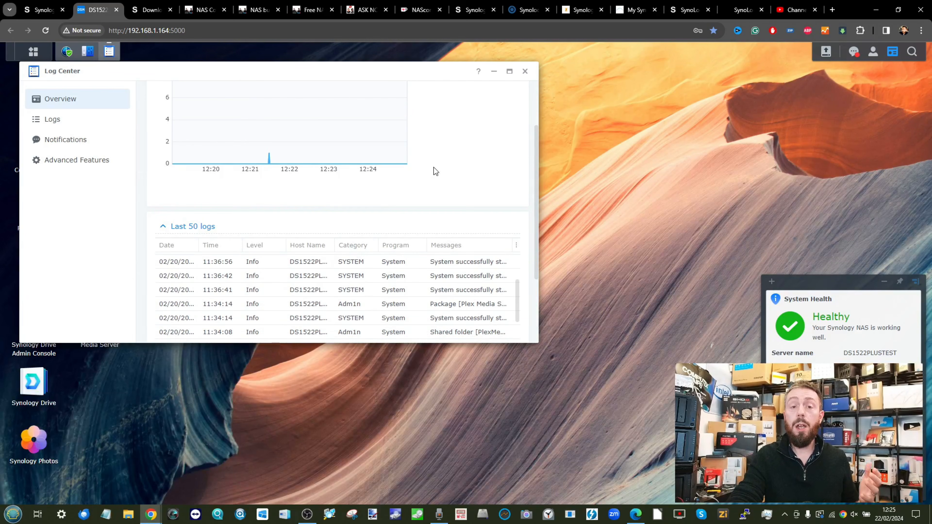
{"action": "left_click", "coordinate": [82, 137]}
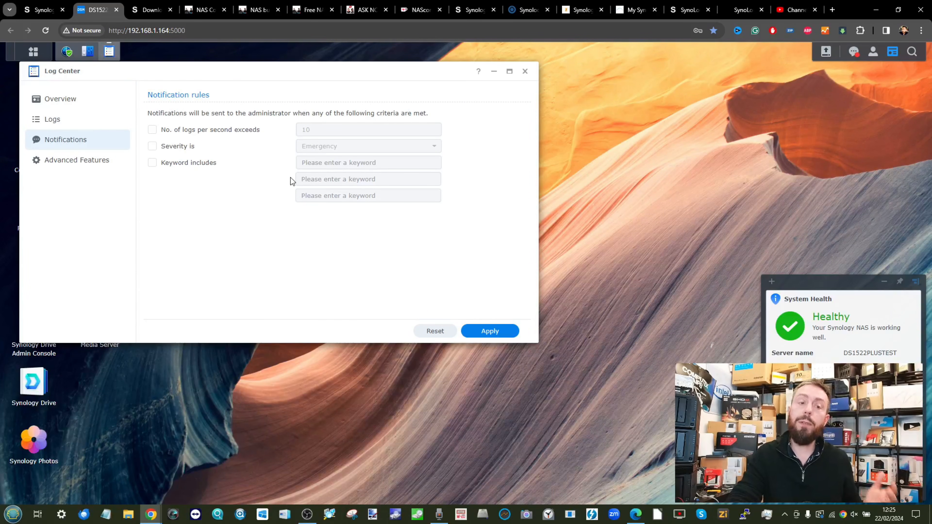
- Minimise Log Center and review the Email and Rules notification settings in Control Panel, then minimise Control Panel
{"action": "left_click", "coordinate": [494, 72]}
{"action": "left_click", "coordinate": [42, 166]}
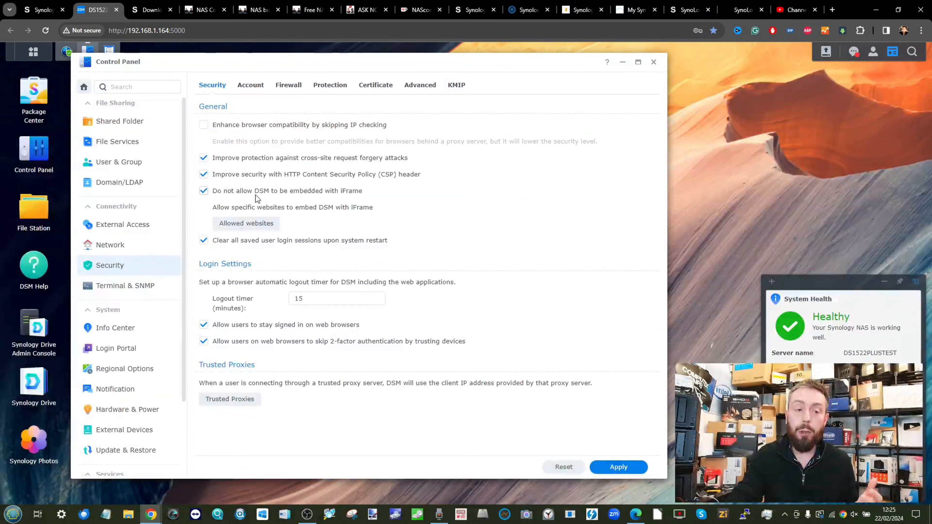
{"action": "left_click", "coordinate": [143, 391]}
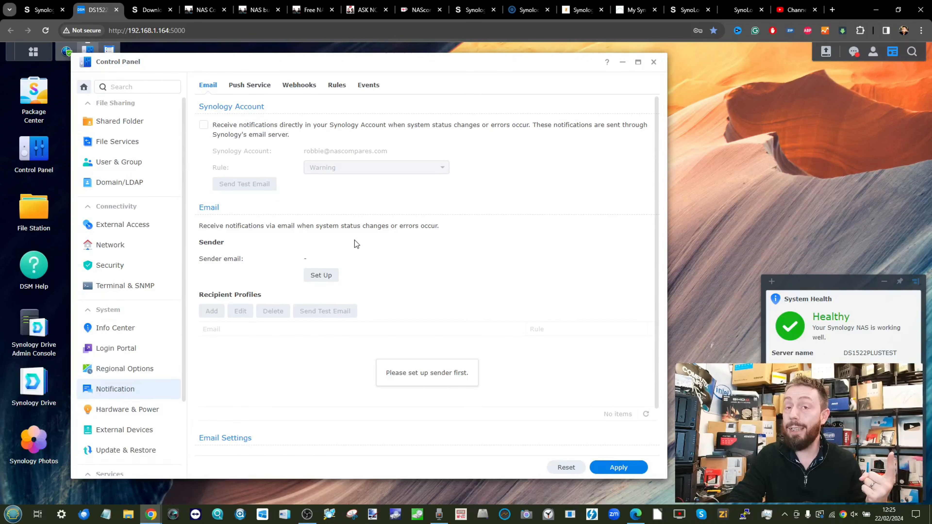
{"action": "left_click", "coordinate": [336, 85]}
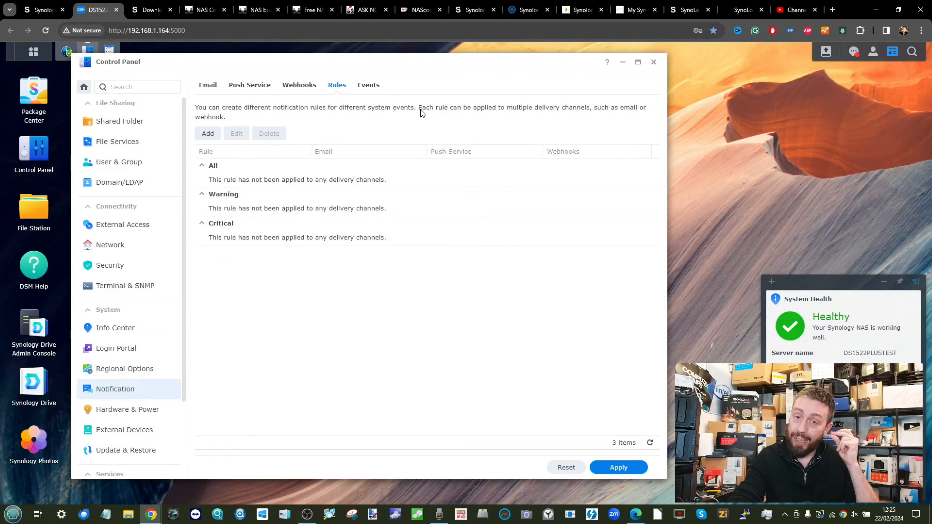
{"action": "left_click", "coordinate": [205, 87]}
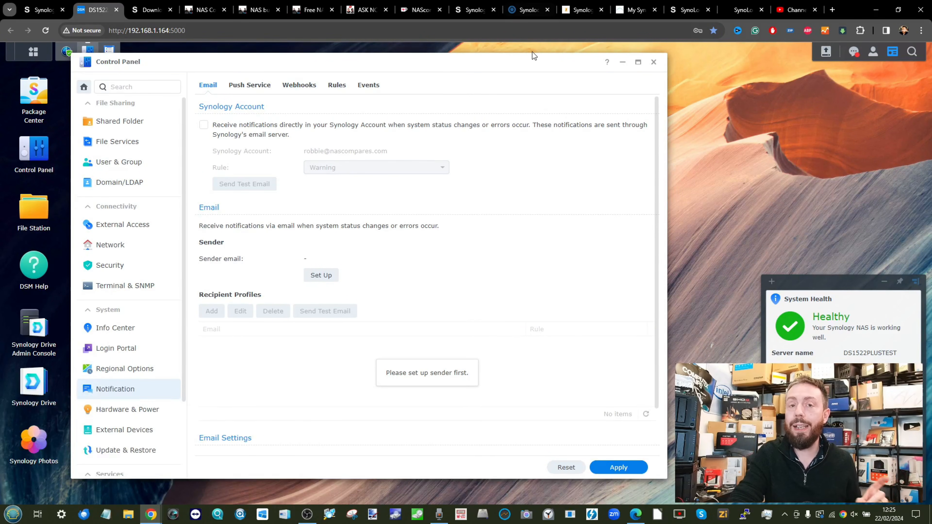
{"action": "left_click", "coordinate": [624, 62]}
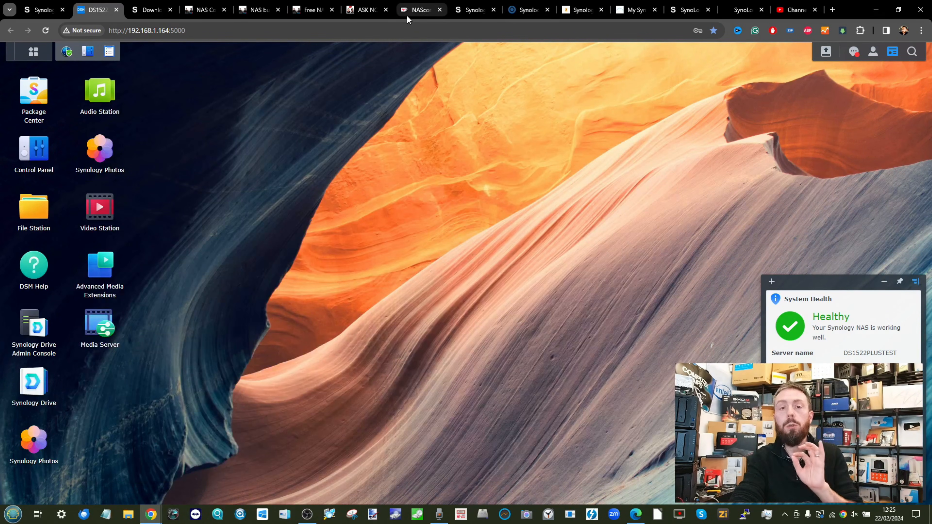
- Reopen Control Panel and examine the Auto Block login attempt, time window and block expiration settings under Security protection
{"action": "left_click", "coordinate": [34, 152]}
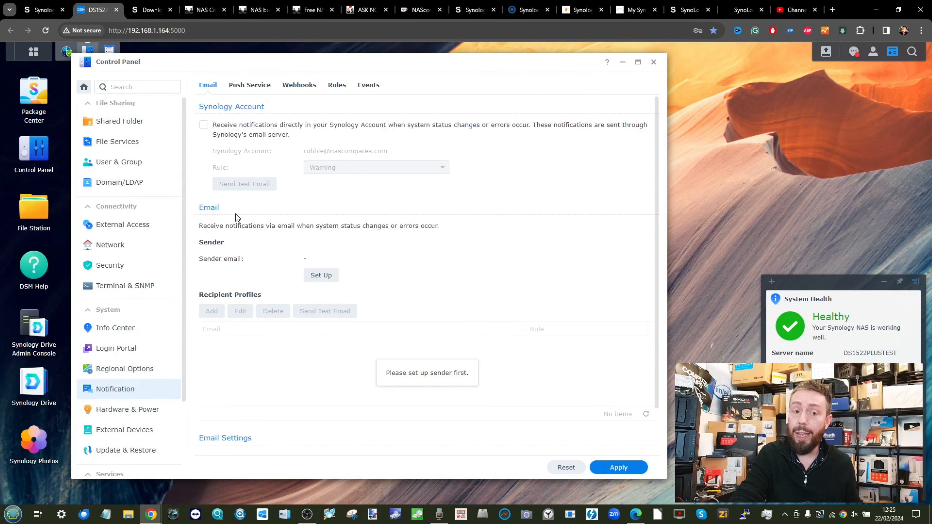
{"action": "left_click", "coordinate": [114, 264]}
{"action": "left_click", "coordinate": [329, 89]}
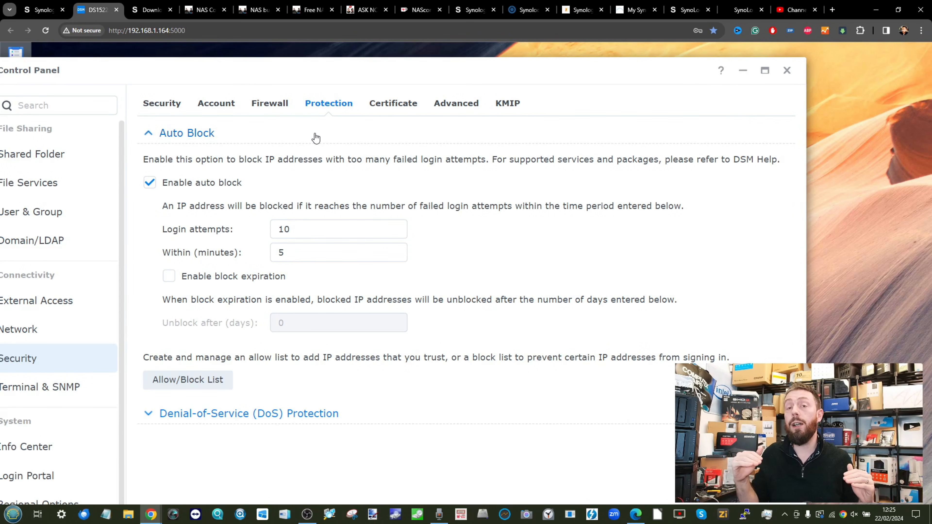
{"action": "key", "text": "ctrl+minus"}
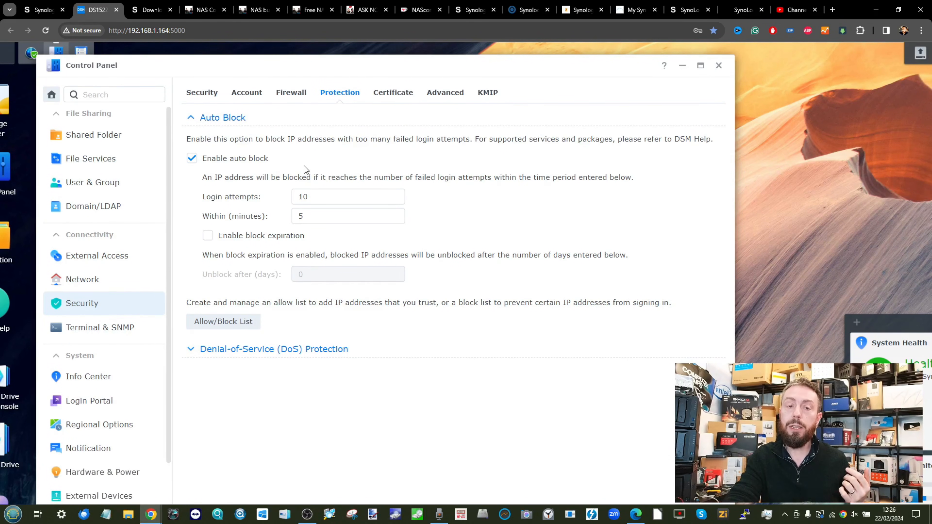
{"action": "scroll", "coordinate": [304, 172], "scroll_direction": "down", "scroll_amount": 1}
{"action": "left_click", "coordinate": [315, 194]}
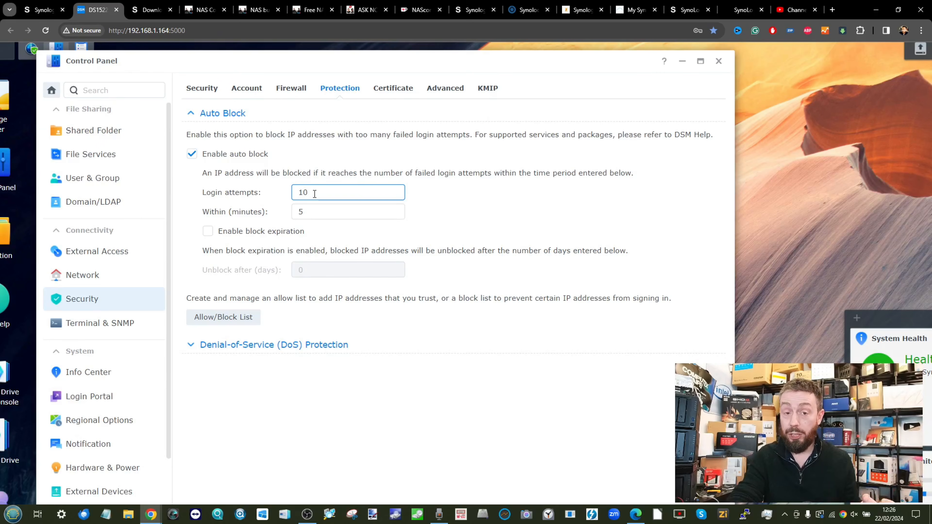
{"action": "scroll", "coordinate": [287, 214], "scroll_direction": "down", "scroll_amount": 1}
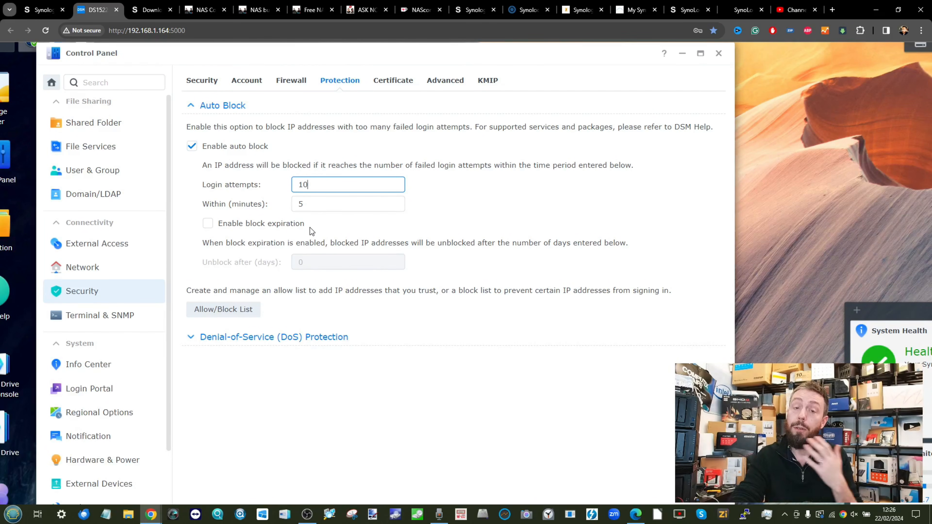
- Examine the single host, subnet and IP range options for adding an address to the allow list, and leave without saving
{"action": "left_click", "coordinate": [248, 310]}
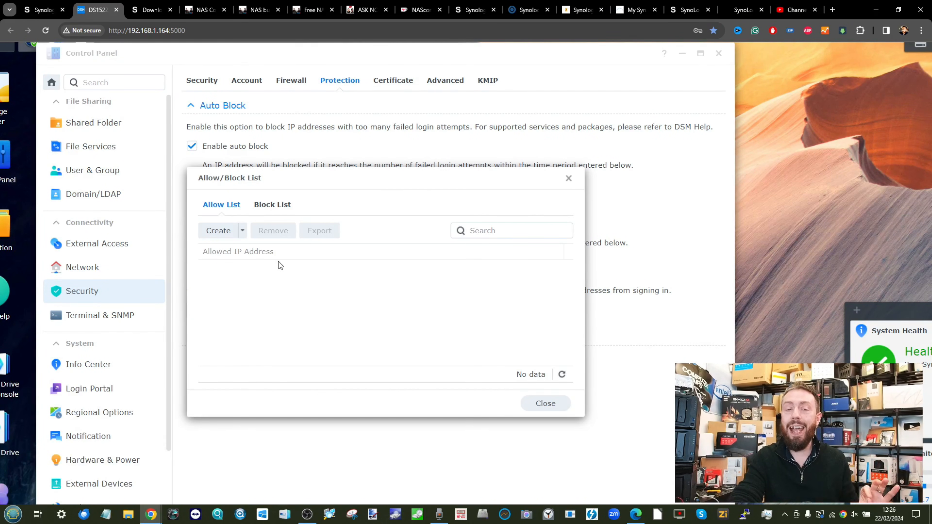
{"action": "left_click", "coordinate": [218, 230]}
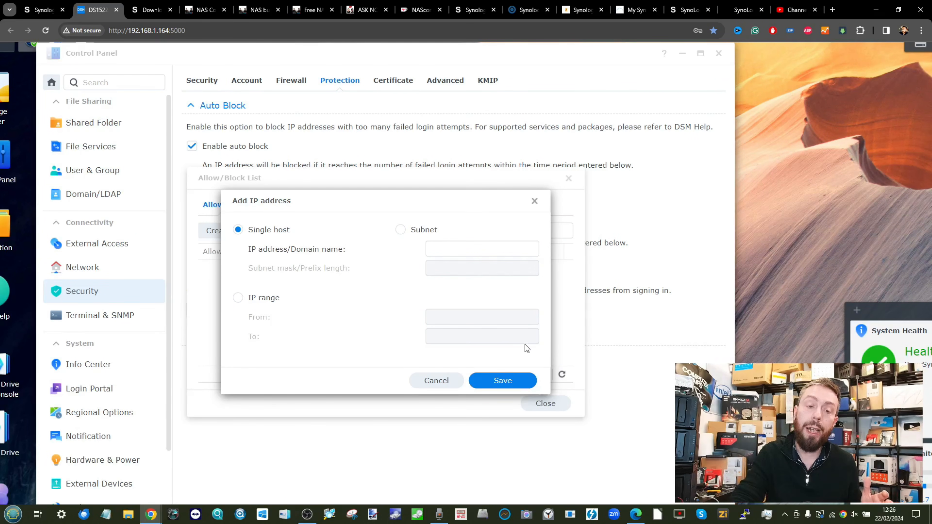
{"action": "left_click", "coordinate": [239, 298]}
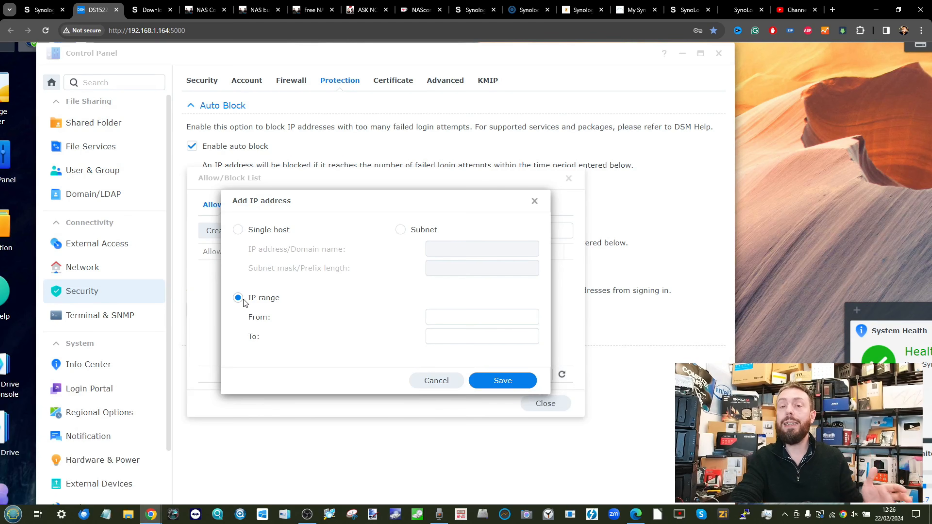
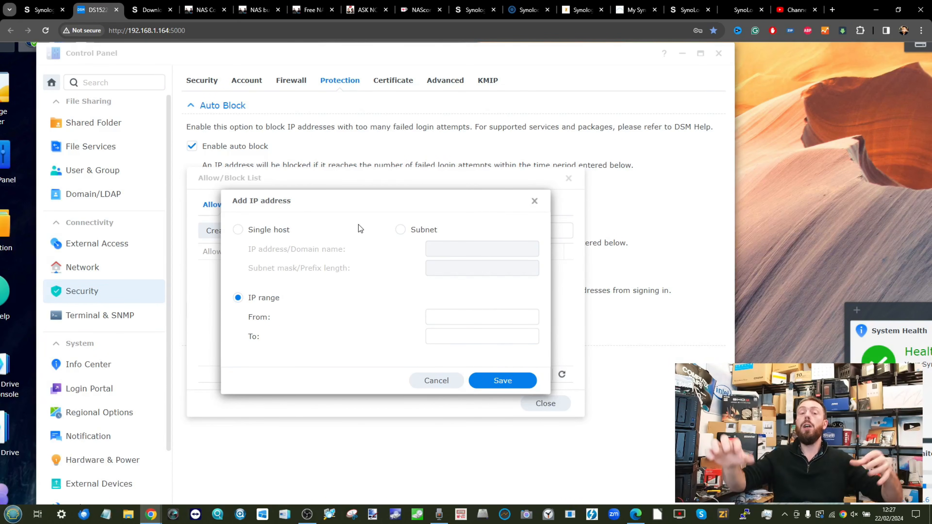
{"action": "left_click", "coordinate": [534, 203]}
- Examine the block list's form for adding an IP address, close both dialogs and go to the Denial-of-Service (DoS) Protection section
{"action": "left_click", "coordinate": [261, 205]}
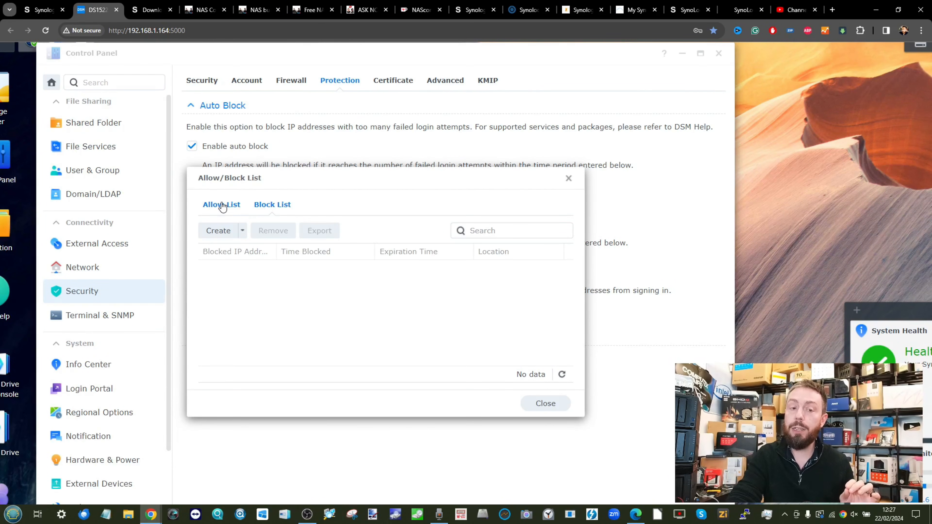
{"action": "left_click", "coordinate": [219, 231]}
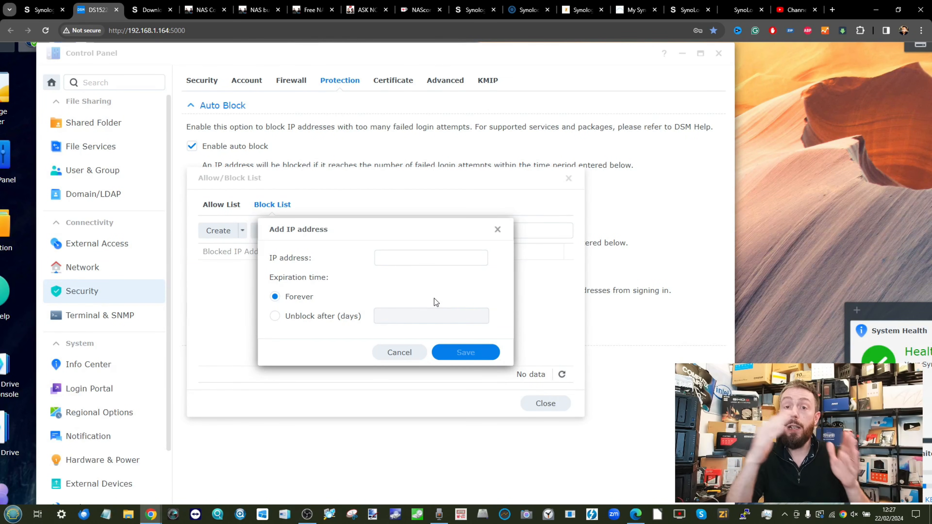
{"action": "left_click", "coordinate": [497, 230]}
{"action": "left_click", "coordinate": [567, 180]}
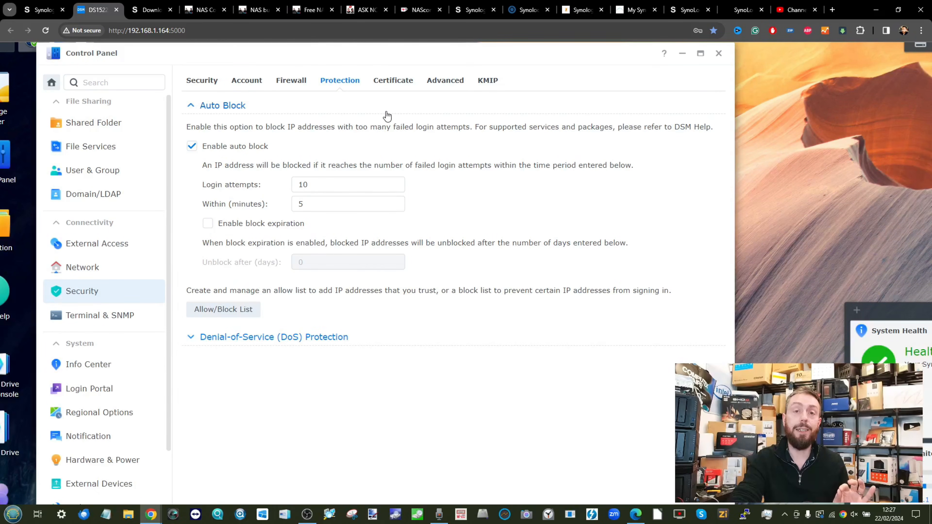
{"action": "left_click", "coordinate": [313, 348]}
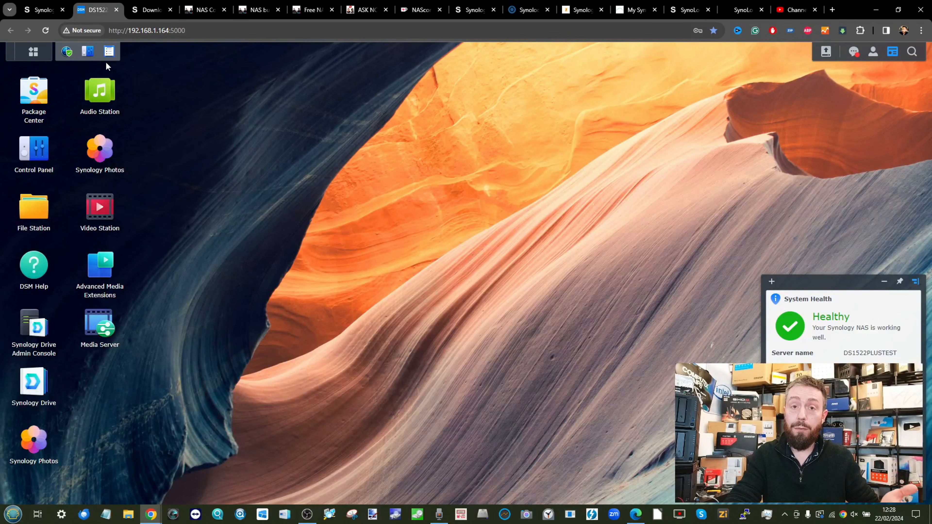
- Restore Control Panel and review the SMB, AFP, NFS, FTP, rsync and Advanced settings of File Services
{"action": "left_click", "coordinate": [85, 51]}
{"action": "scroll", "coordinate": [270, 169], "scroll_direction": "up", "scroll_amount": 2}
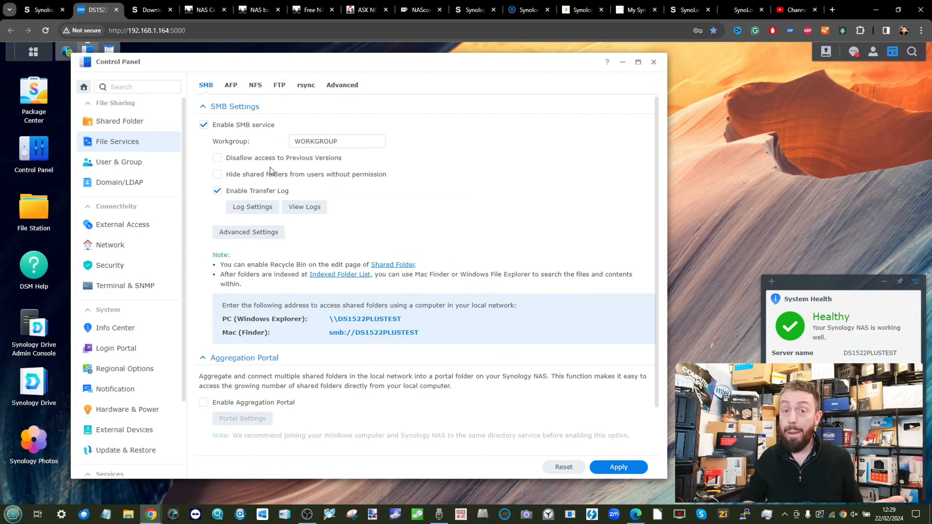
{"action": "left_click", "coordinate": [230, 85]}
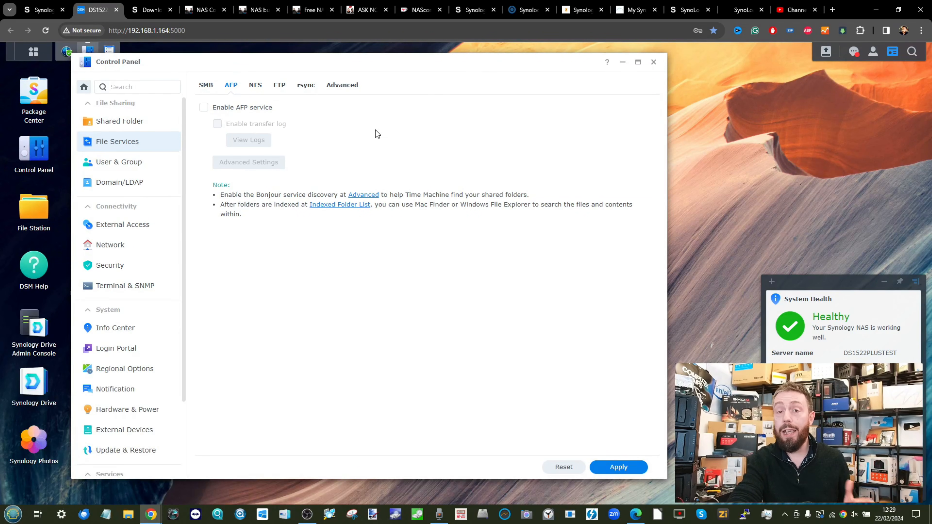
{"action": "left_click", "coordinate": [256, 87]}
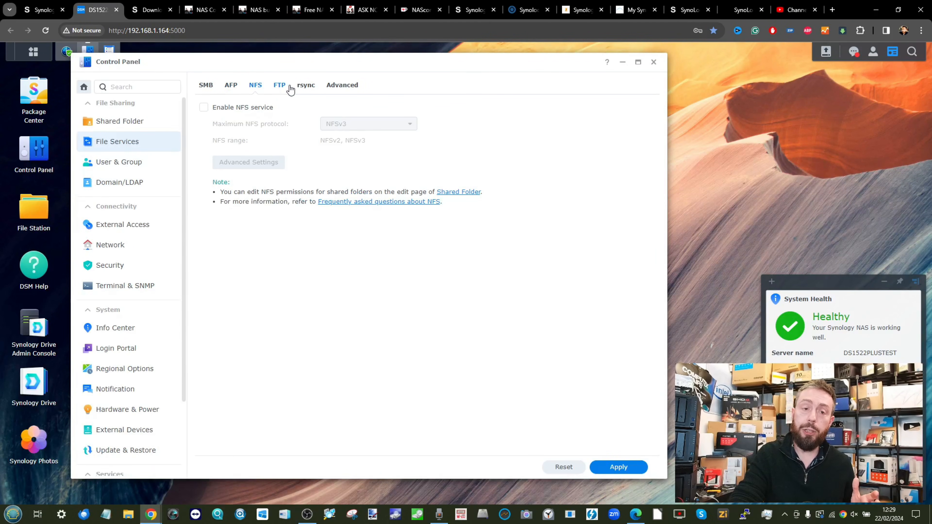
{"action": "left_click", "coordinate": [287, 87]}
{"action": "left_click", "coordinate": [308, 87]}
{"action": "left_click", "coordinate": [347, 85]}
{"action": "left_click", "coordinate": [305, 85]}
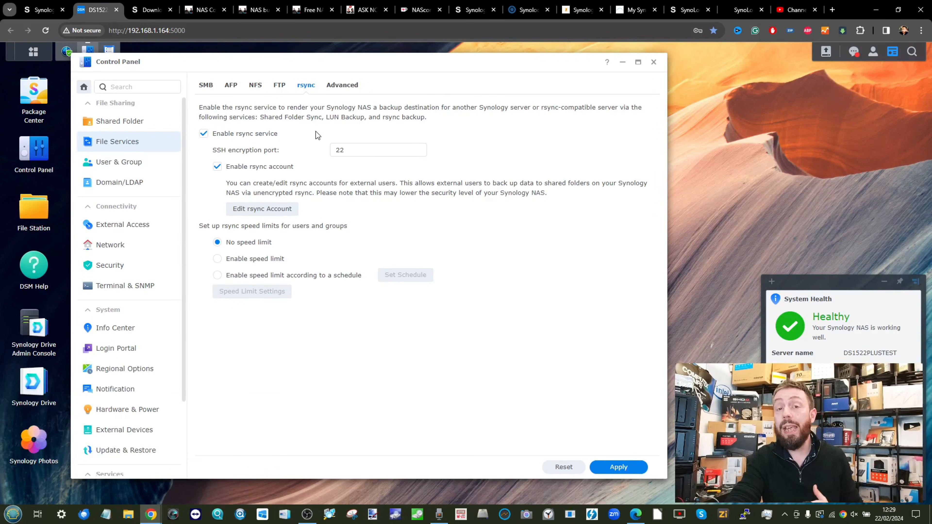
- Go through the File Services protocols again from SMB to Advanced, checking which services are enabled, and revisit the rsync settings
{"action": "left_click", "coordinate": [206, 87]}
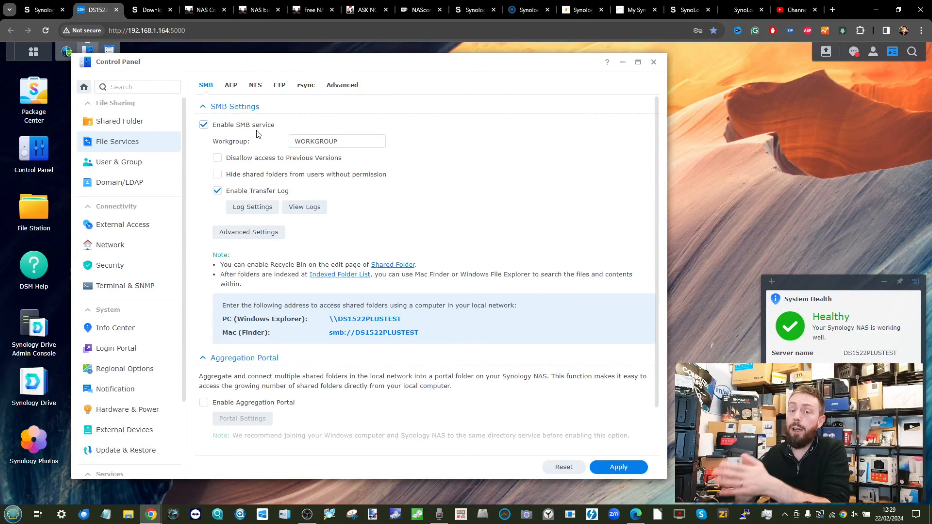
{"action": "left_click", "coordinate": [234, 89]}
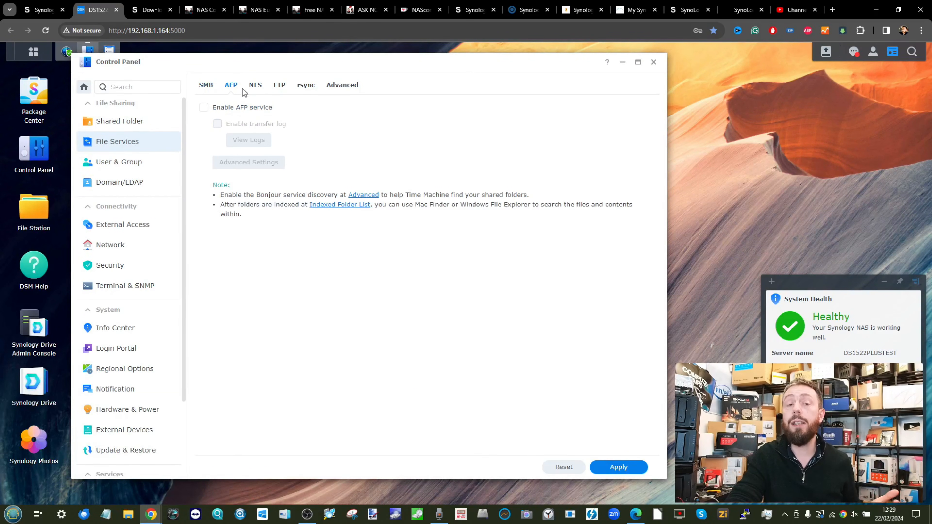
{"action": "left_click", "coordinate": [257, 88]}
{"action": "left_click", "coordinate": [278, 87]}
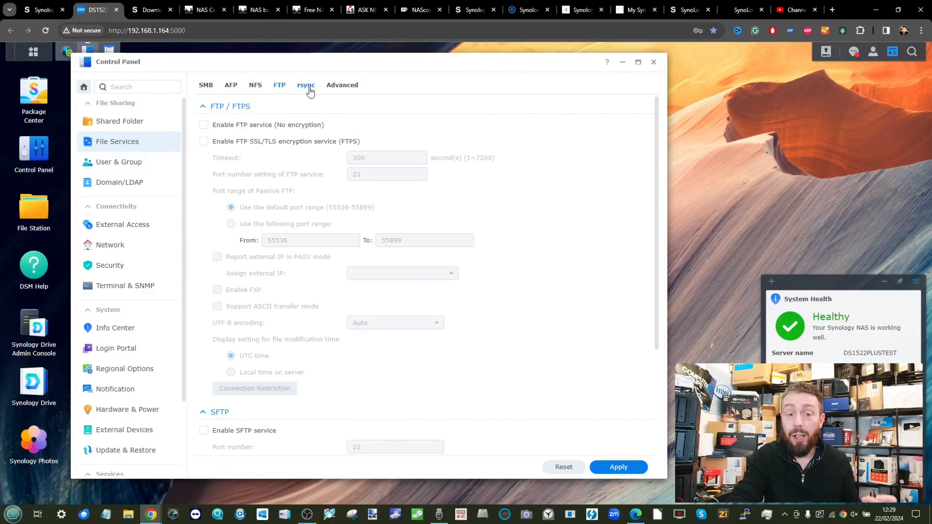
{"action": "left_click", "coordinate": [305, 87]}
{"action": "left_click", "coordinate": [347, 92]}
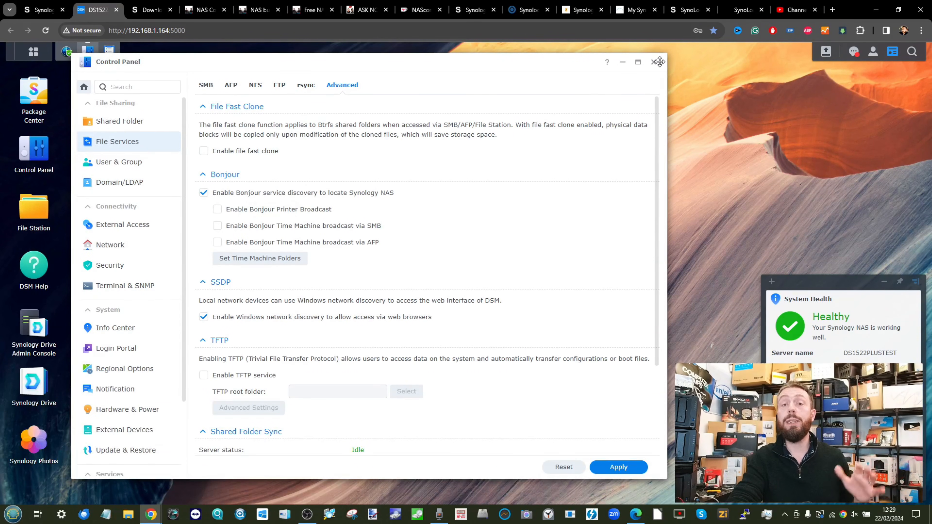
{"action": "left_click", "coordinate": [308, 89]}
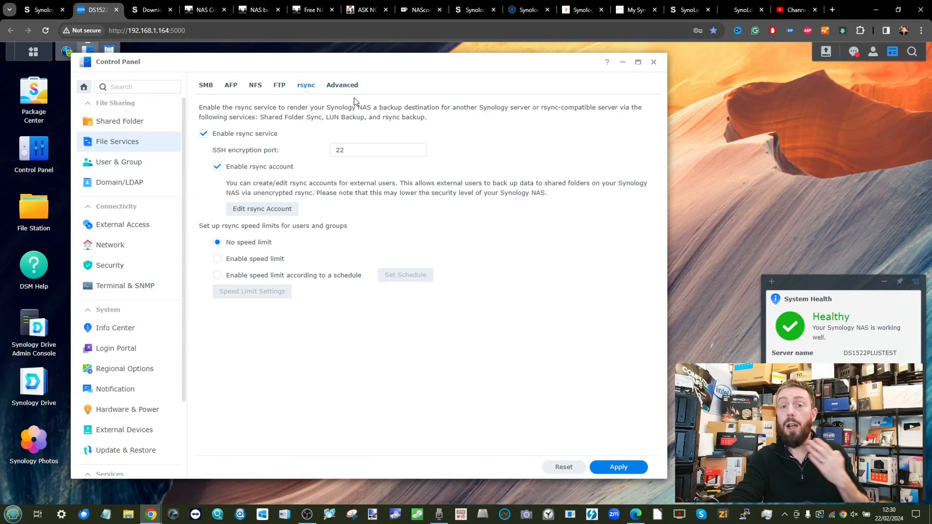
{"action": "left_click", "coordinate": [205, 86]}
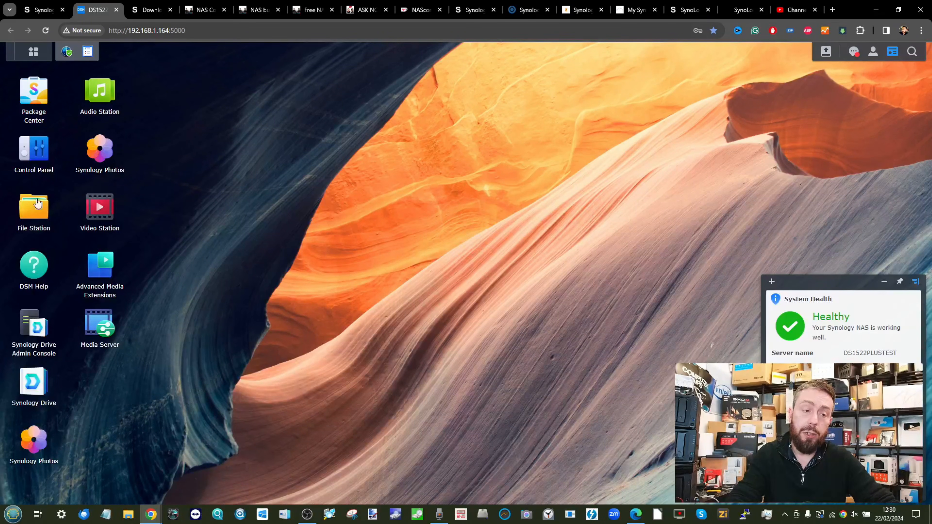
- Reopen Control Panel and bring up the Permission Viewer in Application Privileges
{"action": "left_click", "coordinate": [36, 161]}
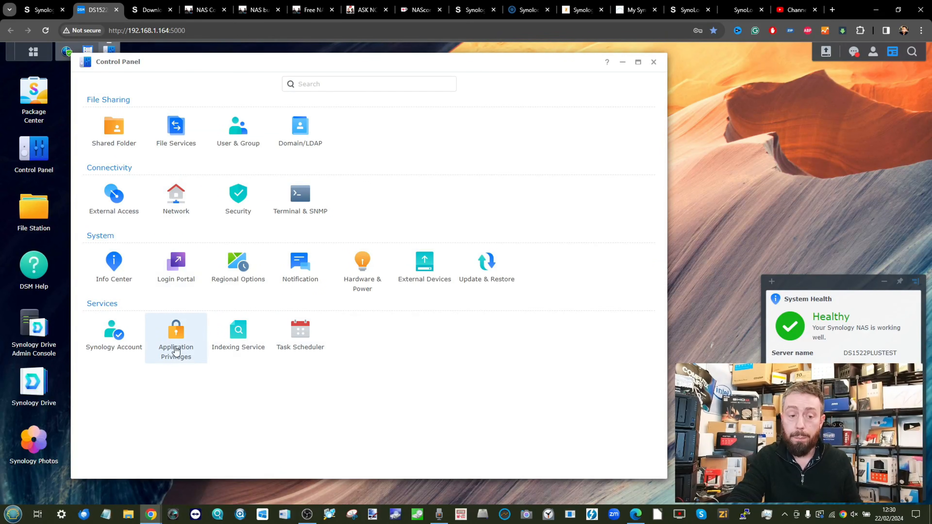
{"action": "left_click", "coordinate": [176, 351]}
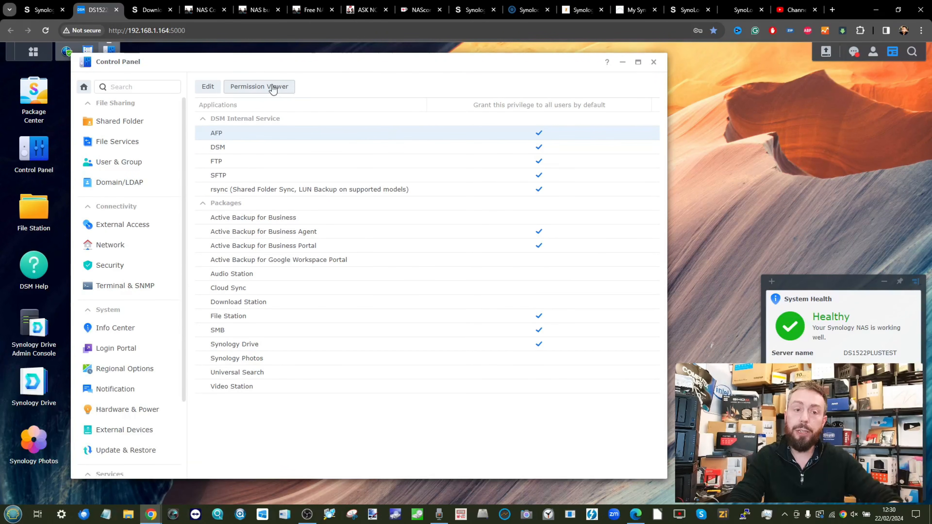
{"action": "left_click", "coordinate": [271, 87]}
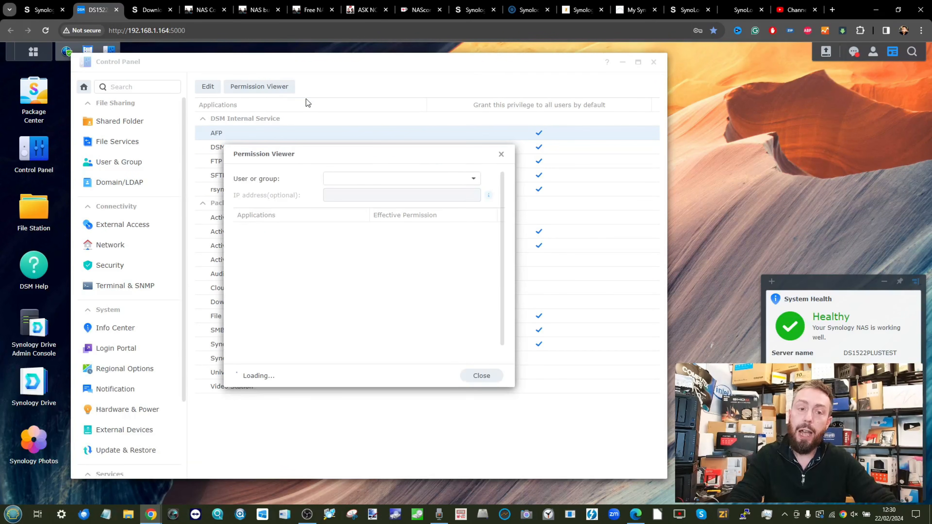
- Show the Secure1 group in the Permission Viewer and look through its effective permissions for services and packages
{"action": "left_click", "coordinate": [473, 179]}
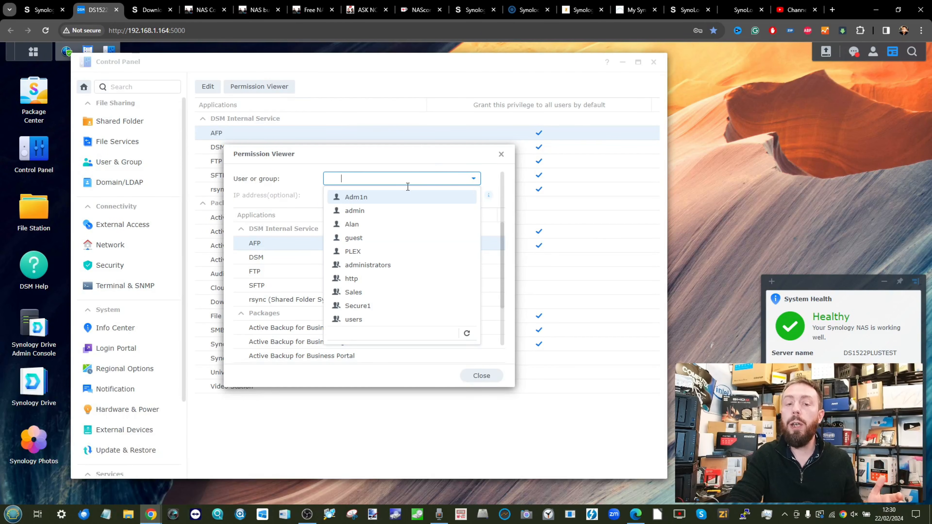
{"action": "left_click", "coordinate": [370, 306]}
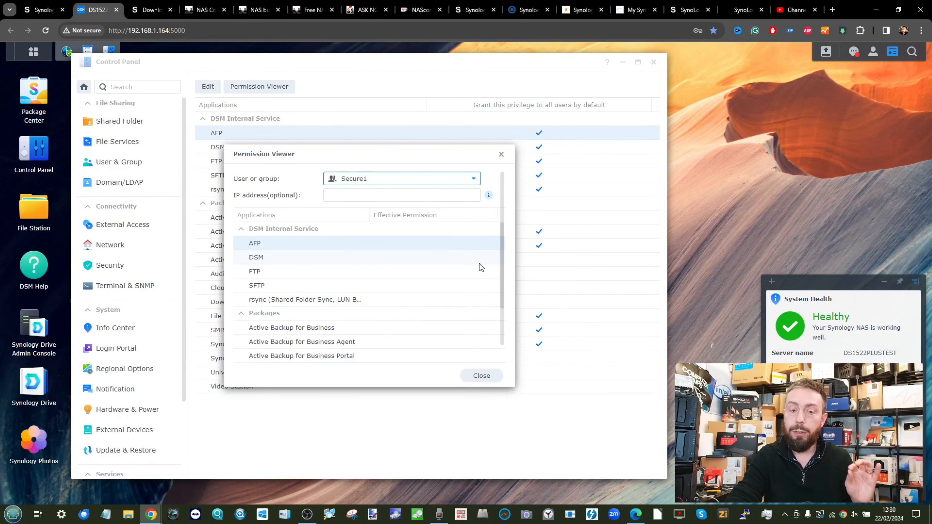
{"action": "scroll", "coordinate": [443, 266], "scroll_direction": "down", "scroll_amount": 1}
{"action": "scroll", "coordinate": [443, 265], "scroll_direction": "down", "scroll_amount": 3}
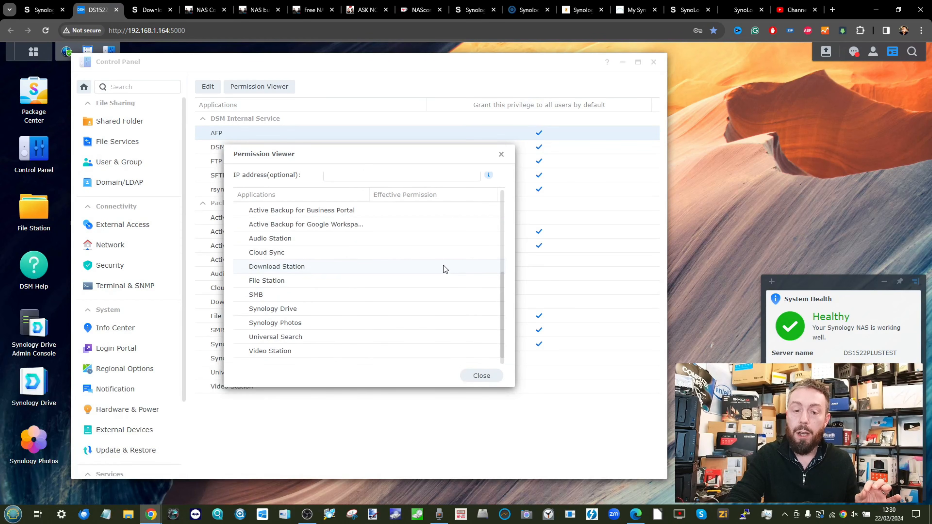
{"action": "scroll", "coordinate": [392, 297], "scroll_direction": "up", "scroll_amount": 4}
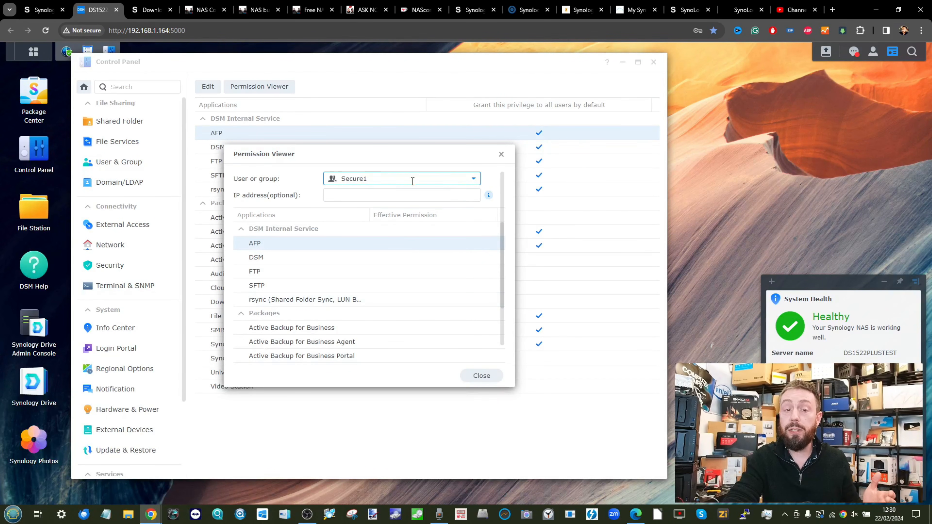
{"action": "left_click", "coordinate": [473, 179]}
{"action": "left_click", "coordinate": [474, 160]}
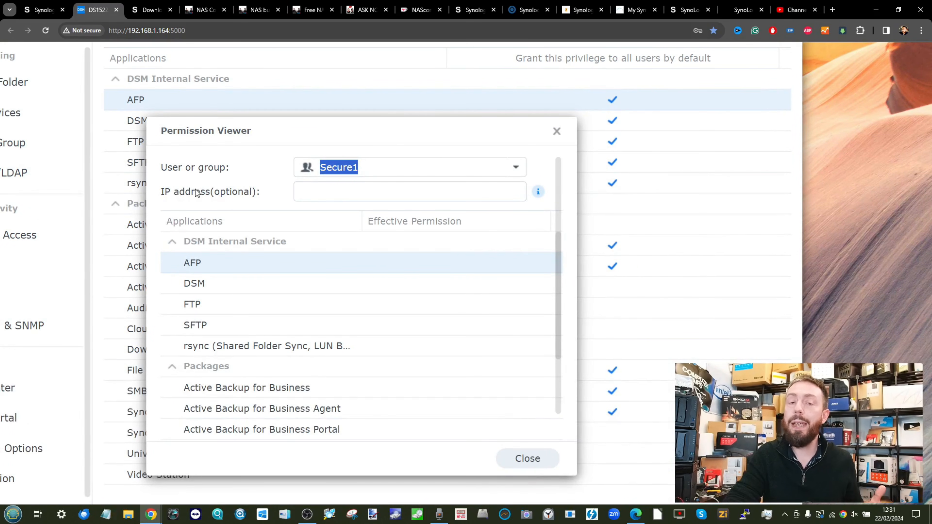
- Check the guest user's effective application permissions, and close the Permission Viewer and Control Panel
{"action": "left_click", "coordinate": [512, 169]}
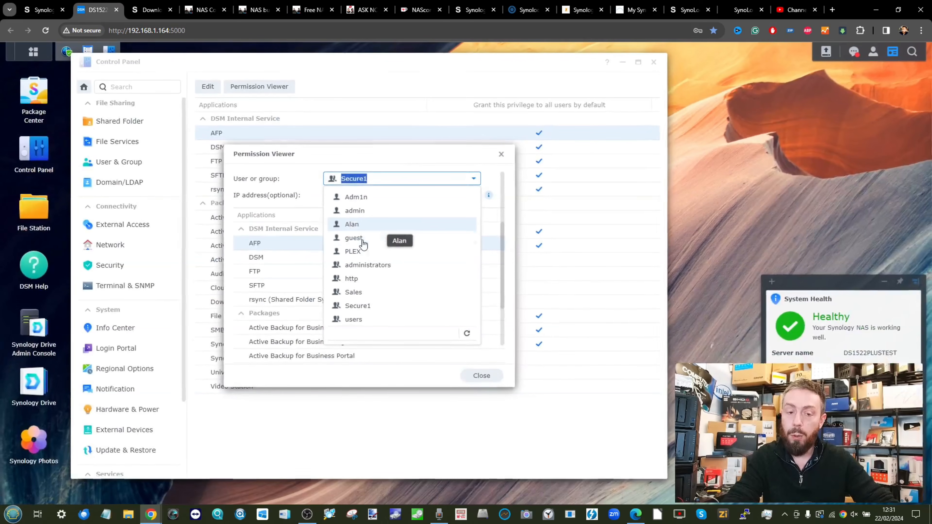
{"action": "left_click", "coordinate": [349, 255]}
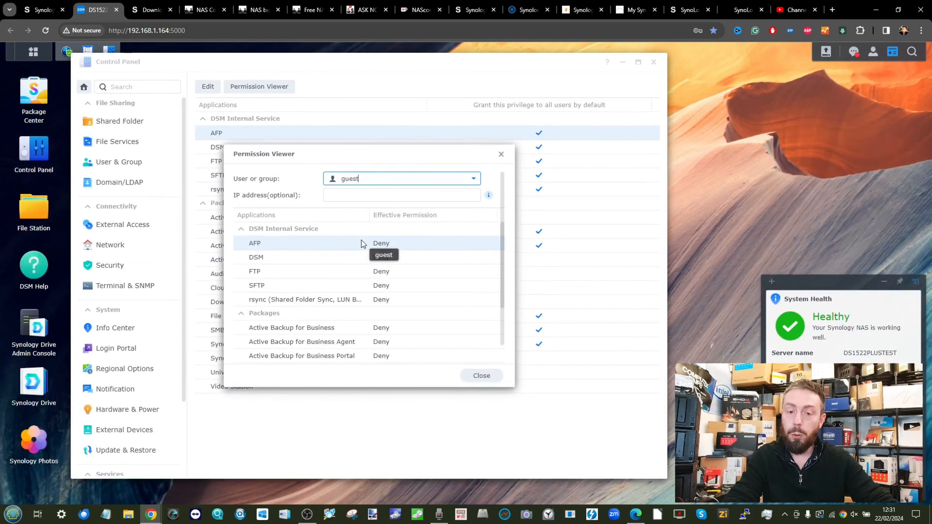
{"action": "scroll", "coordinate": [420, 233], "scroll_direction": "down", "scroll_amount": 2}
{"action": "scroll", "coordinate": [420, 233], "scroll_direction": "up", "scroll_amount": 2}
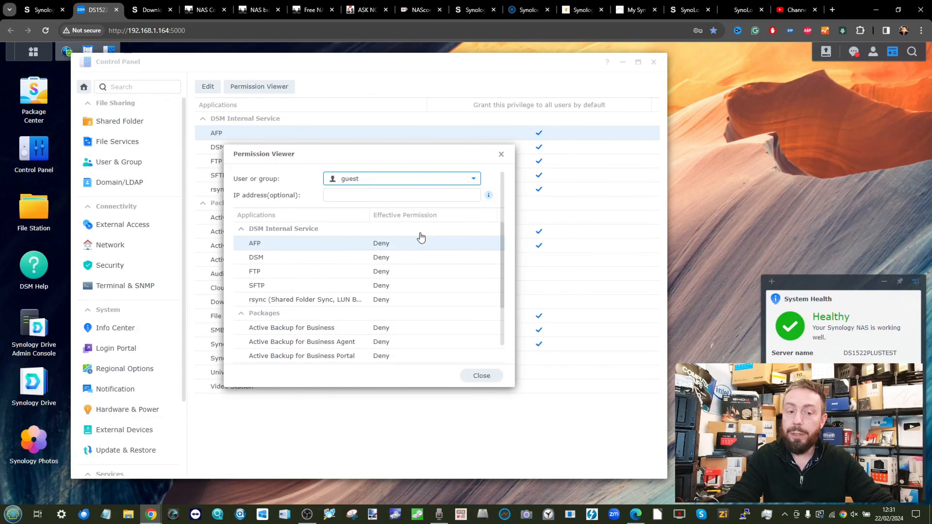
{"action": "left_click", "coordinate": [501, 154]}
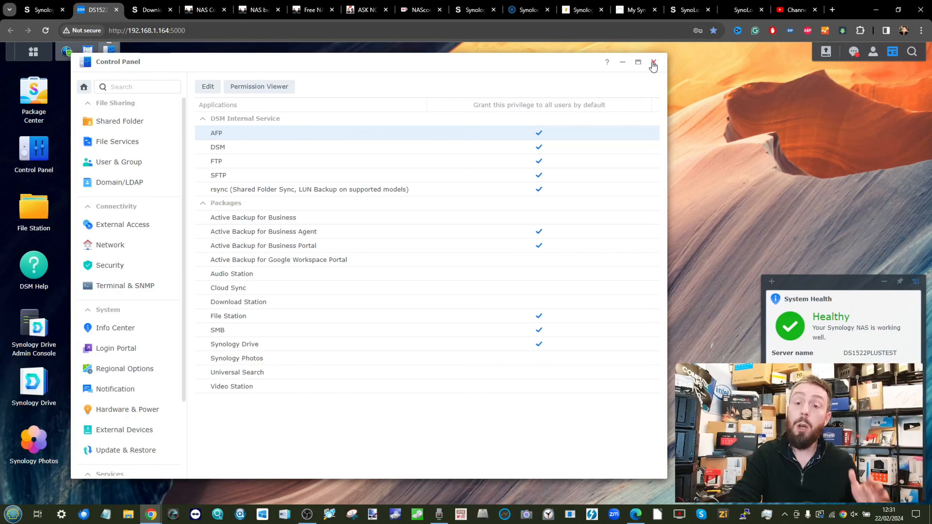
{"action": "left_click", "coordinate": [655, 64]}
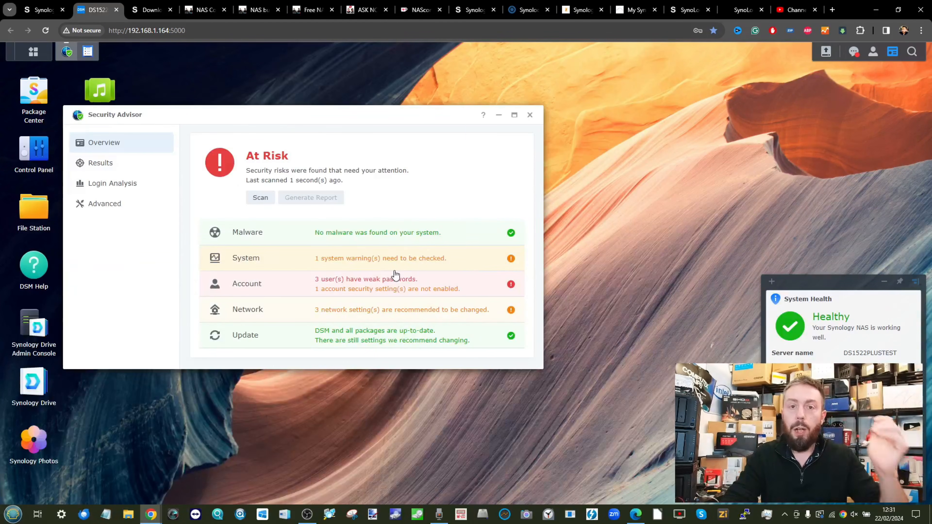
- Reposition and lengthen the Security Advisor window and bring up the detailed Malware results
{"action": "left_click_drag", "start_coordinate": [320, 115], "coordinate": [439, 116]}
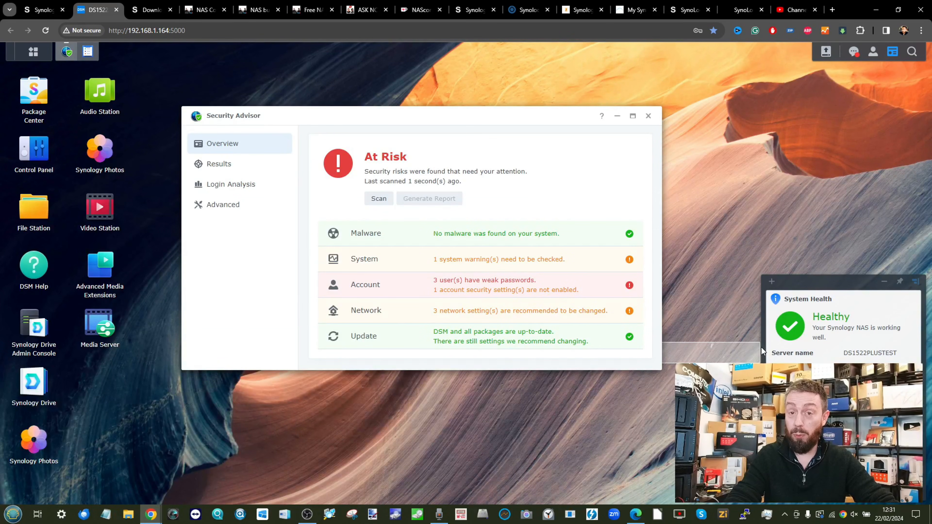
{"action": "left_click_drag", "start_coordinate": [604, 370], "coordinate": [605, 460]}
{"action": "left_click", "coordinate": [511, 240]}
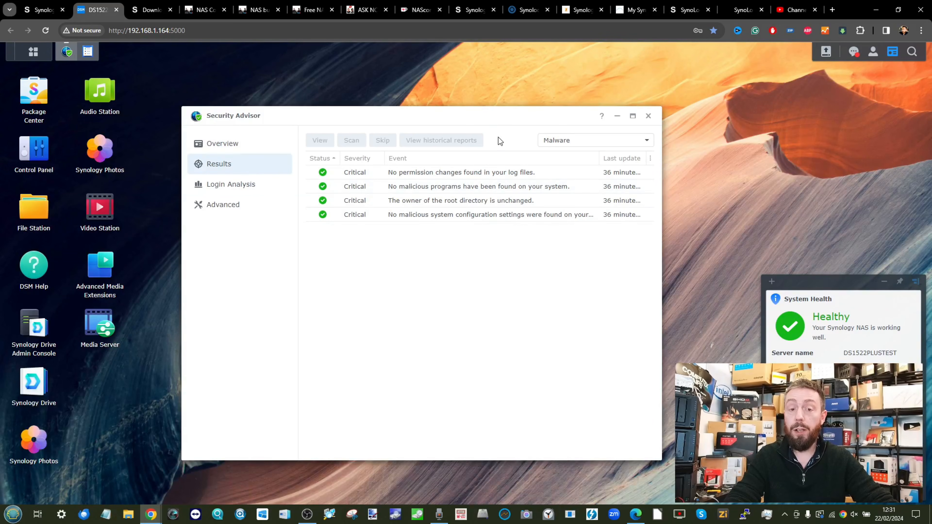
- Find Antivirus Essential among all packages in Package Center and view its details page
{"action": "left_click", "coordinate": [36, 94]}
{"action": "scroll", "coordinate": [572, 295], "scroll_direction": "up", "scroll_amount": 5}
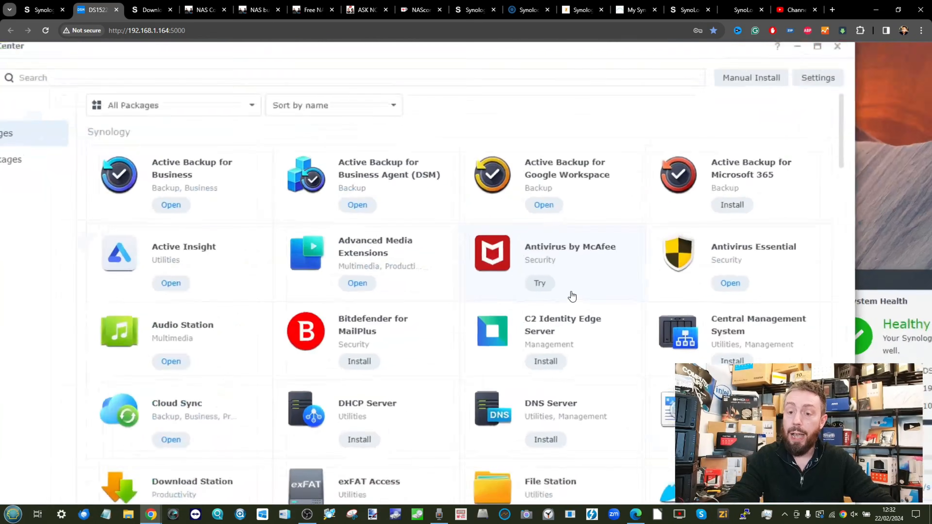
{"action": "scroll", "coordinate": [572, 296], "scroll_direction": "down", "scroll_amount": 3}
{"action": "scroll", "coordinate": [573, 295], "scroll_direction": "right", "scroll_amount": 4}
{"action": "scroll", "coordinate": [573, 296], "scroll_direction": "up", "scroll_amount": 4}
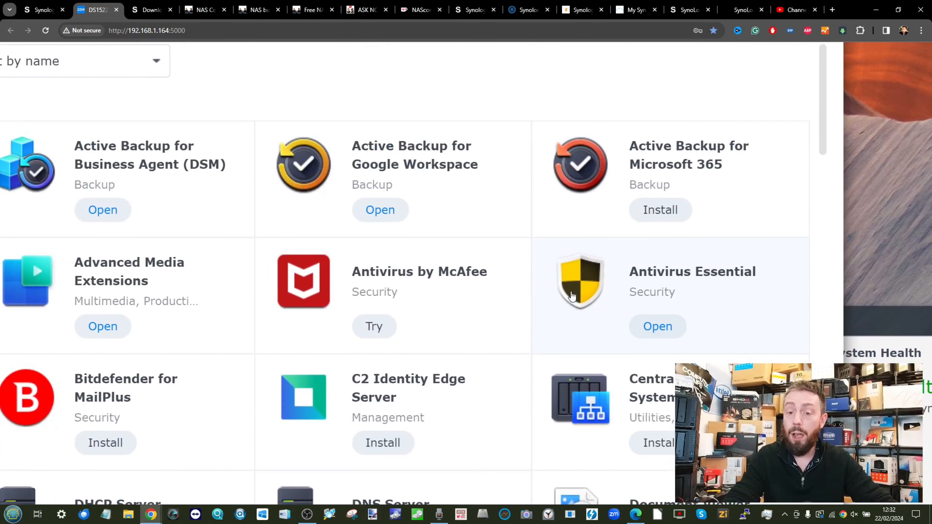
{"action": "left_click", "coordinate": [666, 295]}
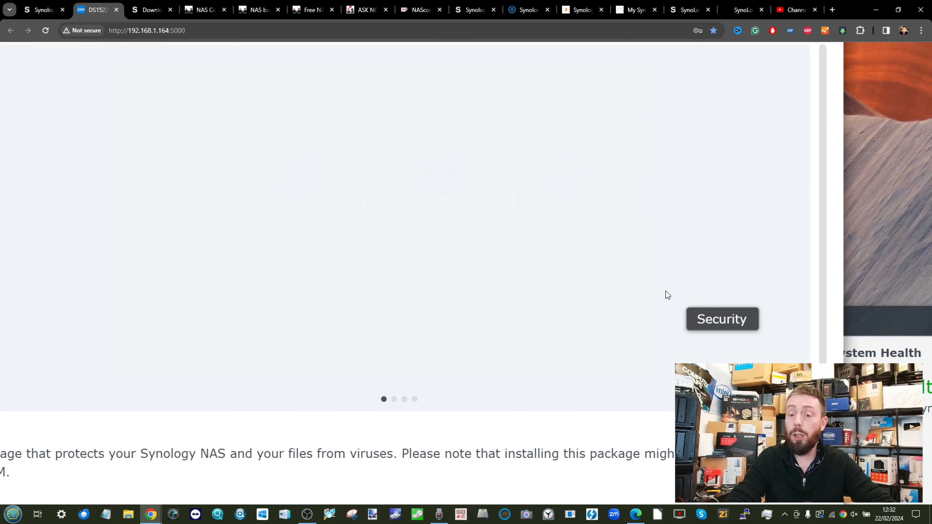
{"action": "scroll", "coordinate": [666, 295], "scroll_direction": "down", "scroll_amount": 5}
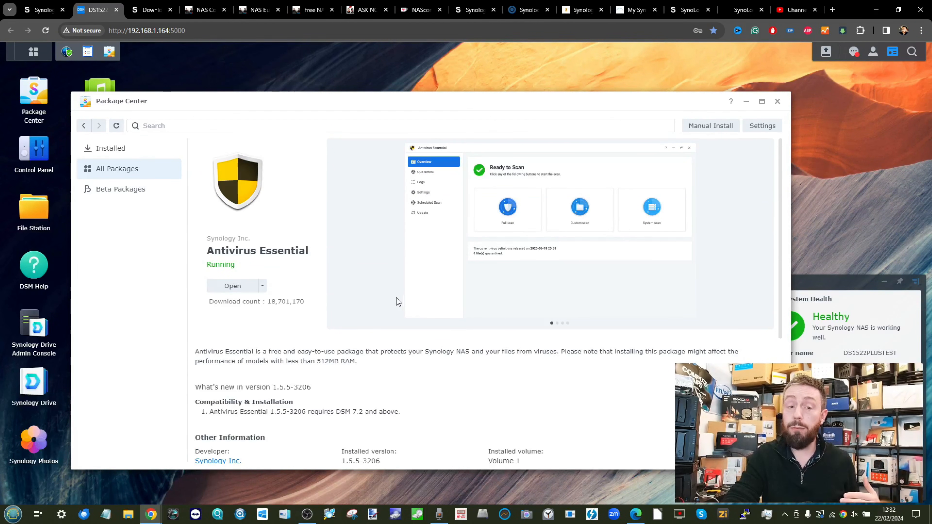
- Launch Antivirus Essential, inspect the options for creating a scheduled scan without saving one, and review the Quarantine and Overview sections
{"action": "left_click", "coordinate": [222, 289]}
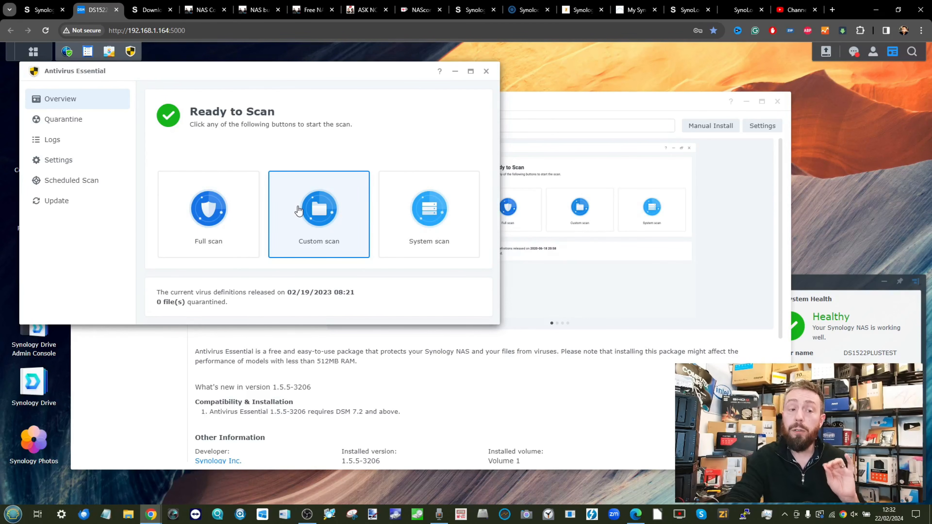
{"action": "left_click", "coordinate": [40, 180]}
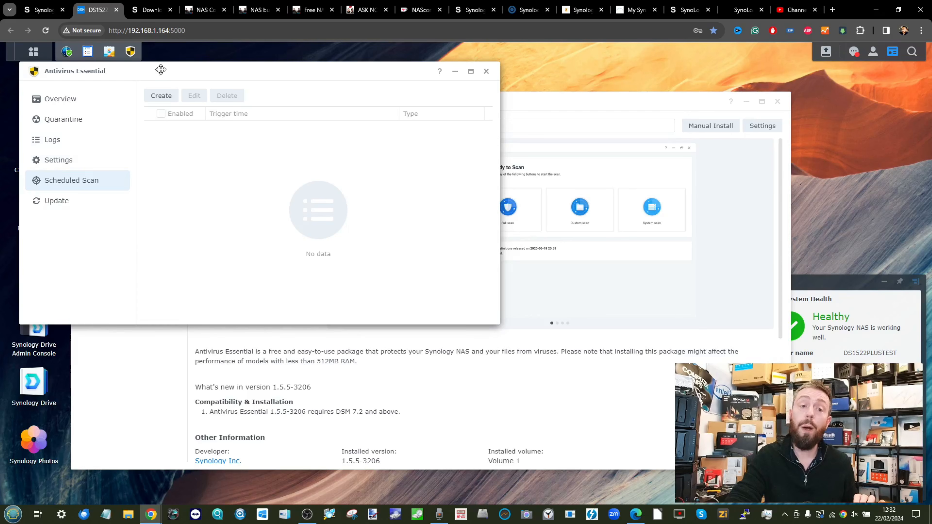
{"action": "left_click", "coordinate": [162, 96]}
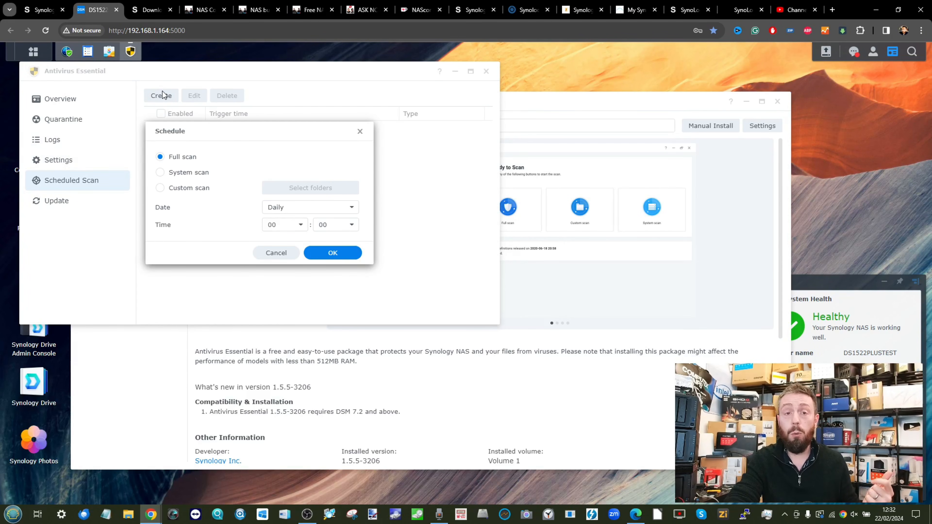
{"action": "left_click", "coordinate": [361, 131]}
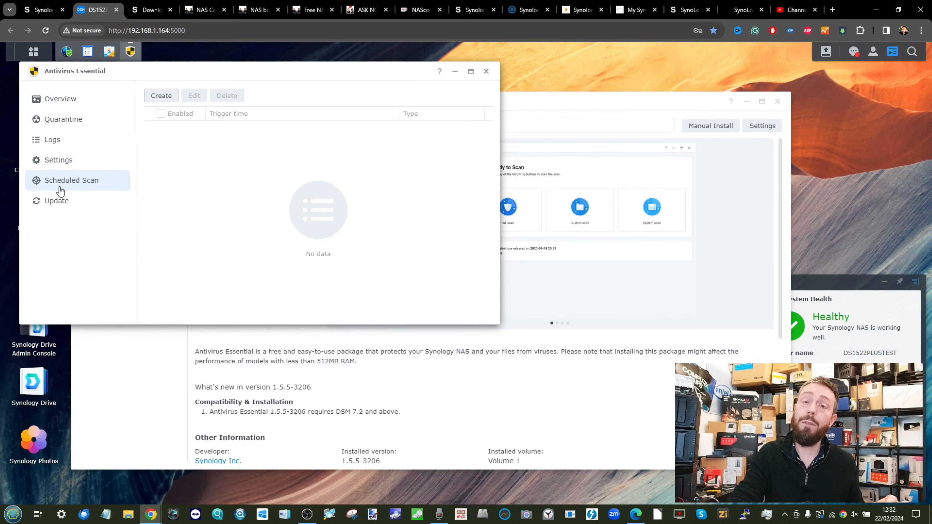
{"action": "left_click", "coordinate": [90, 118]}
{"action": "left_click", "coordinate": [76, 102]}
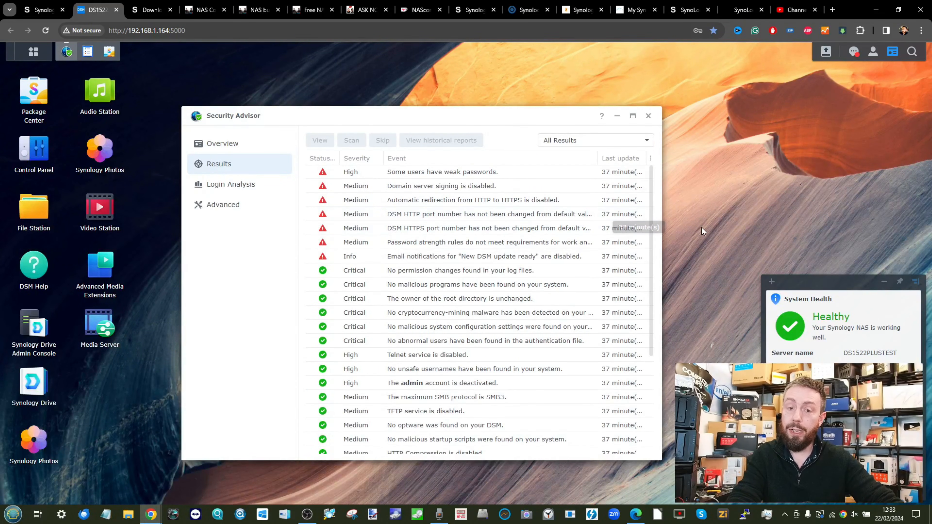
- Examine the flagged items in Security Advisor's full results, check the browser's connection security information and select the DSM HTTP port warning
{"action": "scroll", "coordinate": [701, 228], "scroll_direction": "up", "scroll_amount": 4}
{"action": "scroll", "coordinate": [702, 227], "scroll_direction": "left", "scroll_amount": 2}
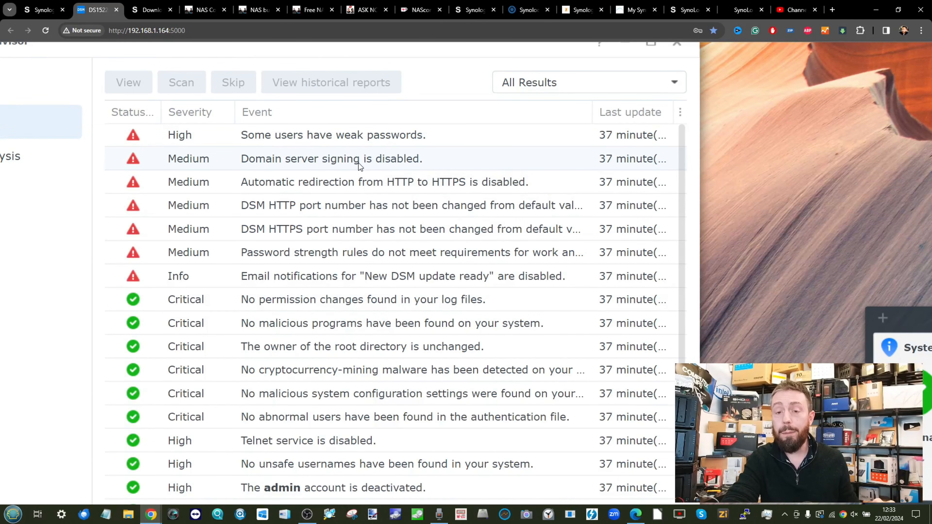
{"action": "scroll", "coordinate": [358, 163], "scroll_direction": "down", "scroll_amount": 1}
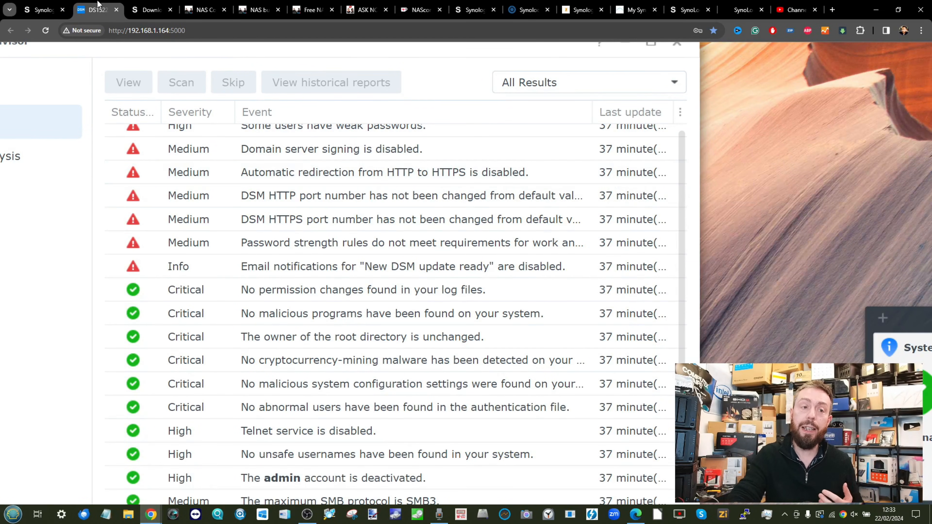
{"action": "left_click", "coordinate": [68, 30]}
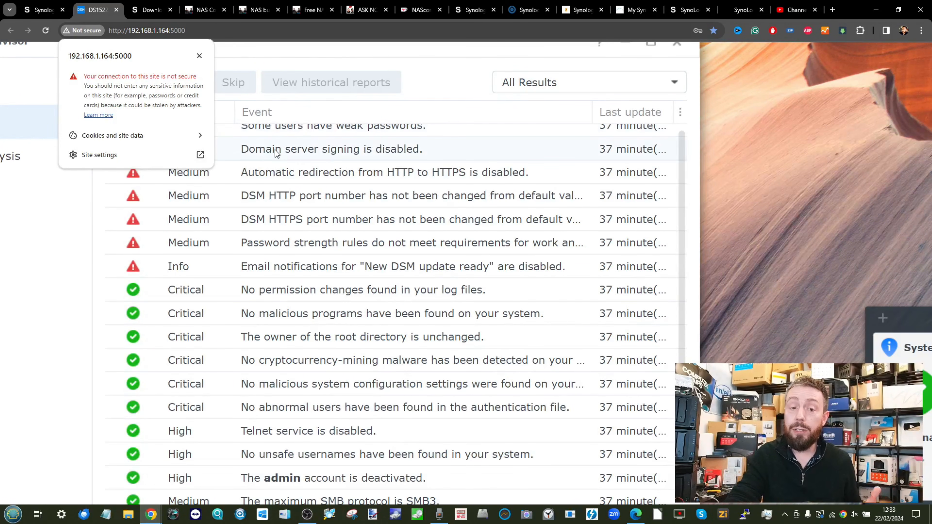
{"action": "left_click", "coordinate": [407, 203]}
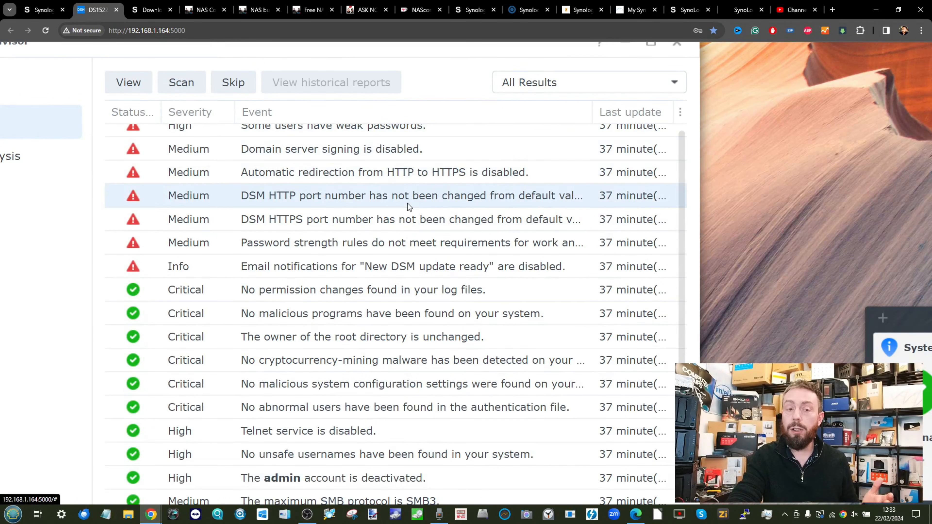
- Read through the remaining Security Advisor results, from the port and password strength warnings to the last passed check
{"action": "scroll", "coordinate": [407, 203], "scroll_direction": "down", "scroll_amount": 1}
{"action": "scroll", "coordinate": [407, 203], "scroll_direction": "up", "scroll_amount": 2}
{"action": "scroll", "coordinate": [407, 204], "scroll_direction": "down", "scroll_amount": 3}
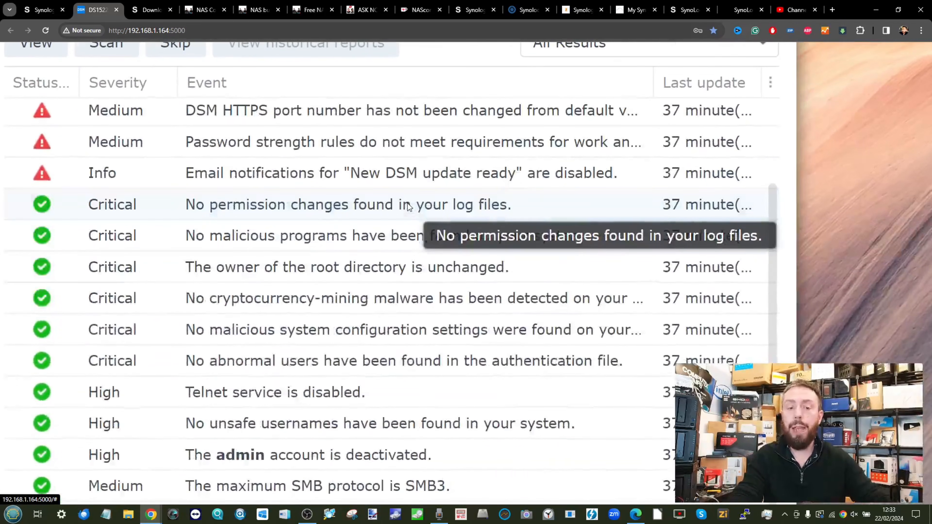
{"action": "scroll", "coordinate": [407, 204], "scroll_direction": "up", "scroll_amount": 3}
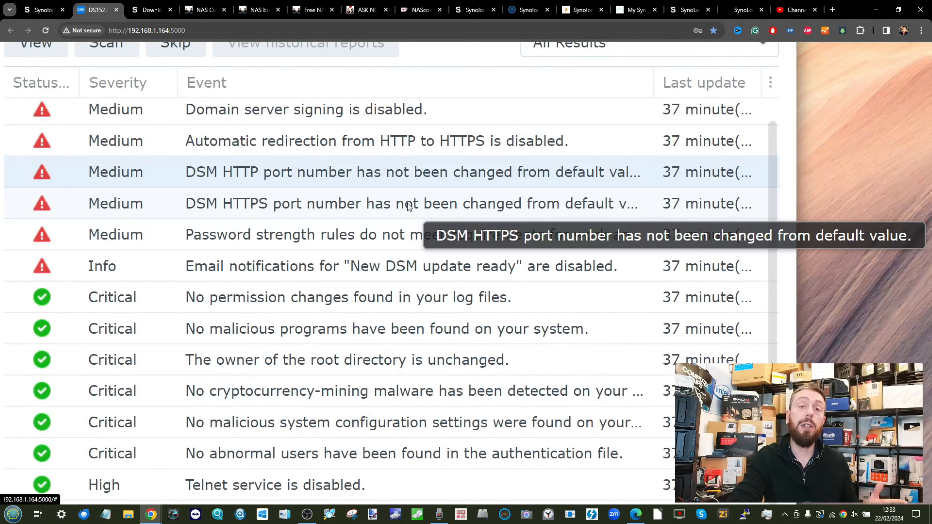
{"action": "scroll", "coordinate": [425, 181], "scroll_direction": "down", "scroll_amount": 1}
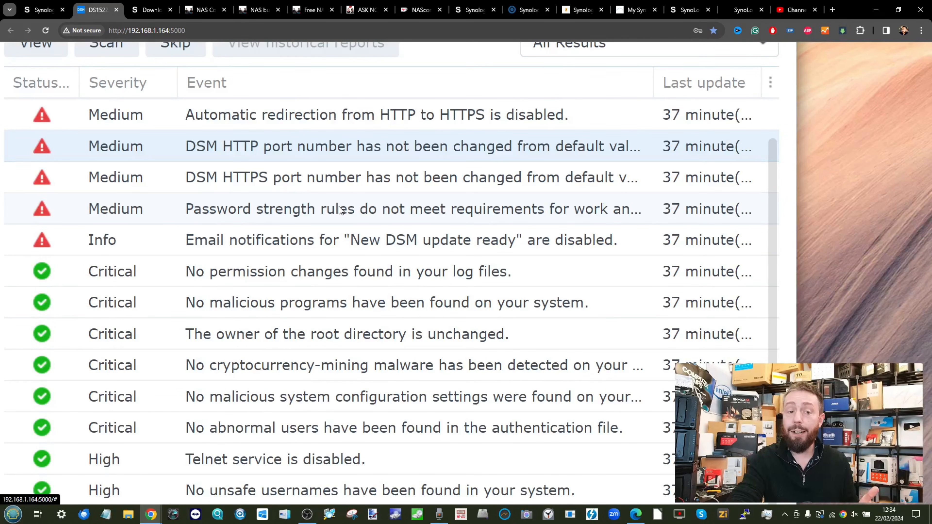
{"action": "scroll", "coordinate": [338, 206], "scroll_direction": "down", "scroll_amount": 1}
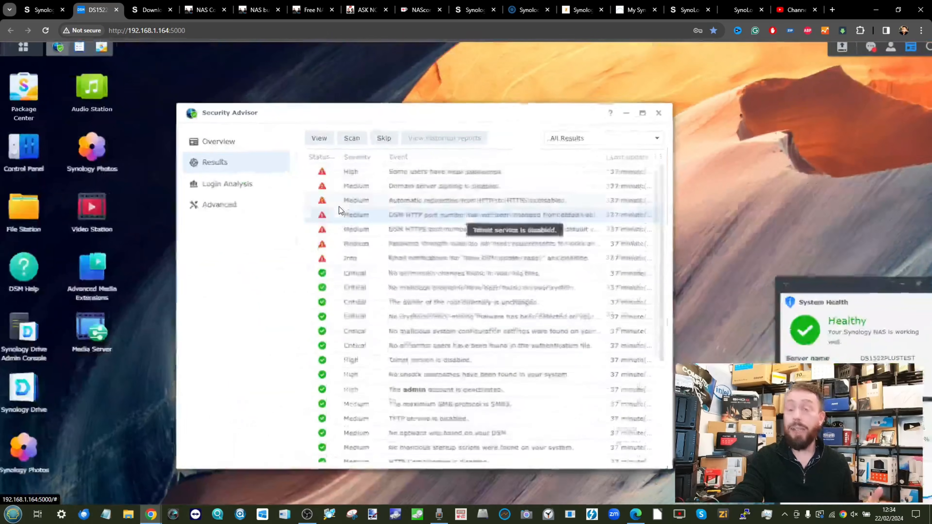
{"action": "scroll", "coordinate": [339, 206], "scroll_direction": "down", "scroll_amount": 3}
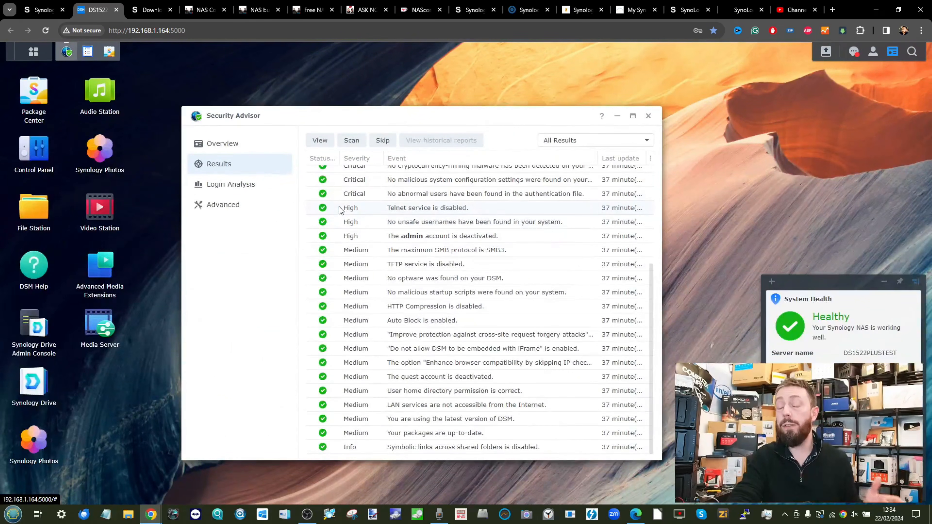
- Revisit the Security Advisor overview and login analysis, and review the security baseline and scan schedule in the advanced settings
{"action": "left_click", "coordinate": [225, 149]}
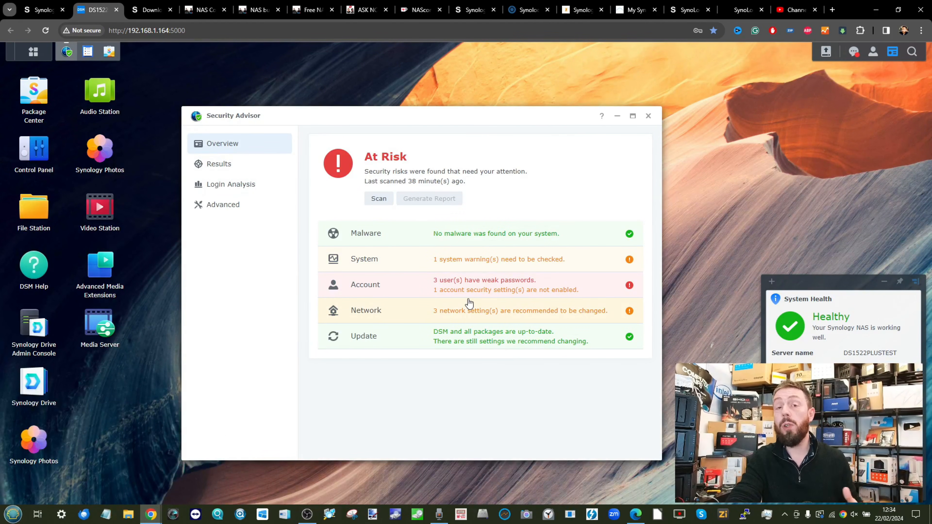
{"action": "left_click", "coordinate": [251, 189]}
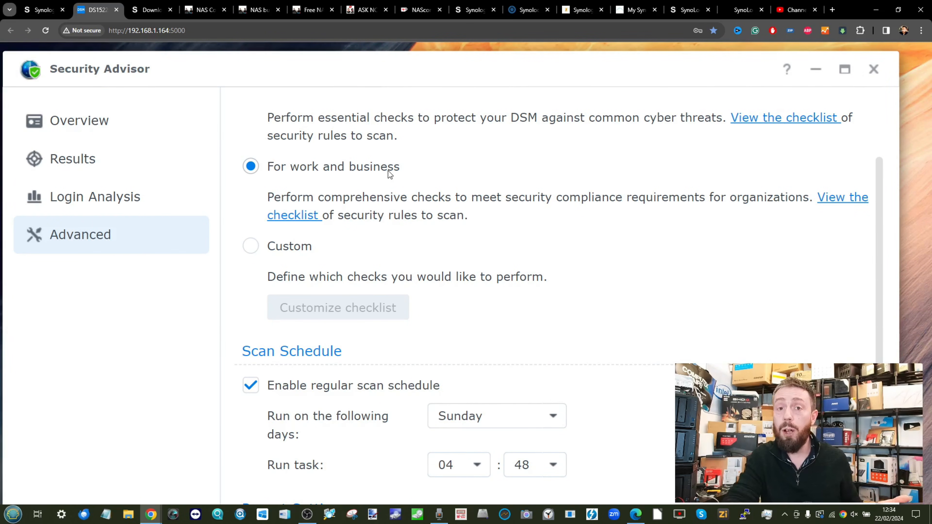
{"action": "scroll", "coordinate": [359, 222], "scroll_direction": "down", "scroll_amount": 1}
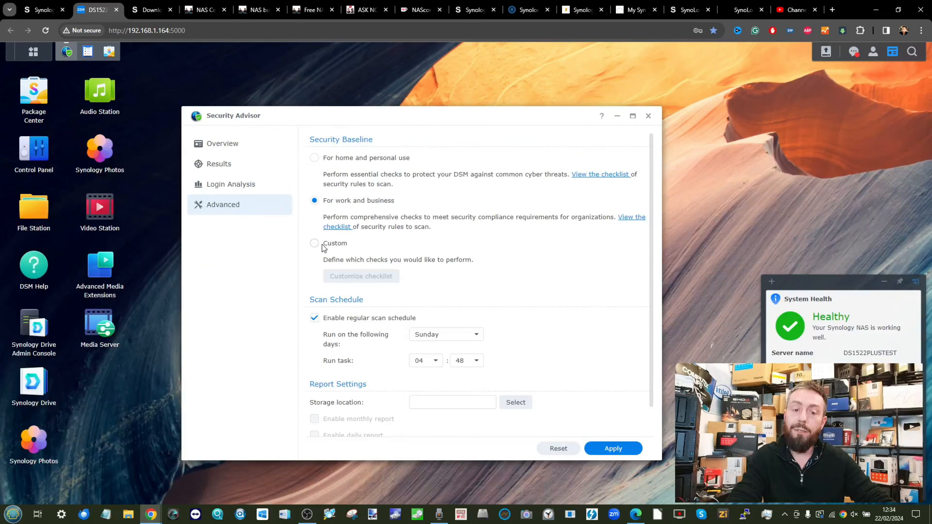
- Choose the Custom security baseline, read through its checklist of malware, network, system, update and account checks, and close Security Advisor without saving
{"action": "left_click", "coordinate": [322, 243]}
{"action": "left_click", "coordinate": [352, 277]}
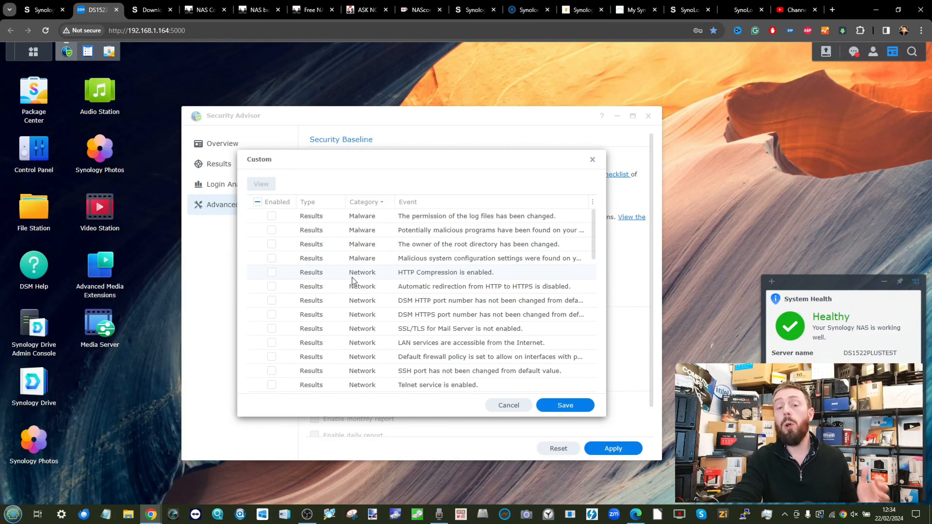
{"action": "scroll", "coordinate": [386, 253], "scroll_direction": "down", "scroll_amount": 5}
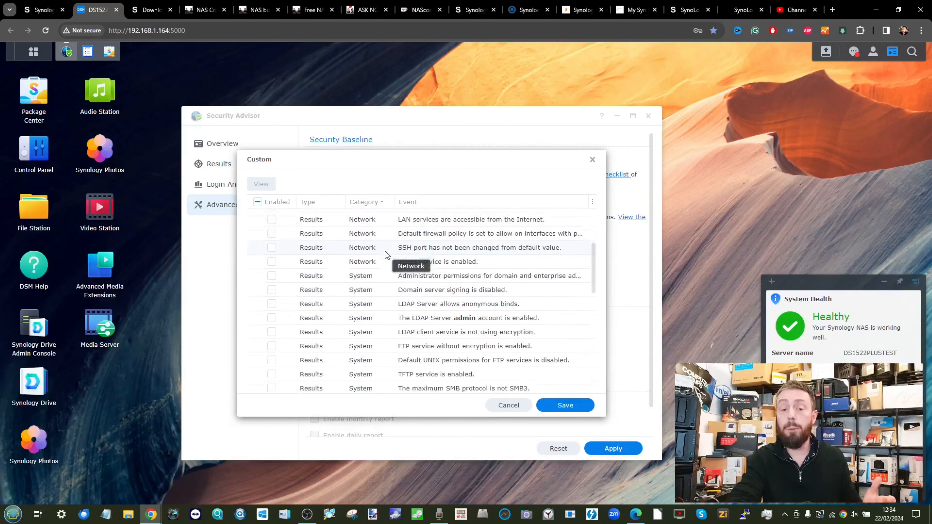
{"action": "scroll", "coordinate": [385, 253], "scroll_direction": "down", "scroll_amount": 2}
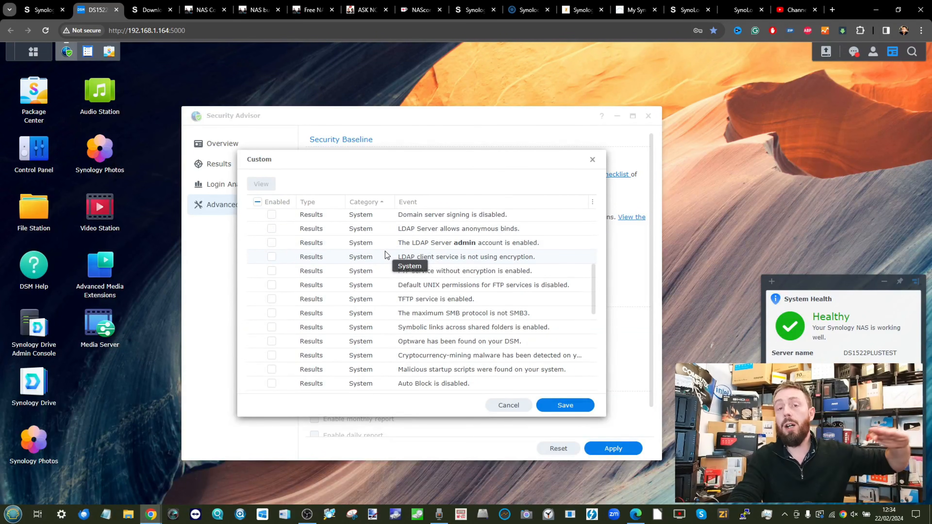
{"action": "scroll", "coordinate": [385, 253], "scroll_direction": "down", "scroll_amount": 5}
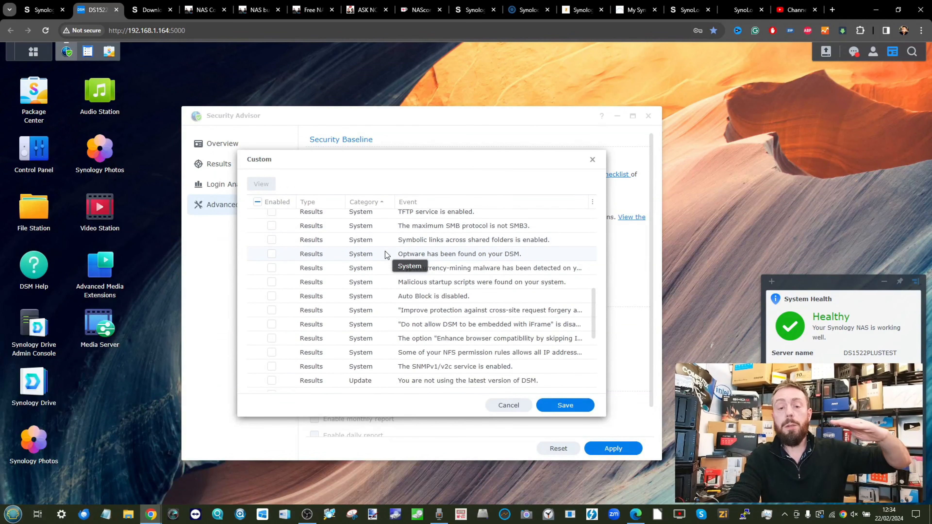
{"action": "scroll", "coordinate": [385, 251], "scroll_direction": "down", "scroll_amount": 1}
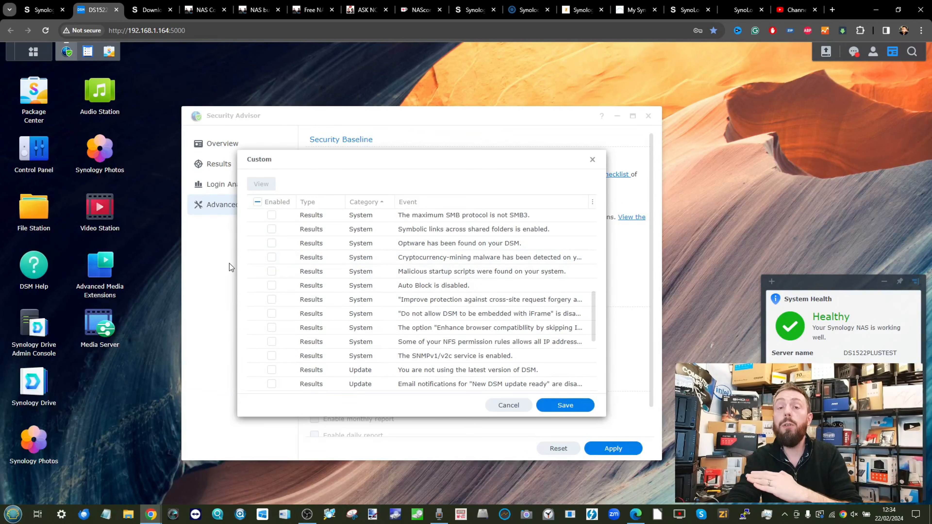
{"action": "scroll", "coordinate": [260, 239], "scroll_direction": "down", "scroll_amount": 6}
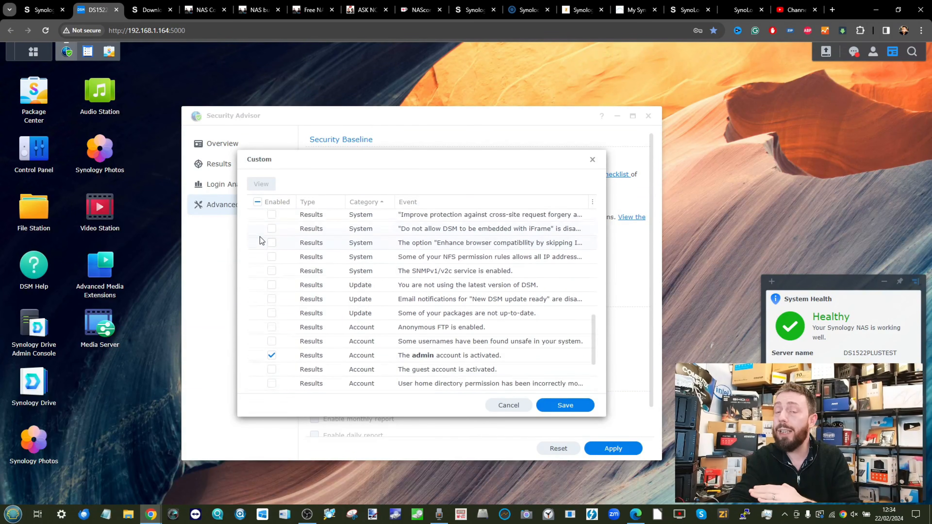
{"action": "scroll", "coordinate": [260, 239], "scroll_direction": "down", "scroll_amount": 3}
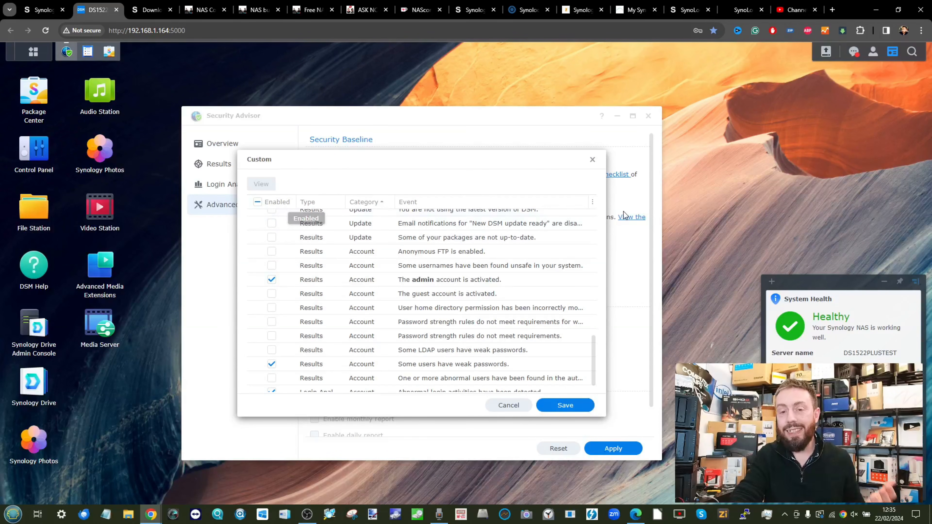
{"action": "left_click", "coordinate": [593, 161]}
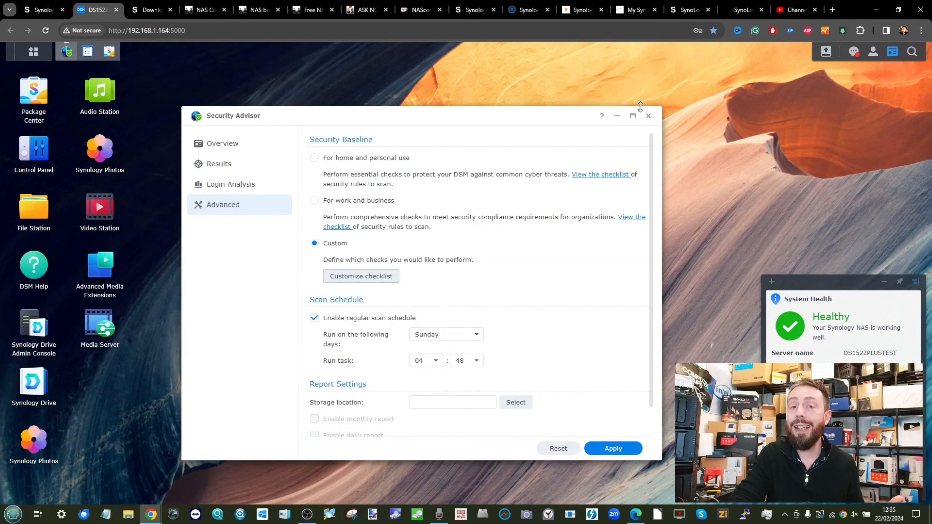
{"action": "left_click", "coordinate": [648, 116]}
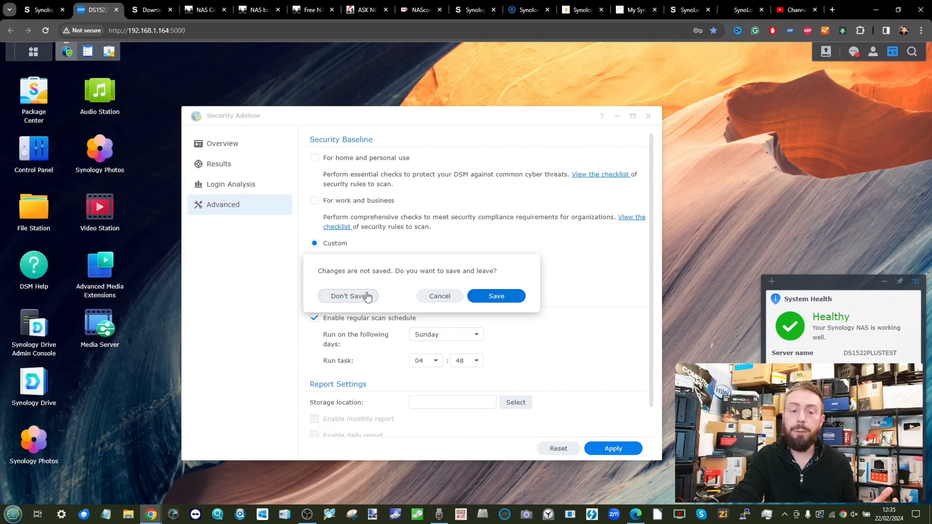
{"action": "left_click", "coordinate": [355, 296]}
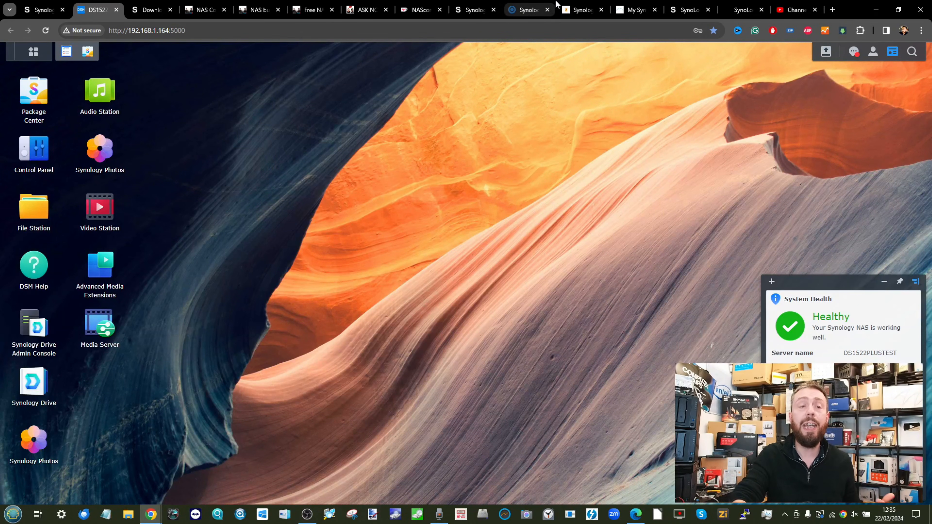
- Look over the NAS Compares home page, the NAS Builder, the free advice page and the Before you buy Q&A forum
{"action": "left_click", "coordinate": [206, 9]}
{"action": "scroll", "coordinate": [639, 202], "scroll_direction": "down", "scroll_amount": 8}
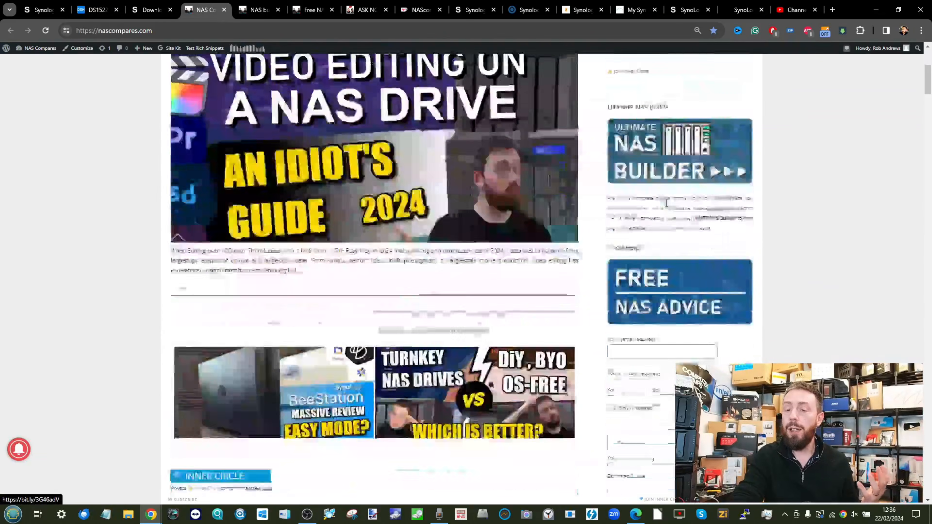
{"action": "scroll", "coordinate": [639, 202], "scroll_direction": "up", "scroll_amount": 5}
{"action": "left_click", "coordinate": [261, 5]}
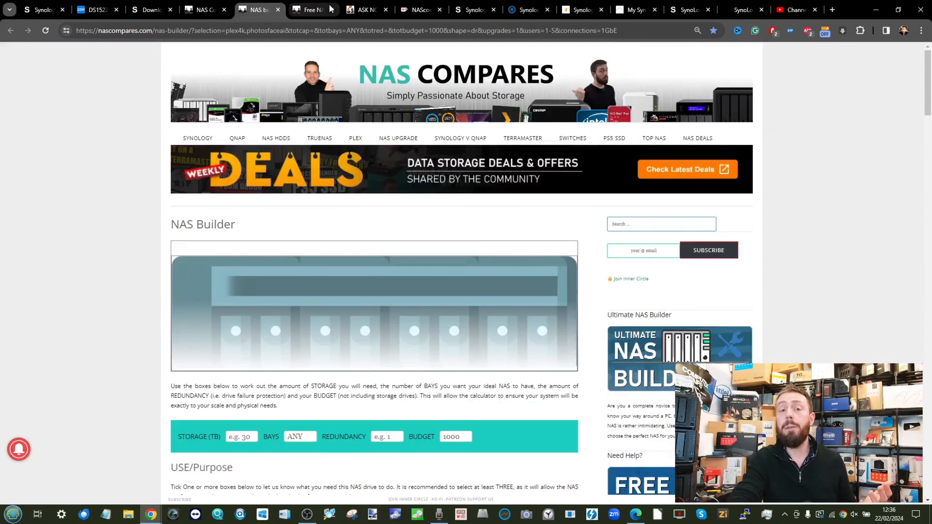
{"action": "left_click", "coordinate": [308, 9]}
{"action": "scroll", "coordinate": [636, 230], "scroll_direction": "down", "scroll_amount": 5}
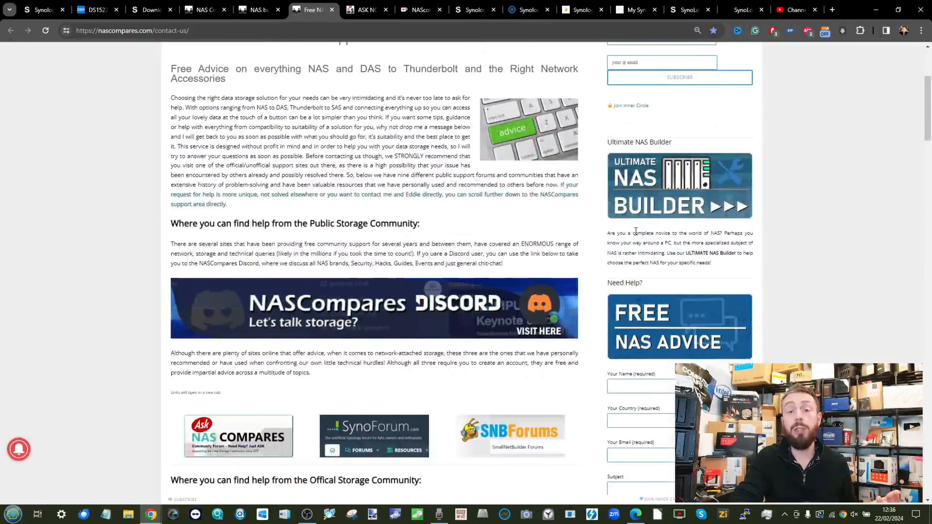
{"action": "left_click", "coordinate": [371, 7]}
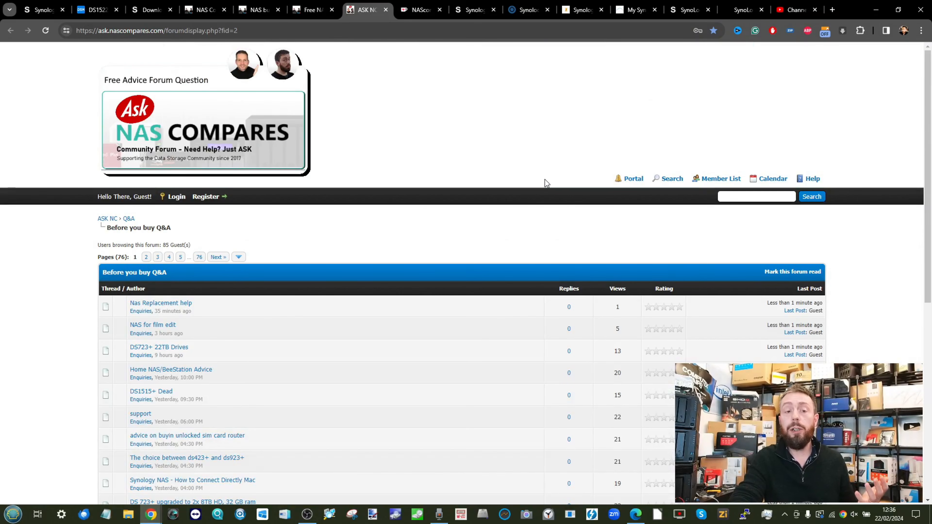
{"action": "scroll", "coordinate": [545, 179], "scroll_direction": "down", "scroll_amount": 1}
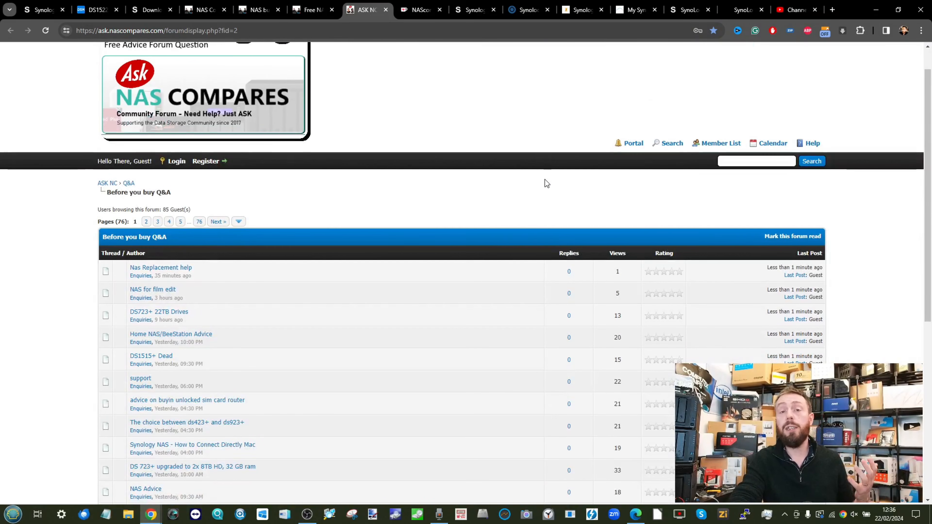
- View the NAScompares Ko-fi page, check its membership tiers and return to the About section
{"action": "left_click", "coordinate": [434, 8]}
{"action": "scroll", "coordinate": [458, 159], "scroll_direction": "down", "scroll_amount": 1}
{"action": "scroll", "coordinate": [458, 159], "scroll_direction": "down", "scroll_amount": 2}
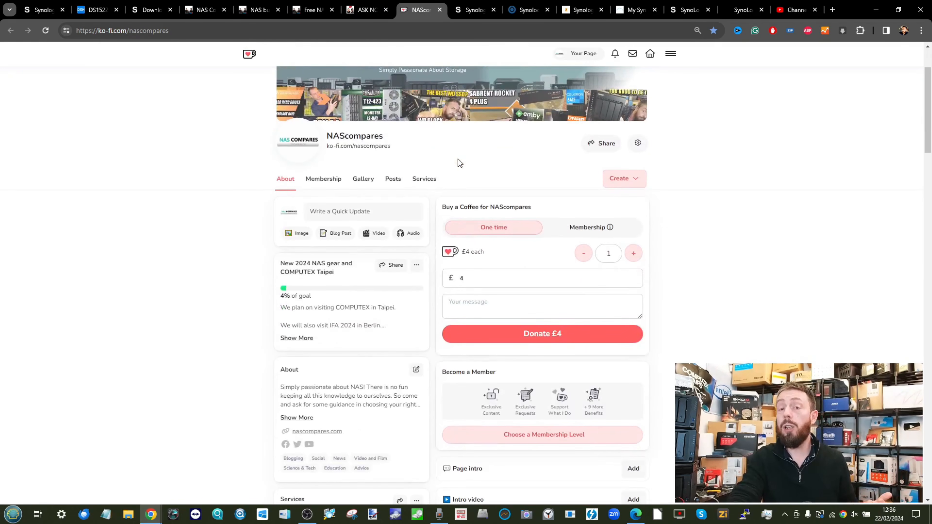
{"action": "left_click", "coordinate": [320, 179]}
{"action": "scroll", "coordinate": [582, 289], "scroll_direction": "down", "scroll_amount": 1}
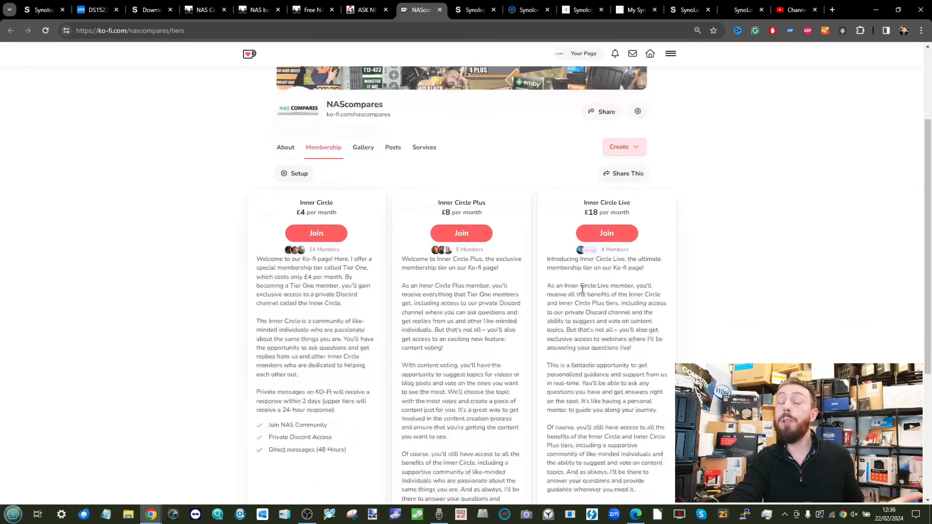
{"action": "scroll", "coordinate": [440, 220], "scroll_direction": "up", "scroll_amount": 1}
{"action": "left_click", "coordinate": [279, 174]}
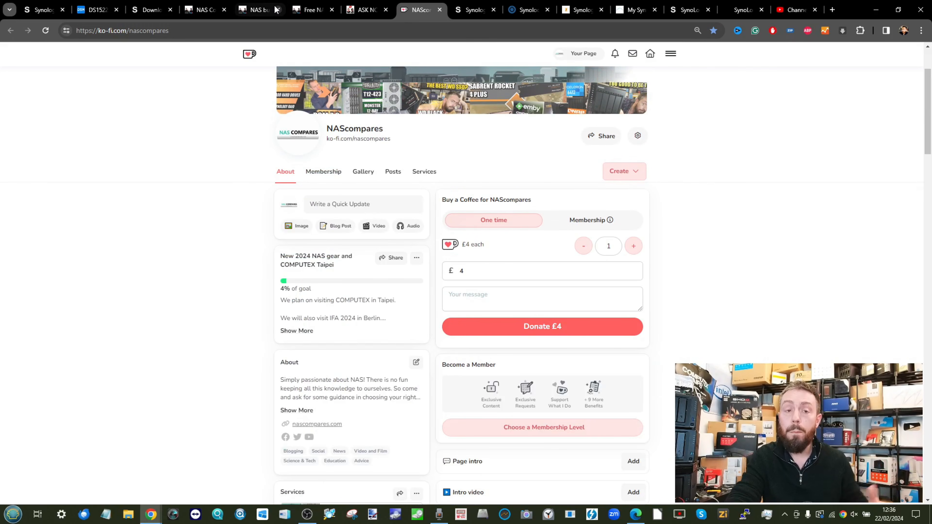
- Read through the NAS Compares free advice page, covering the free and priority support options and the community, official and Reddit help links
{"action": "left_click", "coordinate": [310, 10]}
{"action": "scroll", "coordinate": [320, 199], "scroll_direction": "down", "scroll_amount": 1}
{"action": "scroll", "coordinate": [320, 199], "scroll_direction": "down", "scroll_amount": 19}
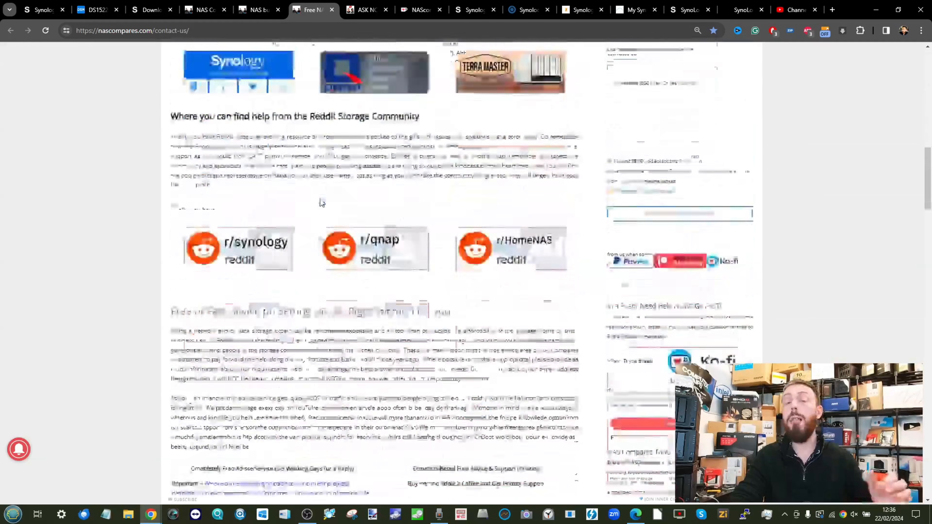
{"action": "scroll", "coordinate": [320, 200], "scroll_direction": "up", "scroll_amount": 3}
{"action": "scroll", "coordinate": [319, 200], "scroll_direction": "up", "scroll_amount": 4}
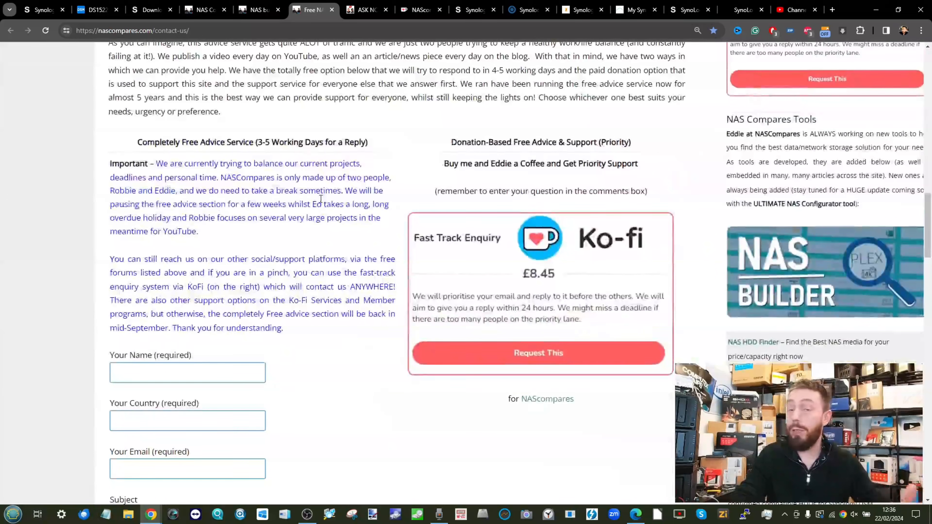
{"action": "scroll", "coordinate": [320, 202], "scroll_direction": "down", "scroll_amount": 3, "text": "ctrl"}
{"action": "scroll", "coordinate": [320, 200], "scroll_direction": "up", "scroll_amount": 9}
{"action": "scroll", "coordinate": [320, 200], "scroll_direction": "up", "scroll_amount": 4}
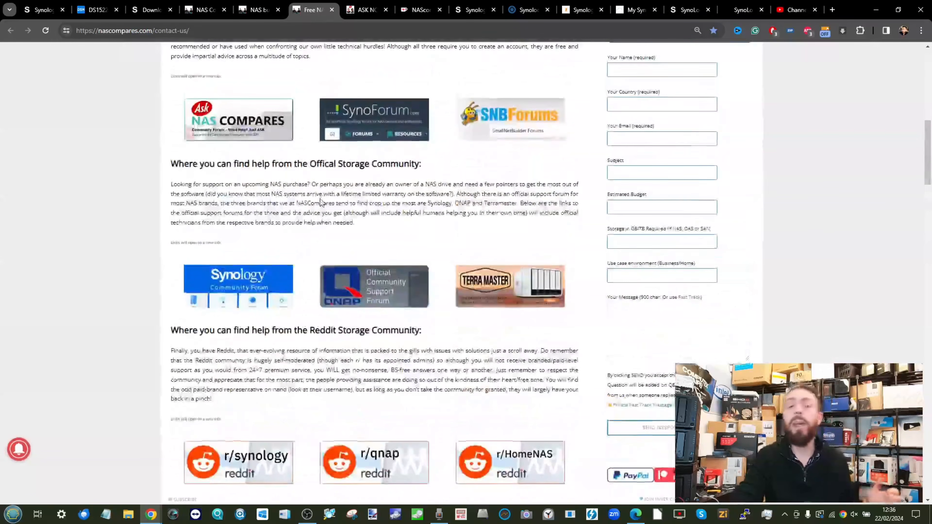
{"action": "scroll", "coordinate": [320, 199], "scroll_direction": "up", "scroll_amount": 1}
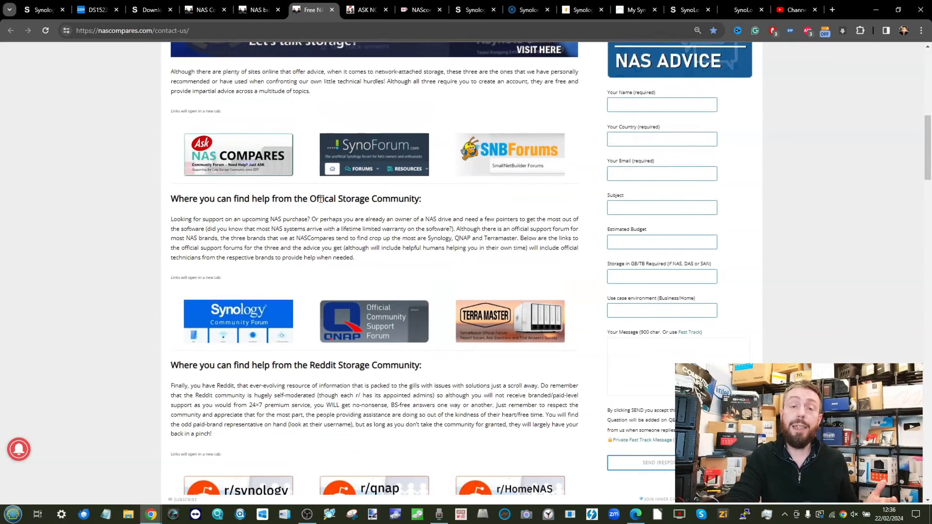
{"action": "scroll", "coordinate": [321, 199], "scroll_direction": "down", "scroll_amount": 2}
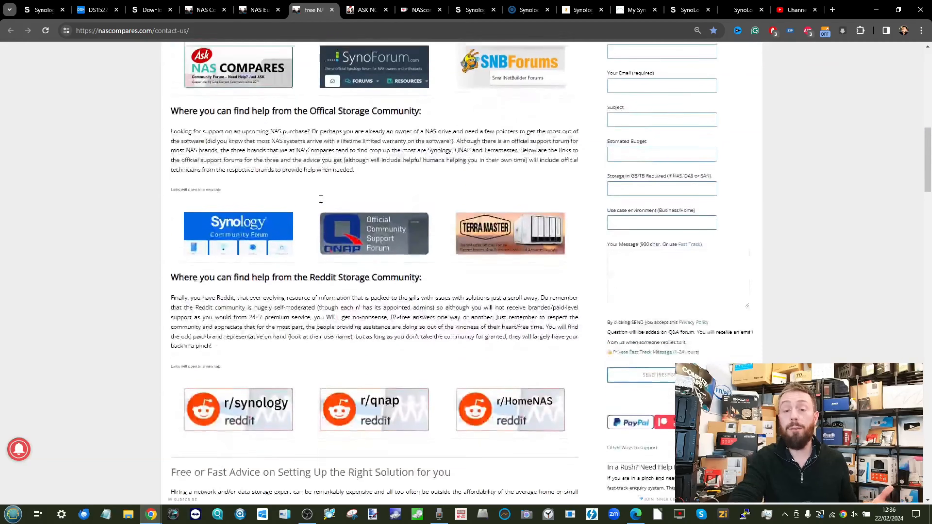
{"action": "scroll", "coordinate": [322, 202], "scroll_direction": "up", "scroll_amount": 1}
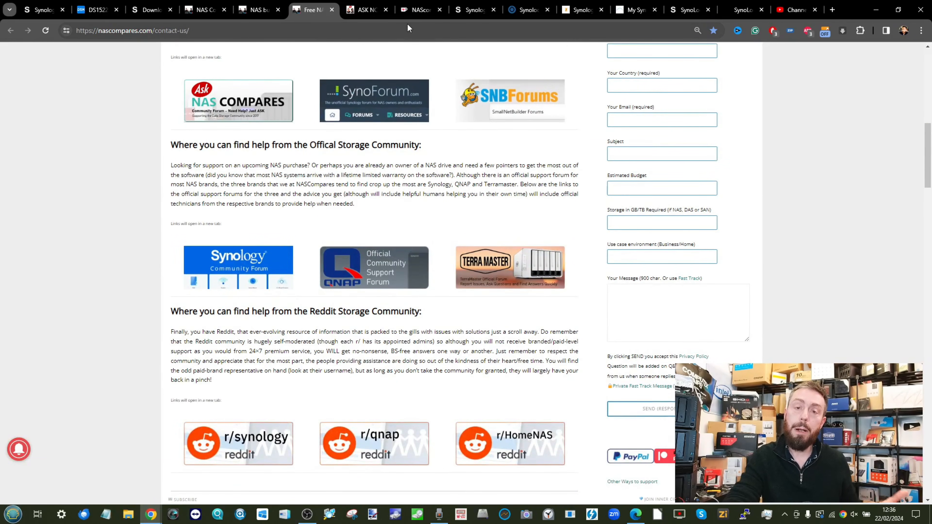